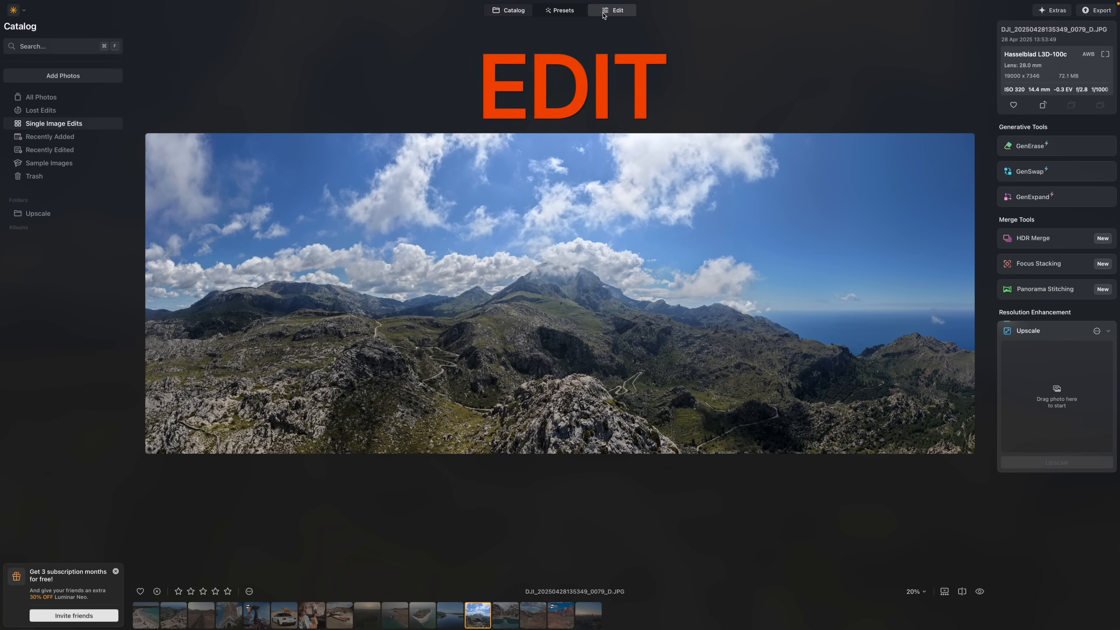
Step: Open the mountain panorama for editing and, in Develop, set Temperature to 1, Highlights to -34 and Shadows to 18, and fine-tune the tone curve
key("e")
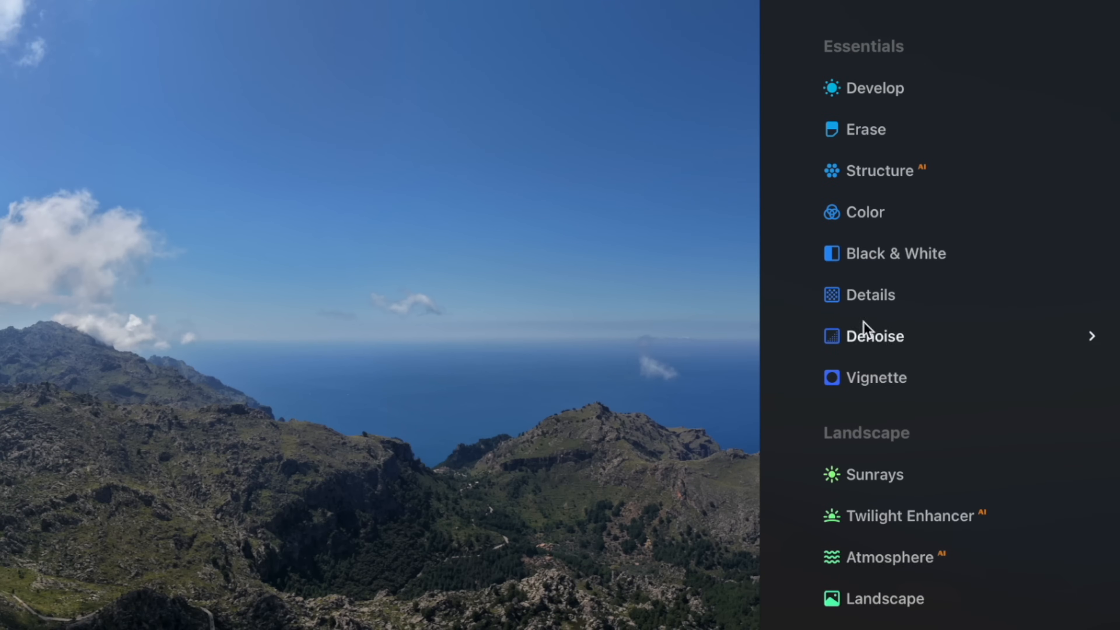
scroll(876, 139, "down", 8)
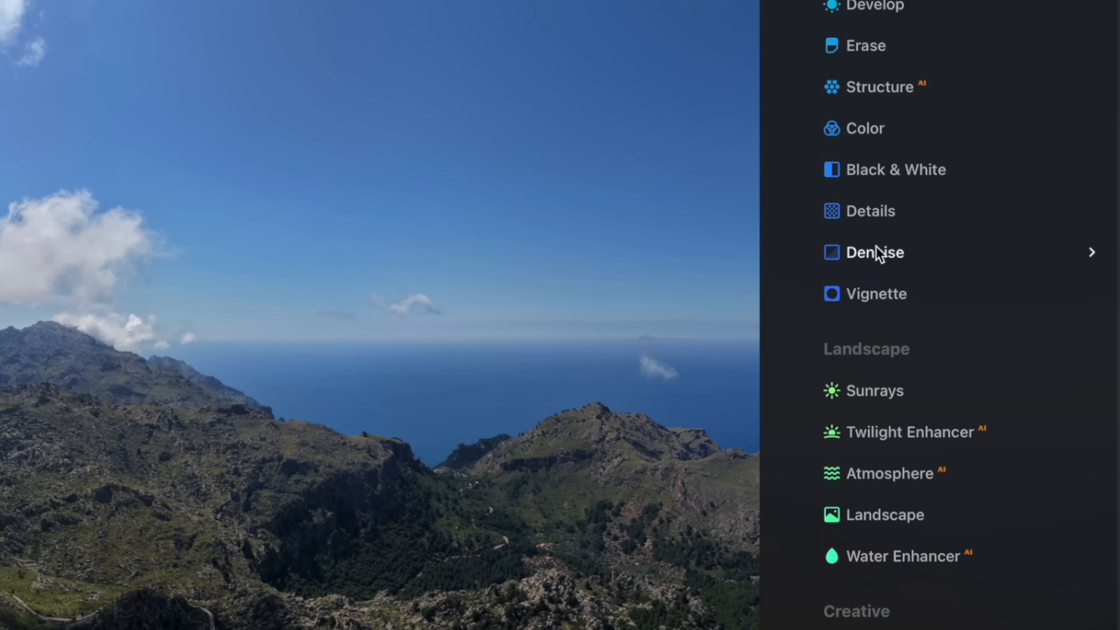
scroll(874, 357, "down", 6)
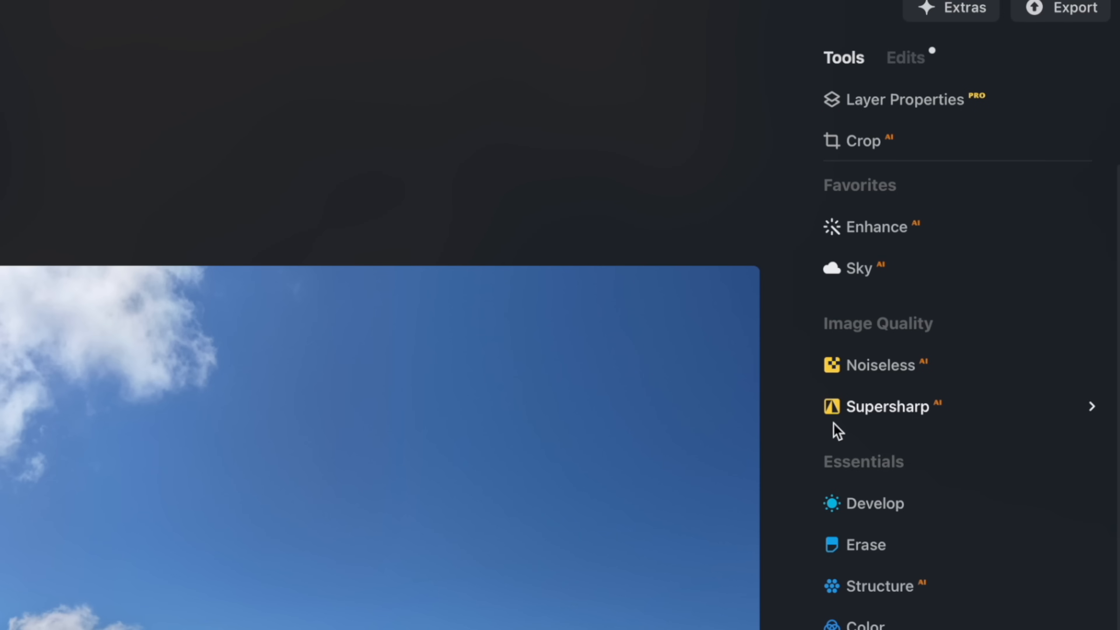
left_click(917, 512)
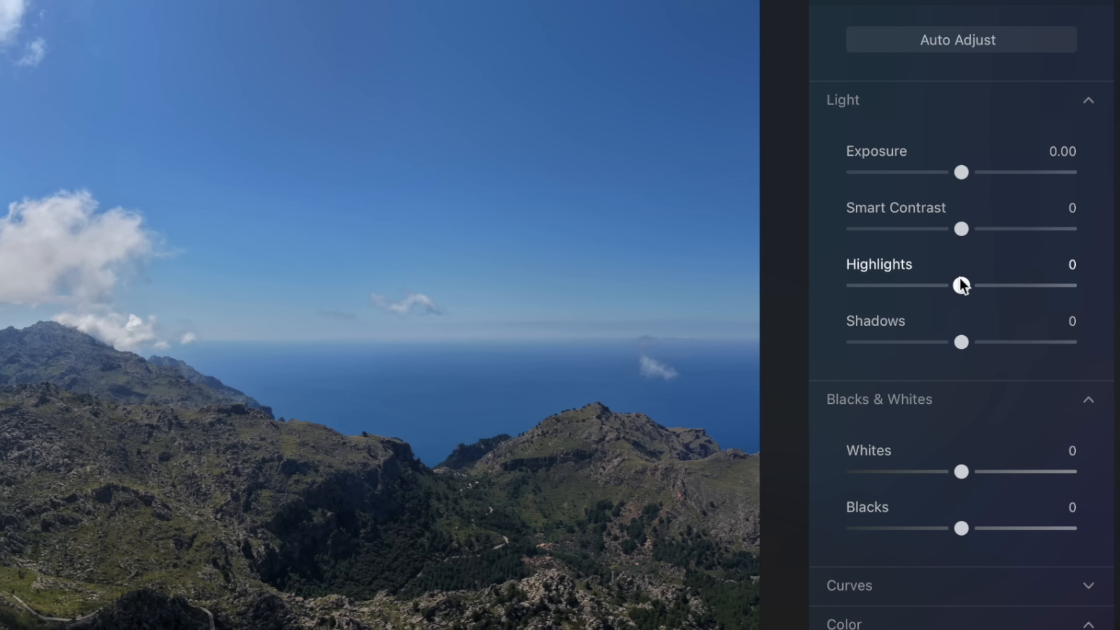
scroll(926, 618, "down", 4)
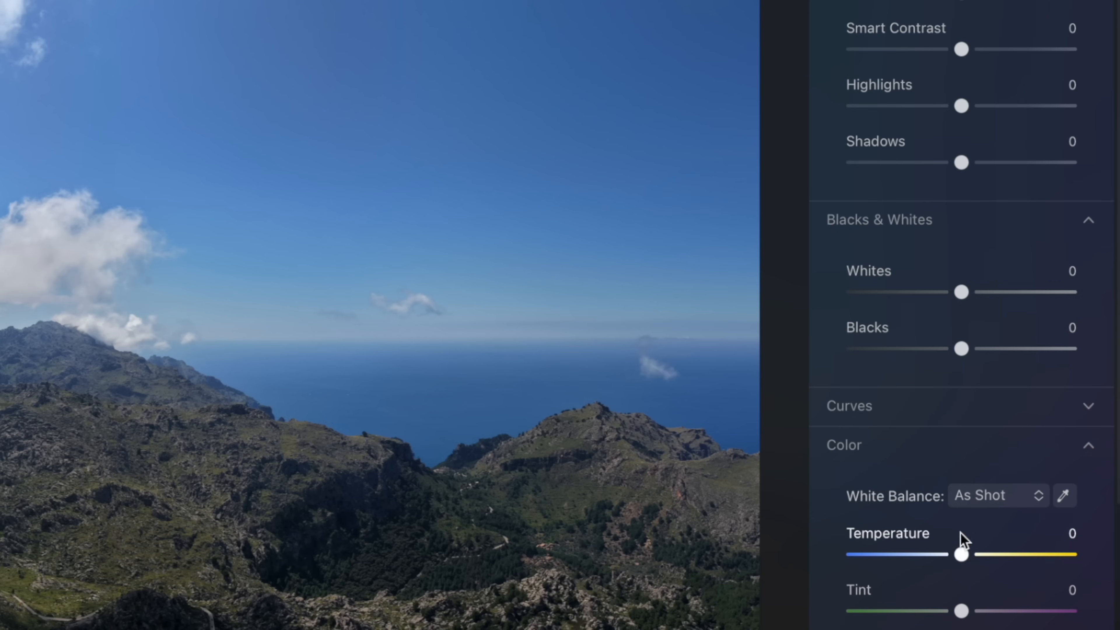
mouse_move(962, 559)
left_mouse_down()
mouse_move(995, 560)
mouse_move(926, 561)
mouse_move(973, 556)
left_mouse_up()
mouse_move(1060, 404)
left_mouse_down()
mouse_move(1072, 404)
mouse_move(1056, 404)
left_mouse_up()
left_click_drag(1056, 222, 1063, 245)
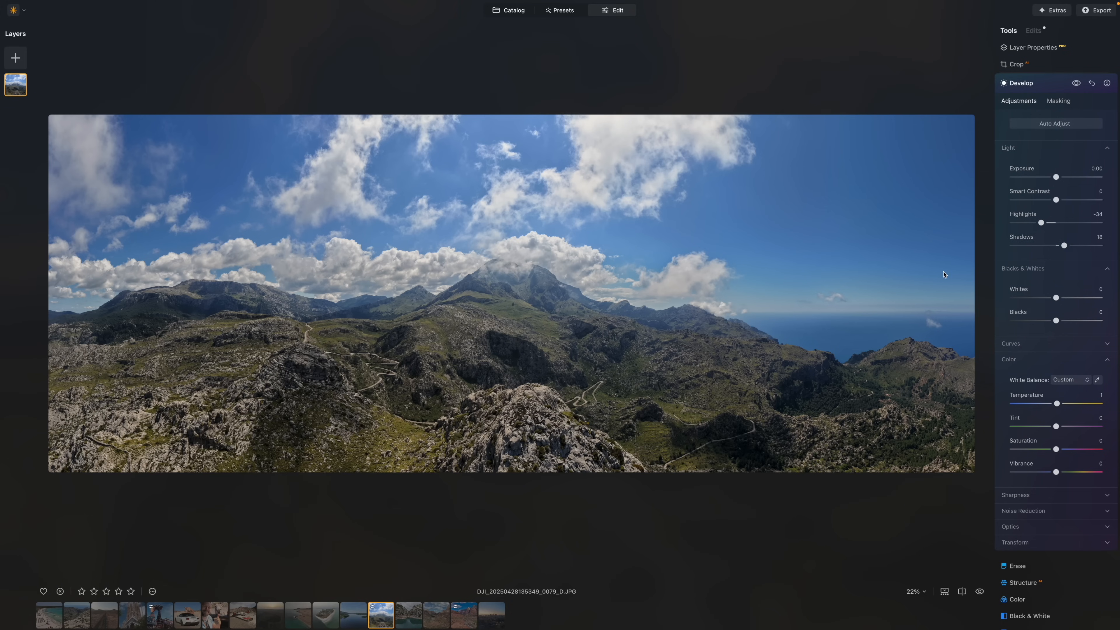
left_click(1019, 344)
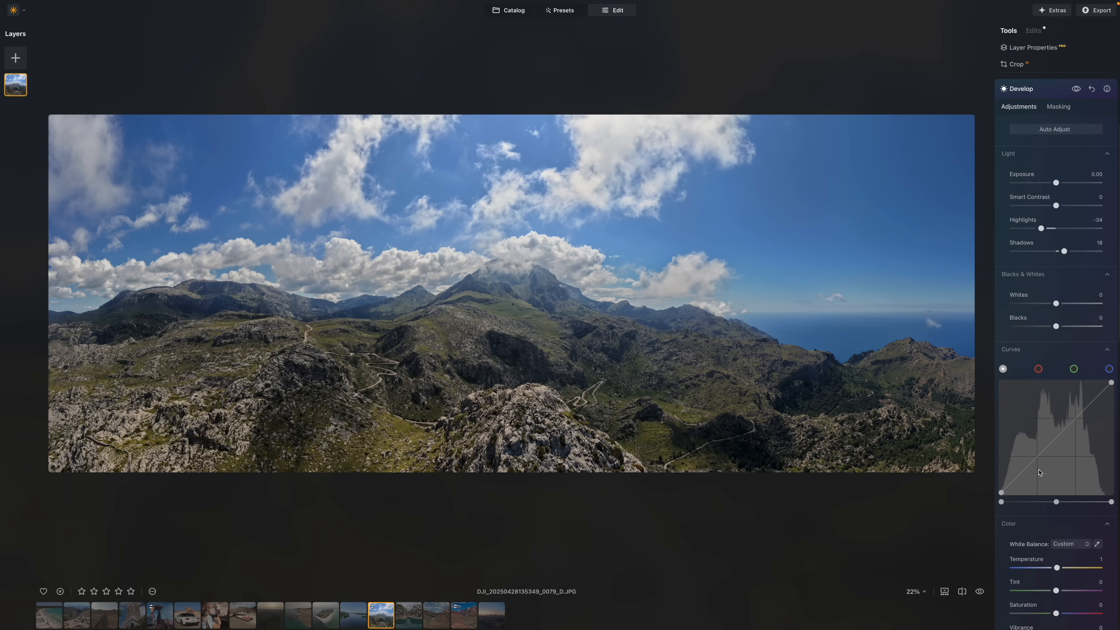
mouse_move(1035, 463)
left_mouse_down()
mouse_move(1037, 479)
mouse_move(1032, 446)
mouse_move(1033, 462)
left_mouse_up()
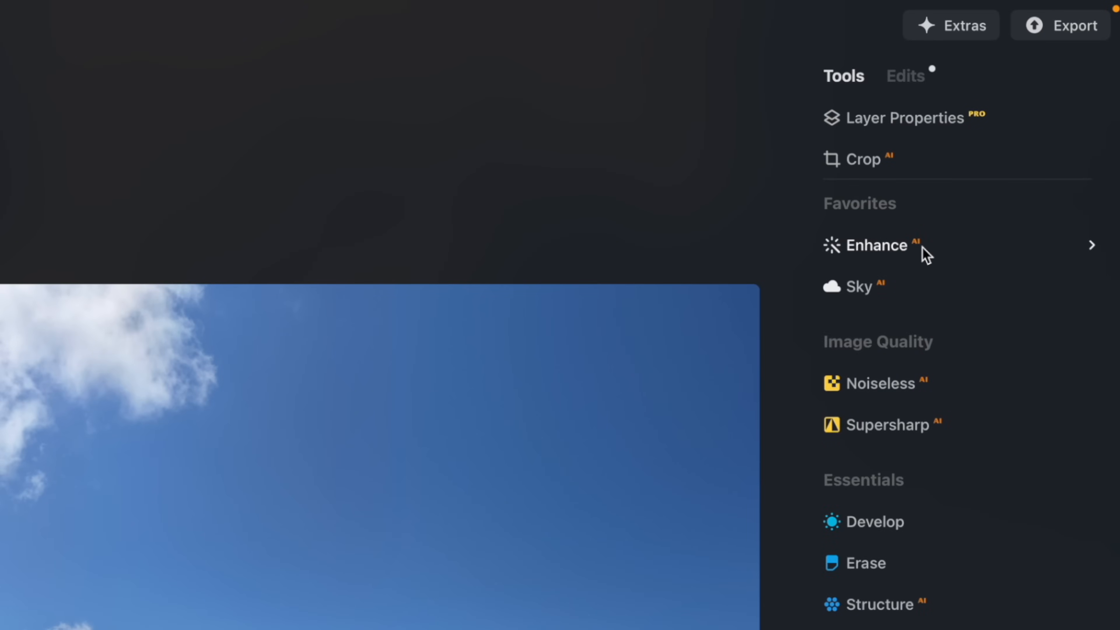
Step: Try Enhance Accent strengths of 43, 100 and 0 on the panorama, and settle on 40
left_click(942, 224)
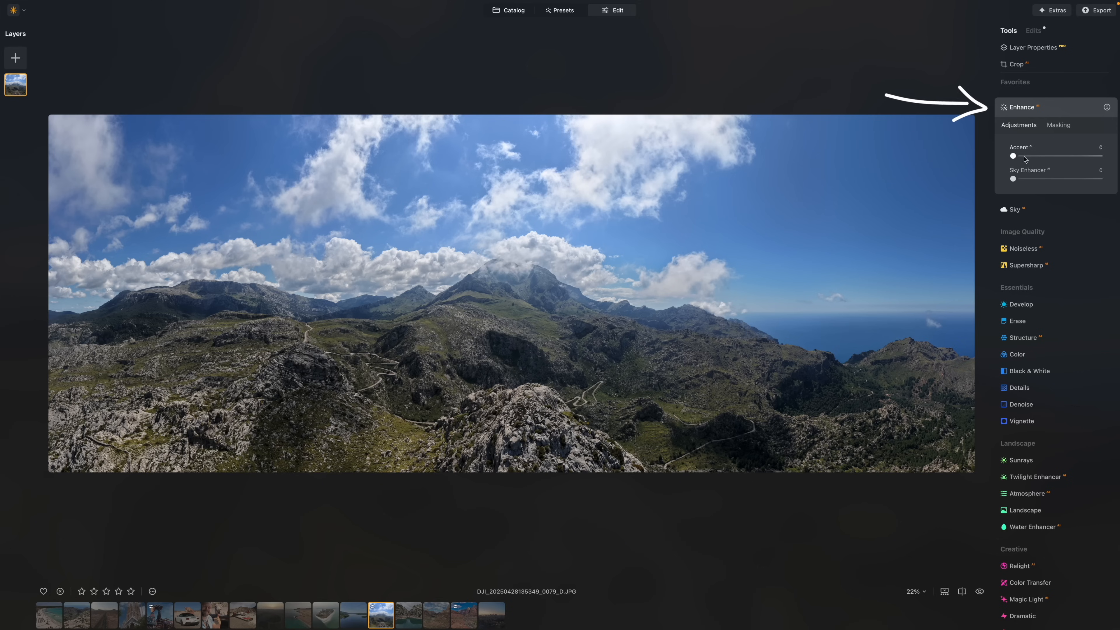
left_click_drag(1019, 156, 1054, 156)
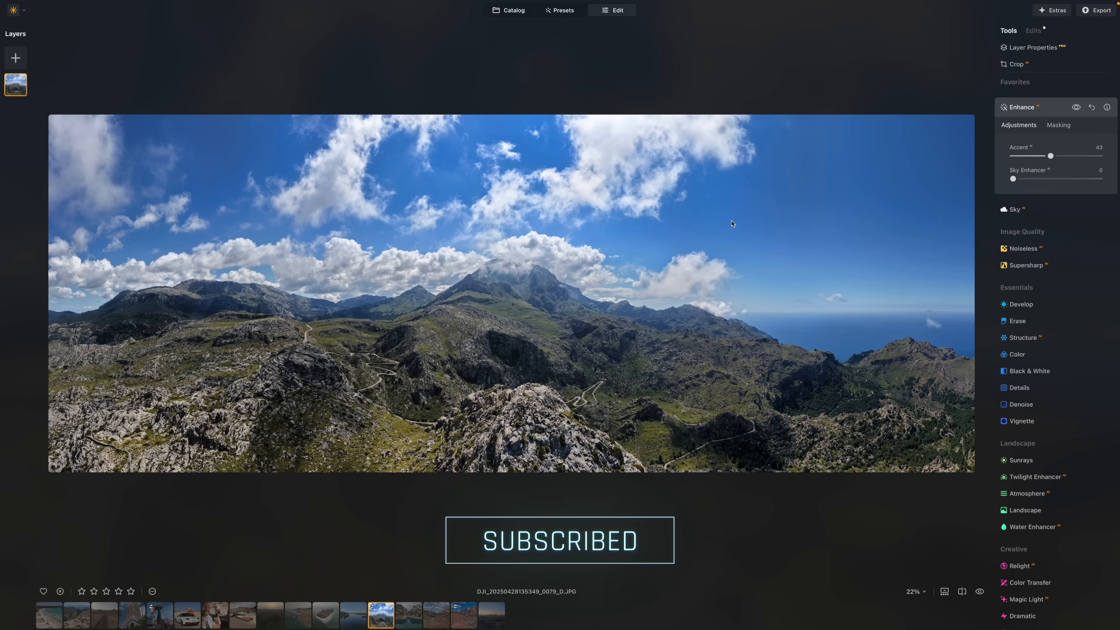
left_click_drag(1051, 159, 1112, 160)
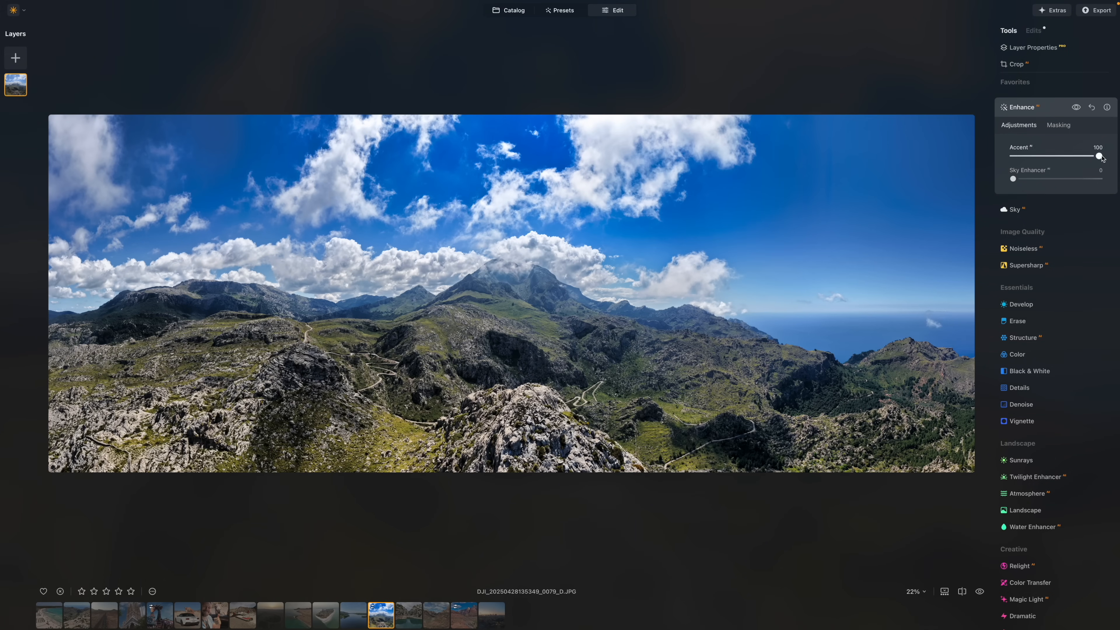
left_click_drag(1099, 156, 992, 158)
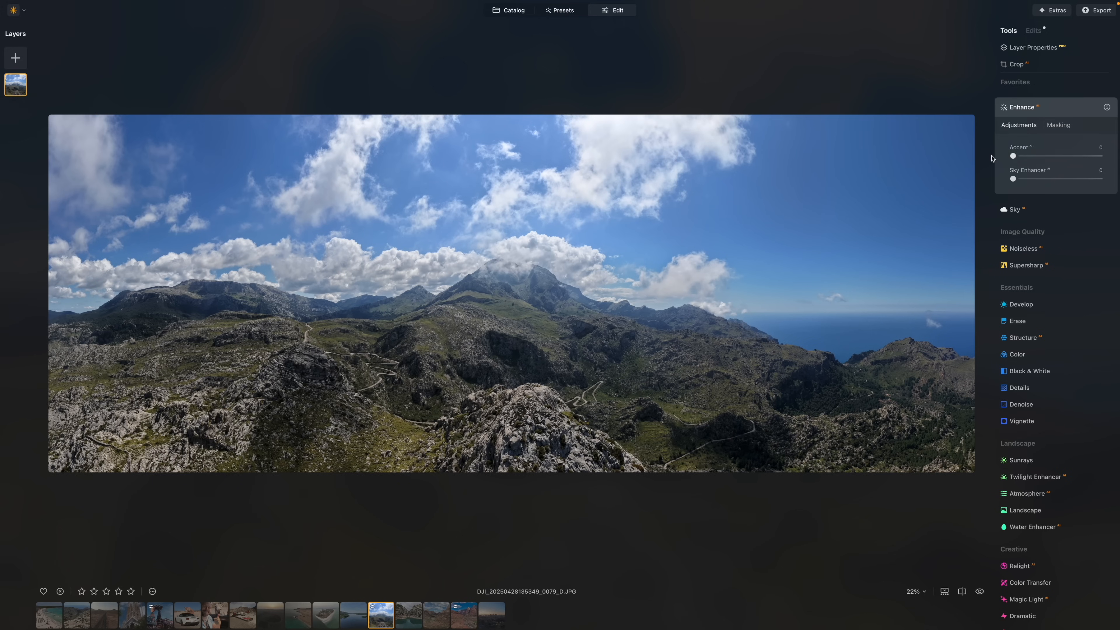
left_click_drag(1013, 156, 1042, 156)
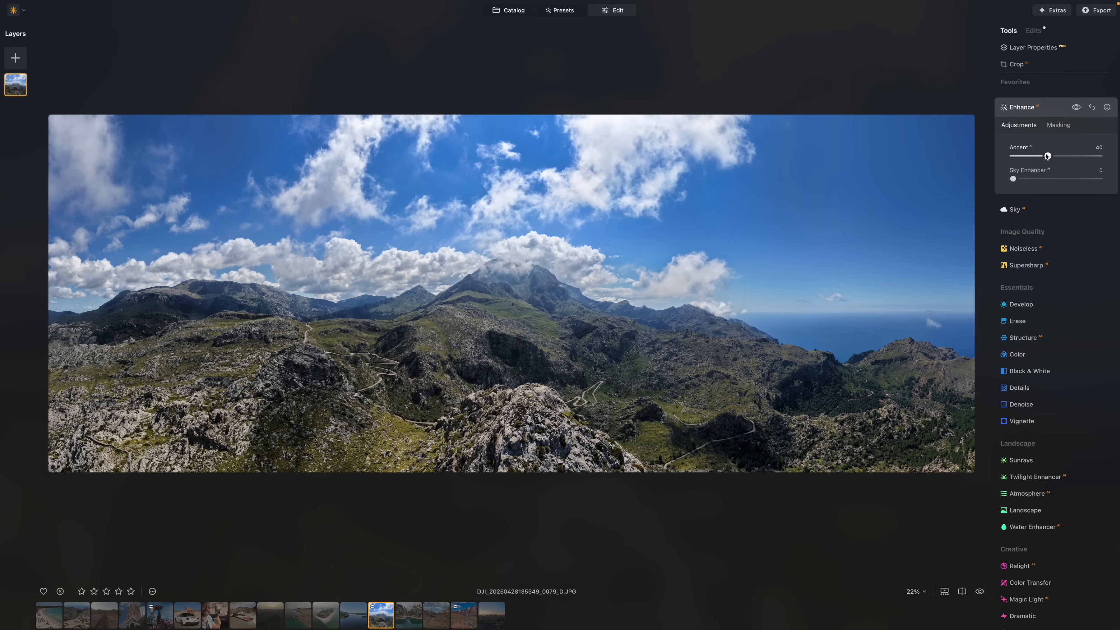
Step: Compare the panorama before and after the edits, with the full preview toggle and the split view
key("backslash")
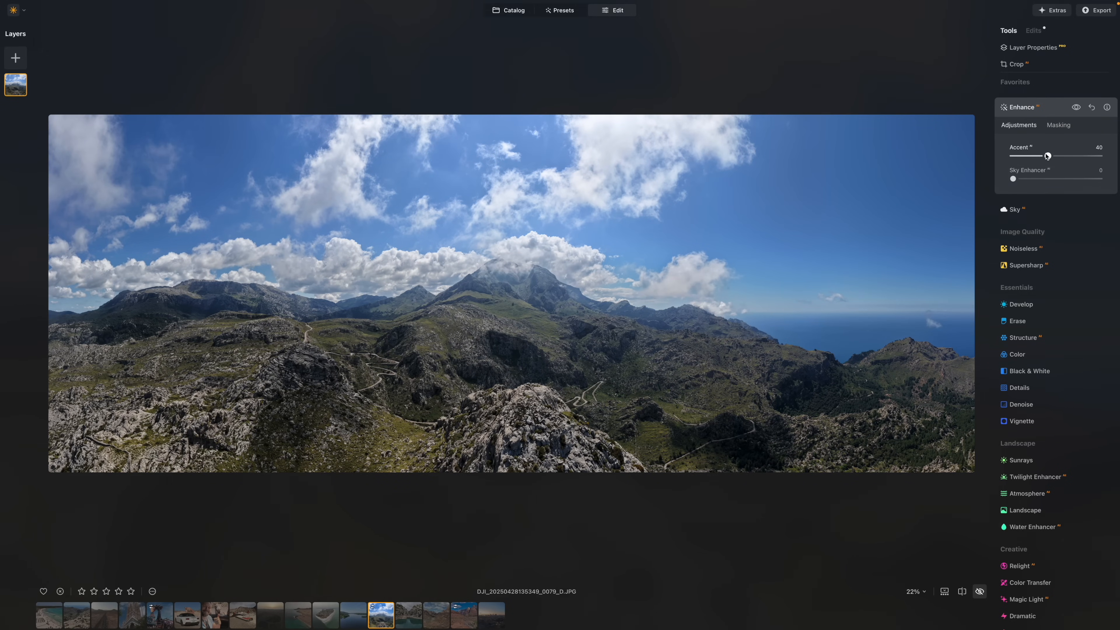
key("backslash")
key("backslash")
key("backslash")
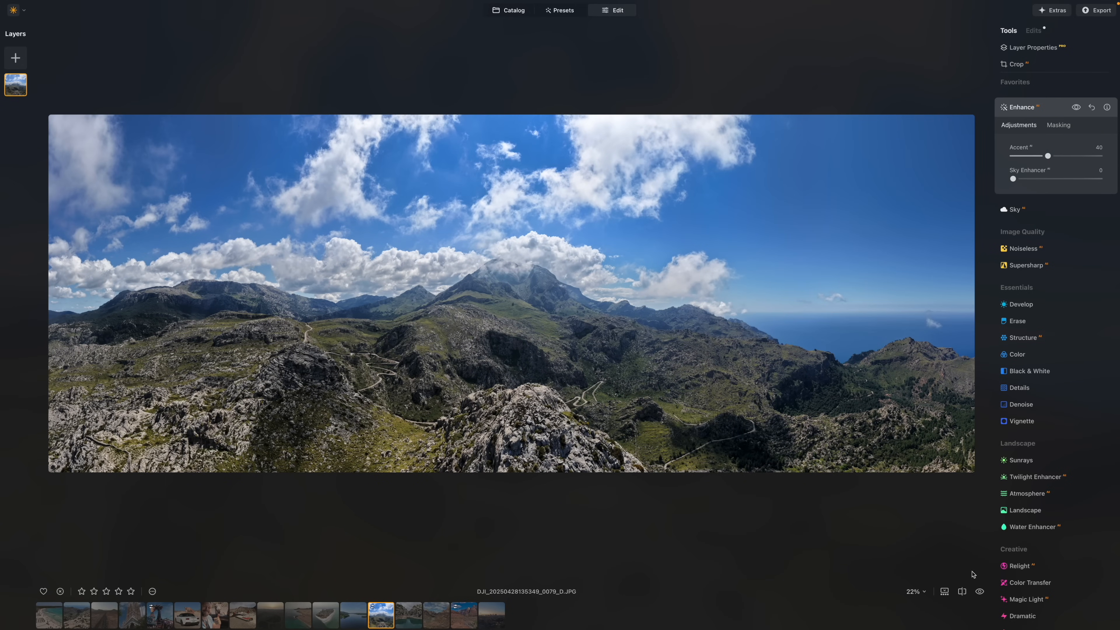
left_click(962, 592)
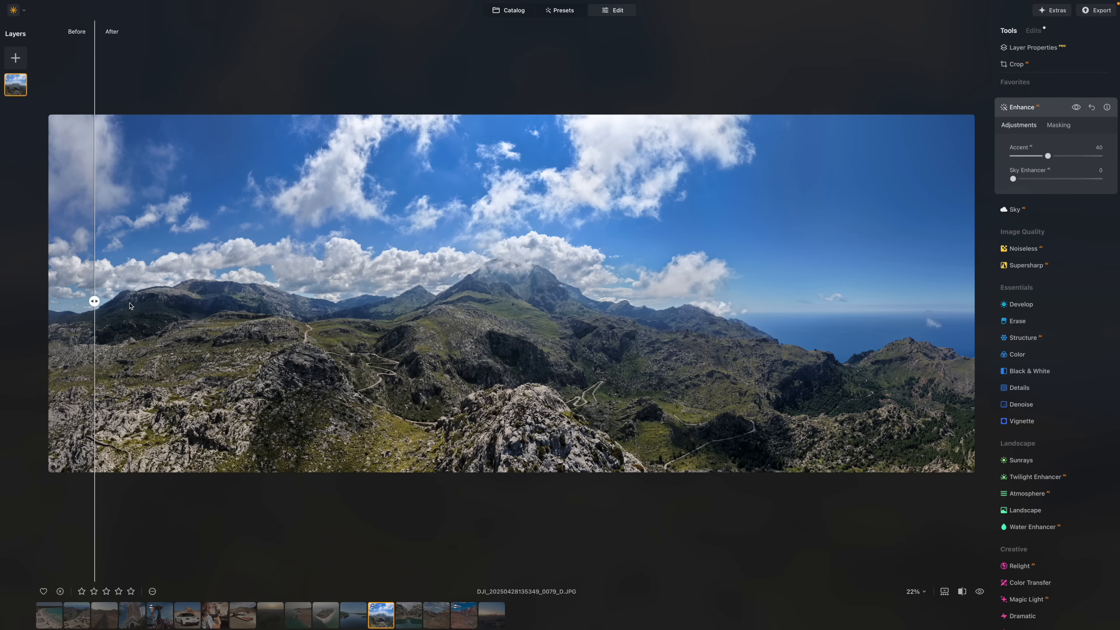
left_click_drag(95, 301, 333, 301)
Step: Set the Structure amount to 21 to bring out detail and clarity
left_click(999, 362)
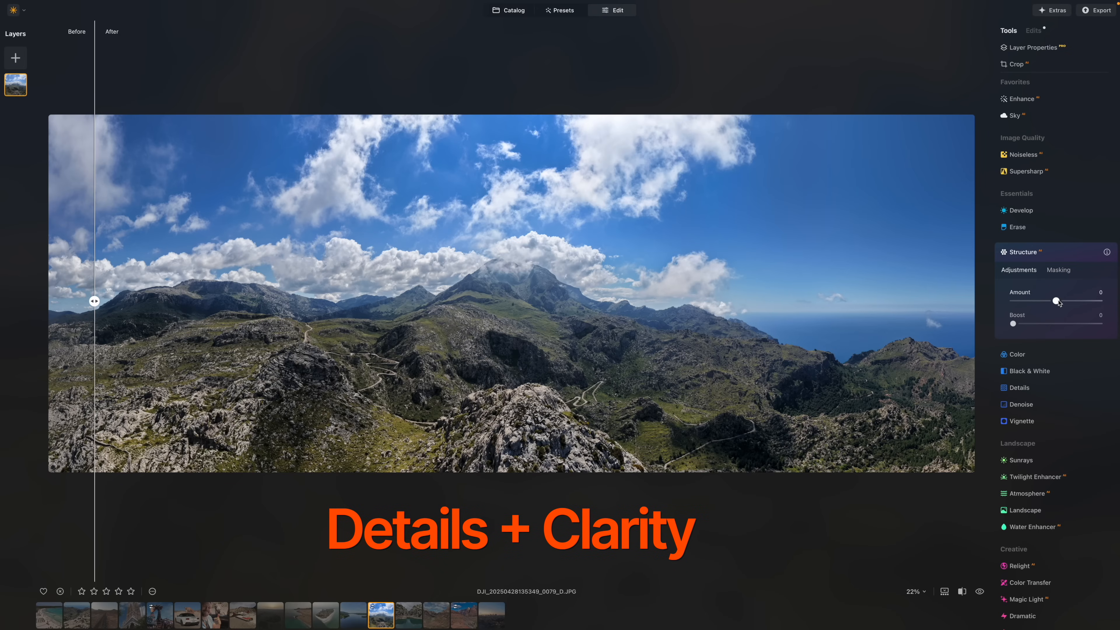
left_click_drag(1057, 301, 1064, 301)
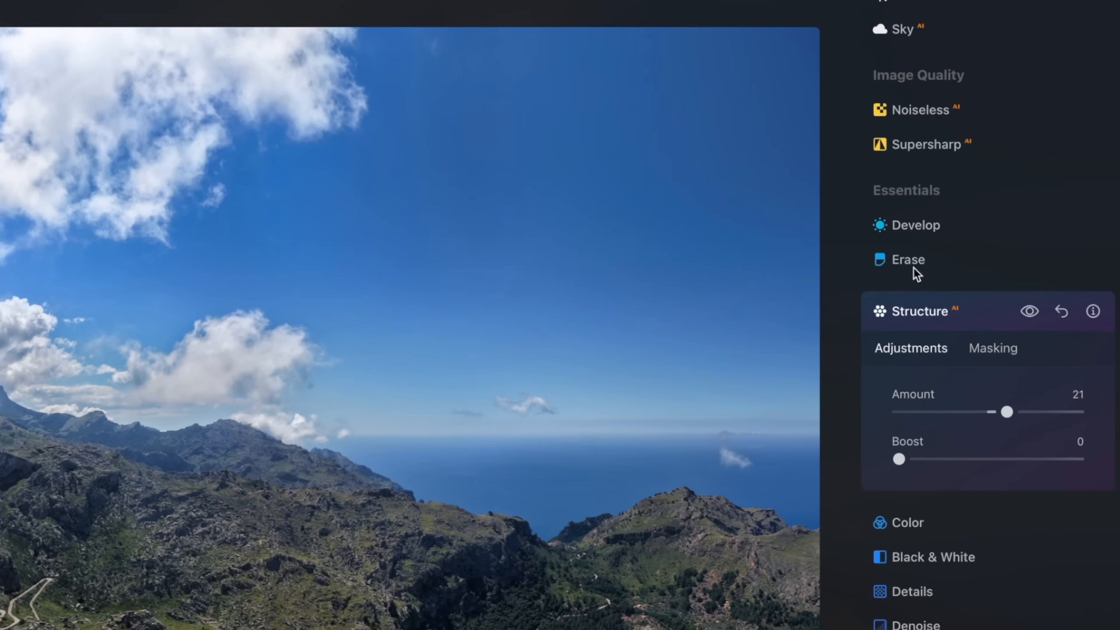
Step: Open the Sky replacement tool and look through its built-in sky library
left_click(917, 27)
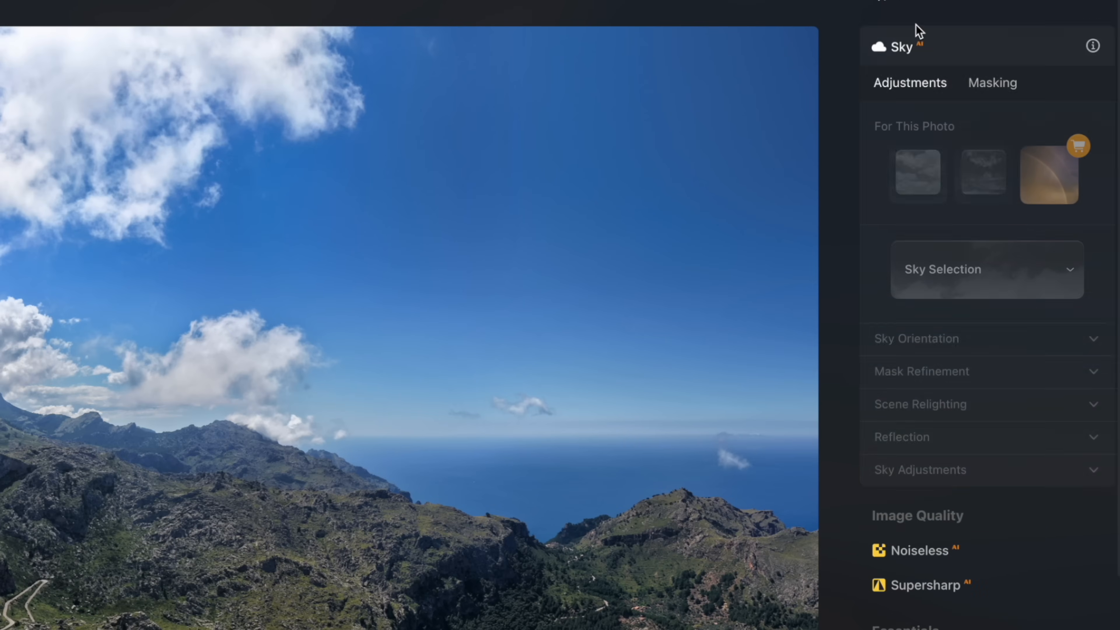
left_click(943, 277)
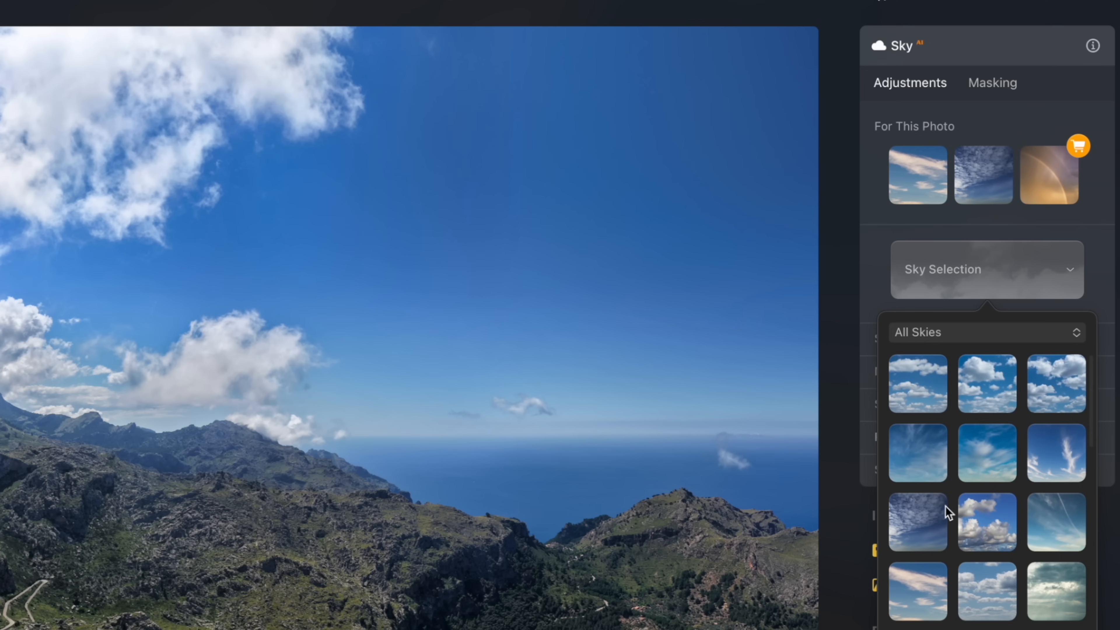
scroll(935, 537, "down", 3)
scroll(934, 536, "down", 3)
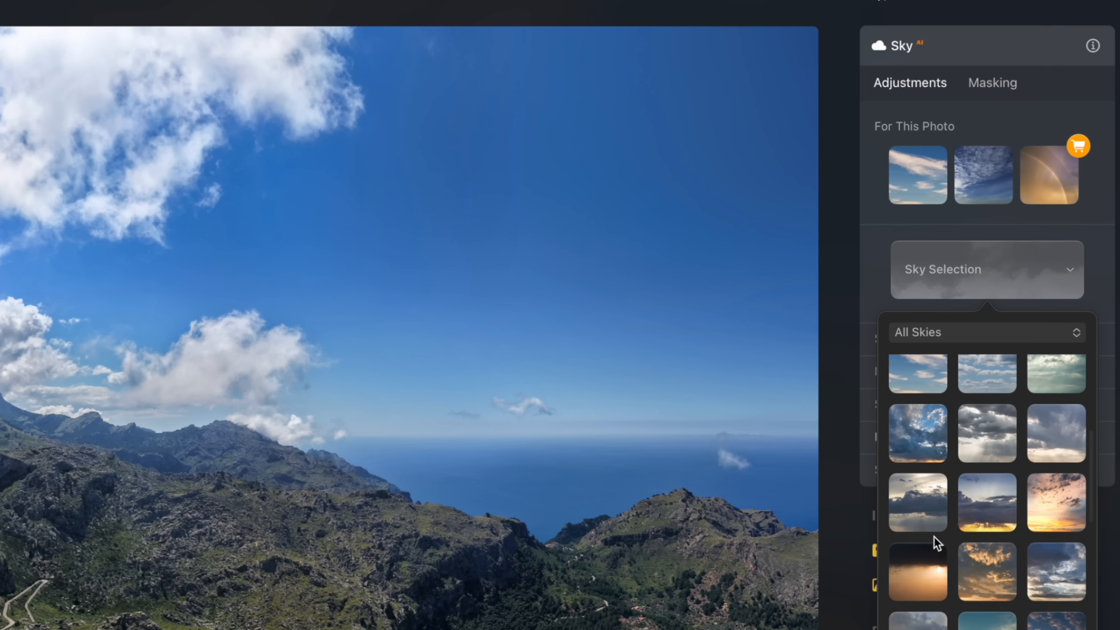
scroll(1030, 344, "up", 6)
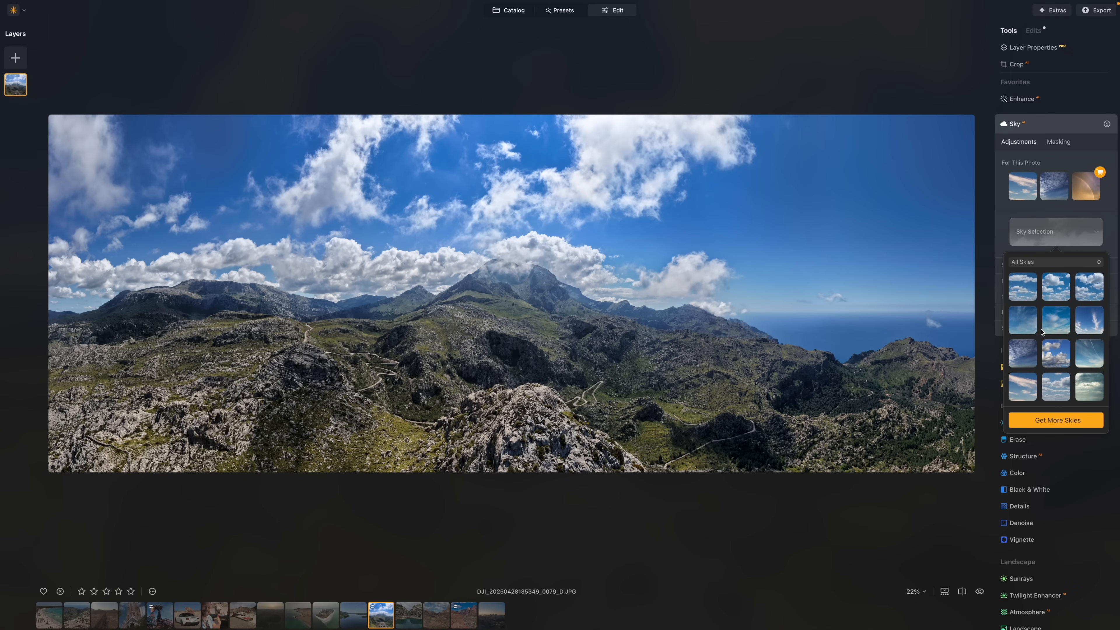
scroll(1042, 331, "down", 2)
scroll(1014, 338, "down", 2)
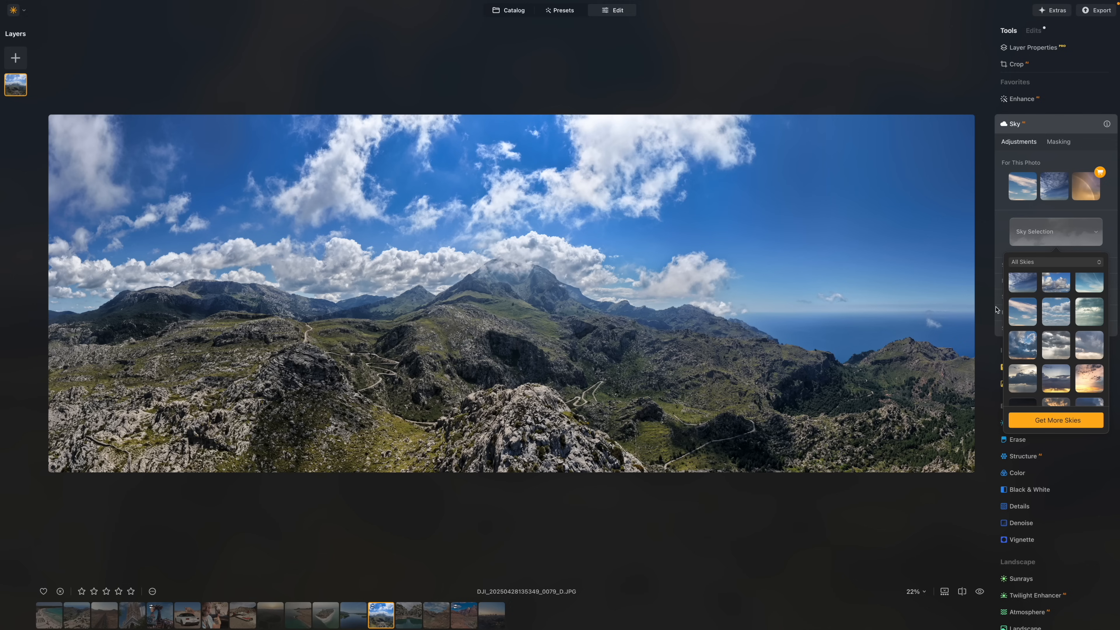
scroll(1025, 326, "down", 1)
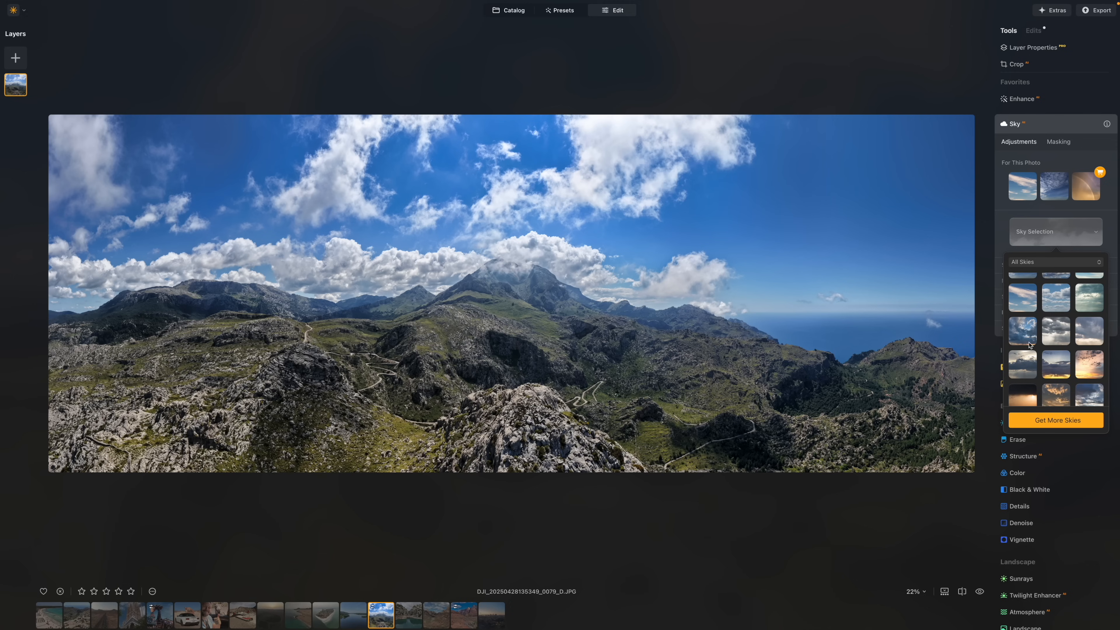
Step: Try several dramatic cloud skies on the panorama, including Dramatic Sky 6
left_click(1065, 337)
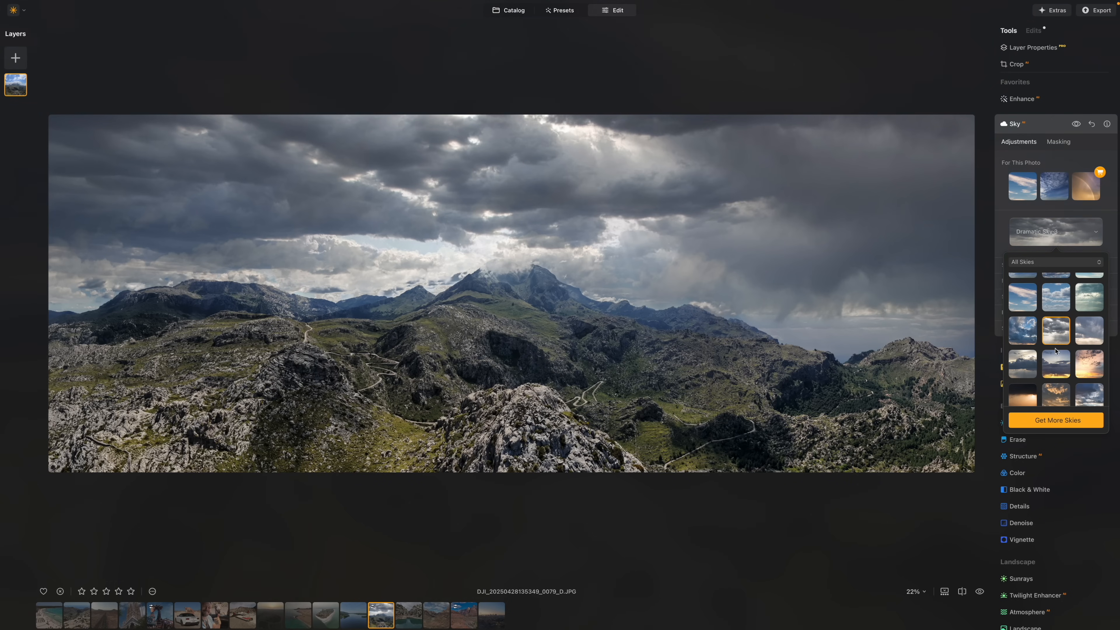
left_click(1023, 363)
scroll(1065, 365, "down", 1)
left_click(1065, 365)
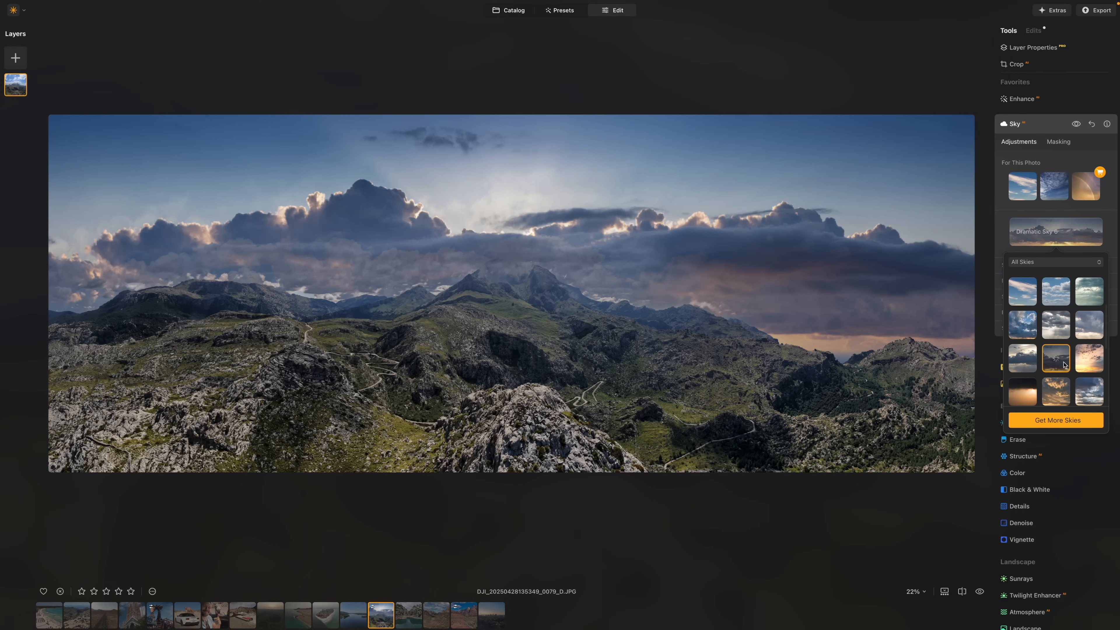
Step: Try the Sunset Clouds 2, Sunset Clouds 3 and Starry Night 2 skies on the panorama
scroll(1069, 339, "down", 8)
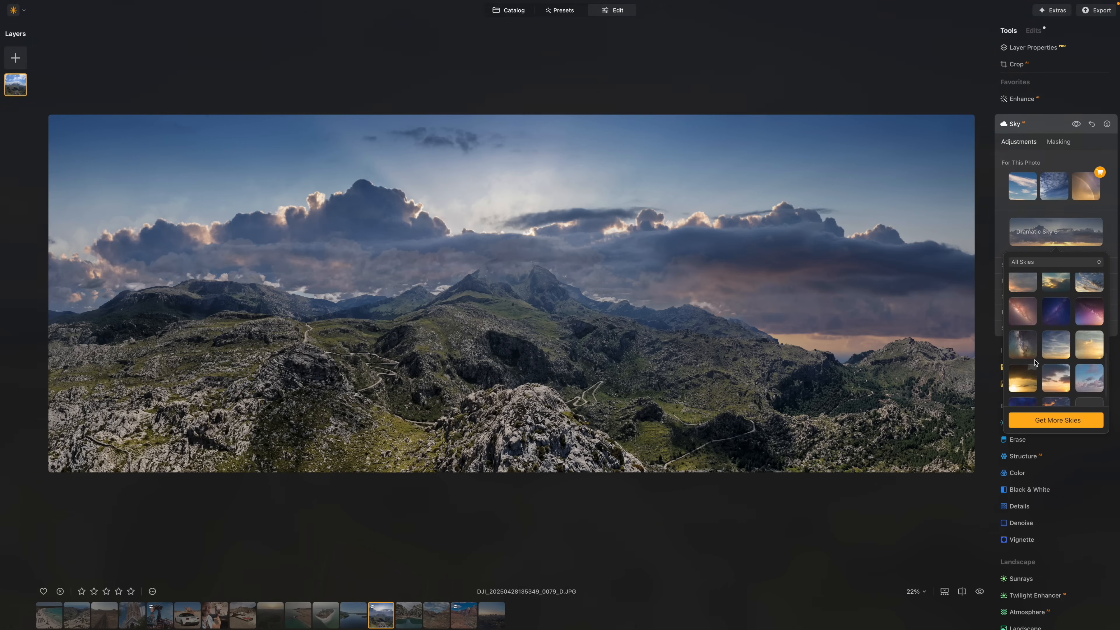
scroll(1033, 360, "down", 2)
left_click(1029, 381)
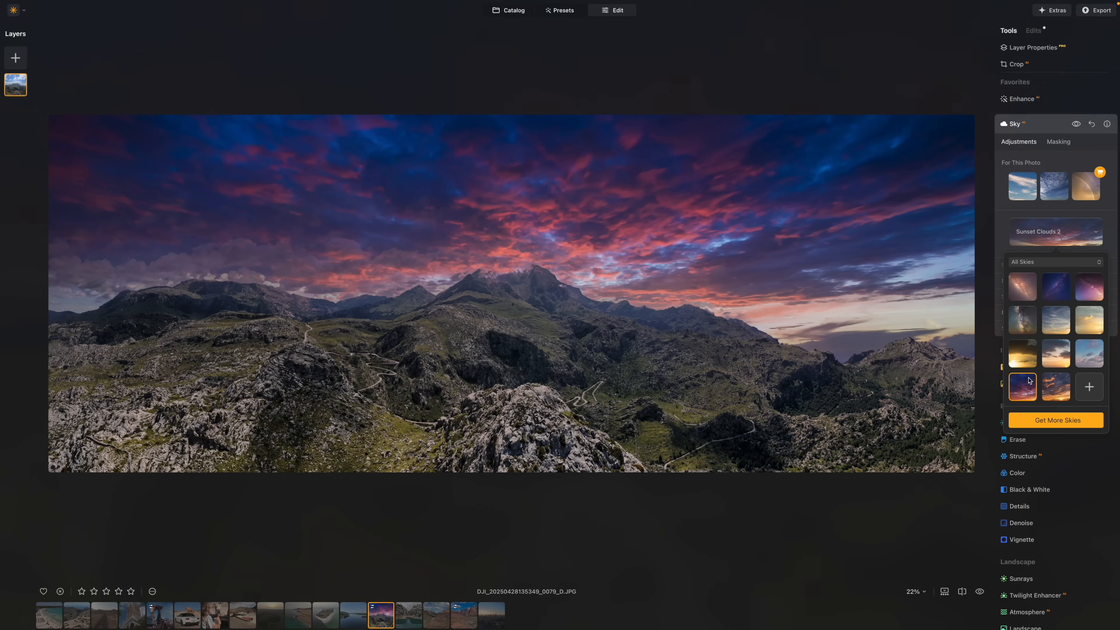
left_click(1054, 383)
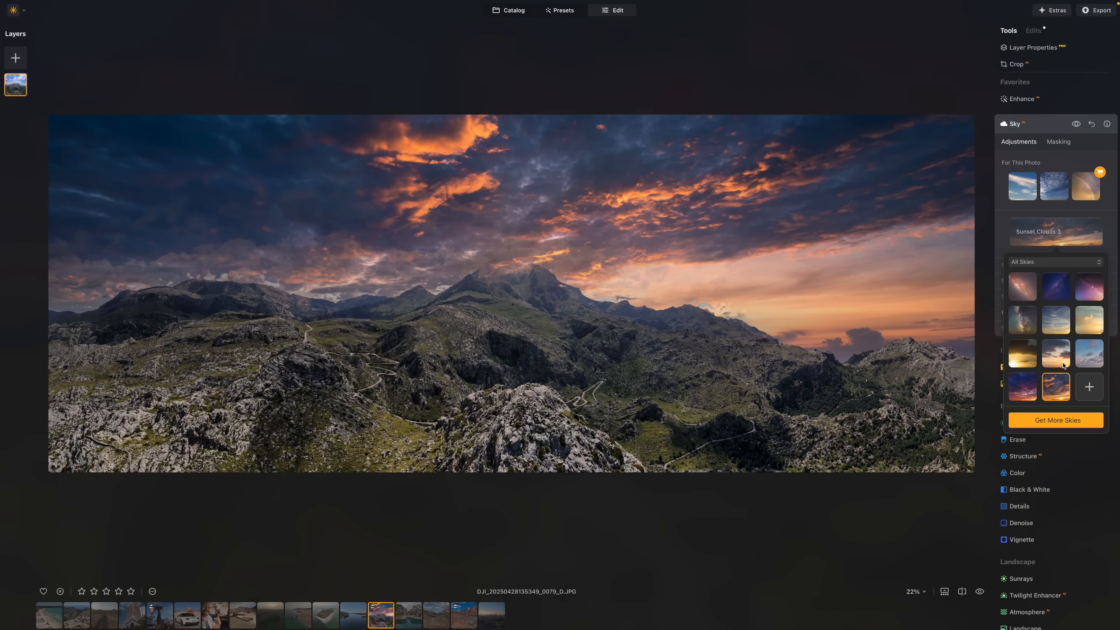
scroll(1058, 344, "up", 1)
left_click(1025, 345)
scroll(1041, 345, "up", 1)
scroll(1041, 345, "up", 1)
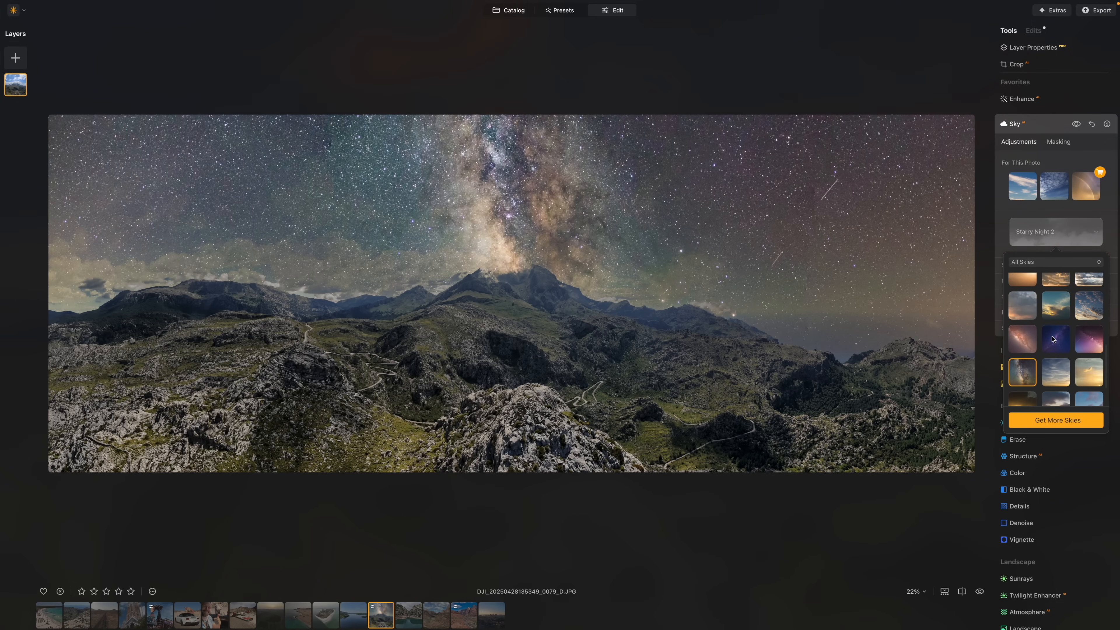
Step: Replace the panorama's sky with Dramatic Sunset 3 and close the sky selection
scroll(1053, 339, "up", 2)
left_click(1058, 309)
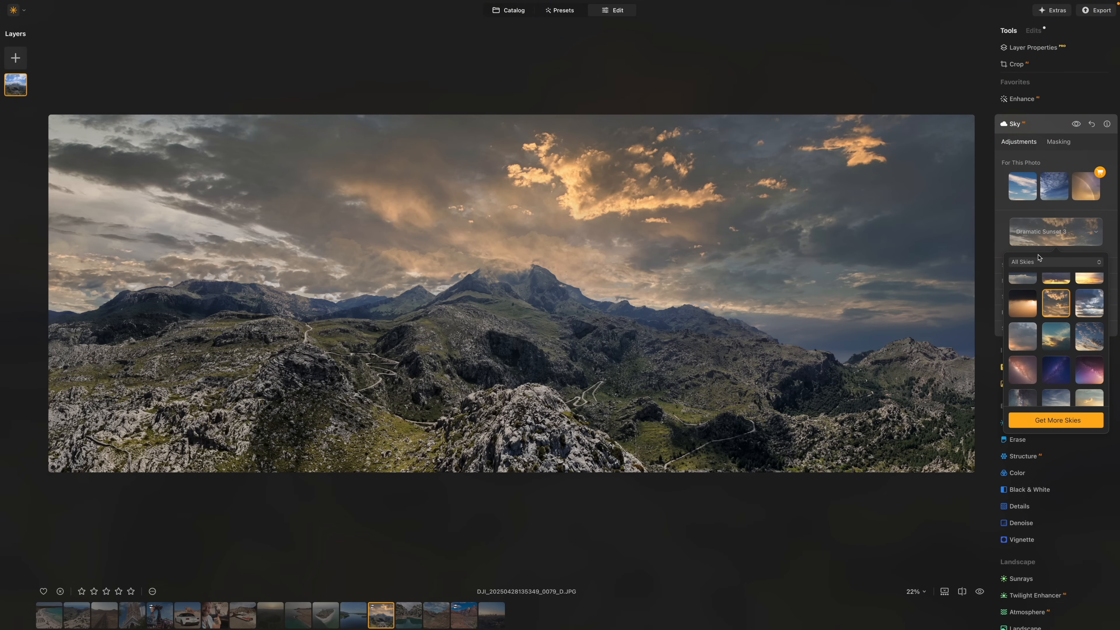
left_click(663, 267)
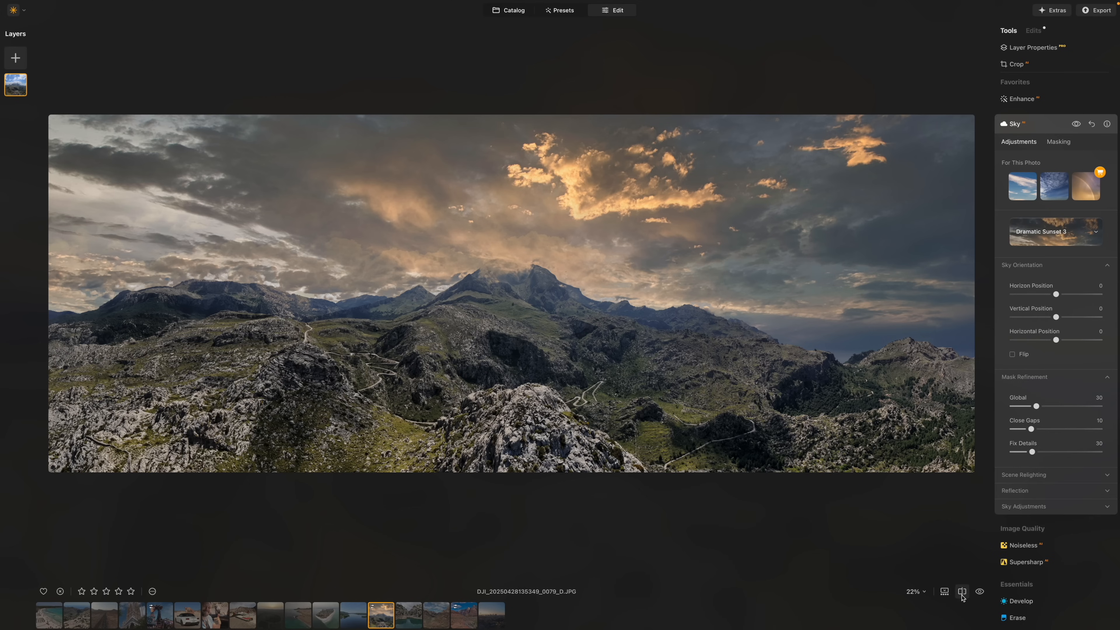
Step: Compare the original and replaced sky across the whole panorama in the before/after split view
left_click(962, 591)
left_click_drag(104, 302, 929, 301)
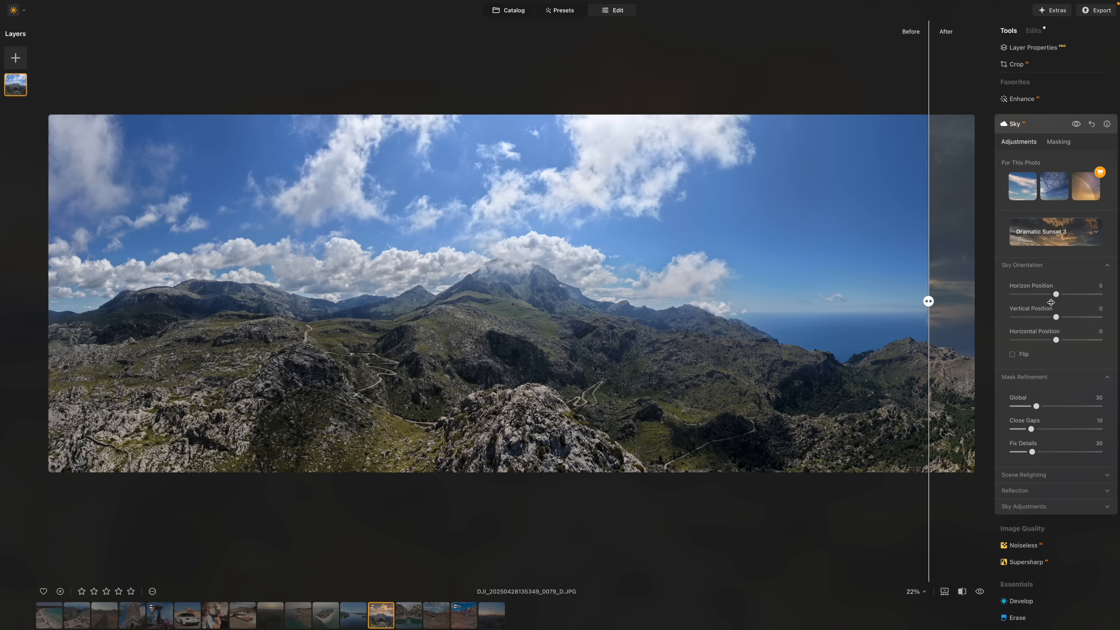
left_click_drag(923, 300, 94, 301)
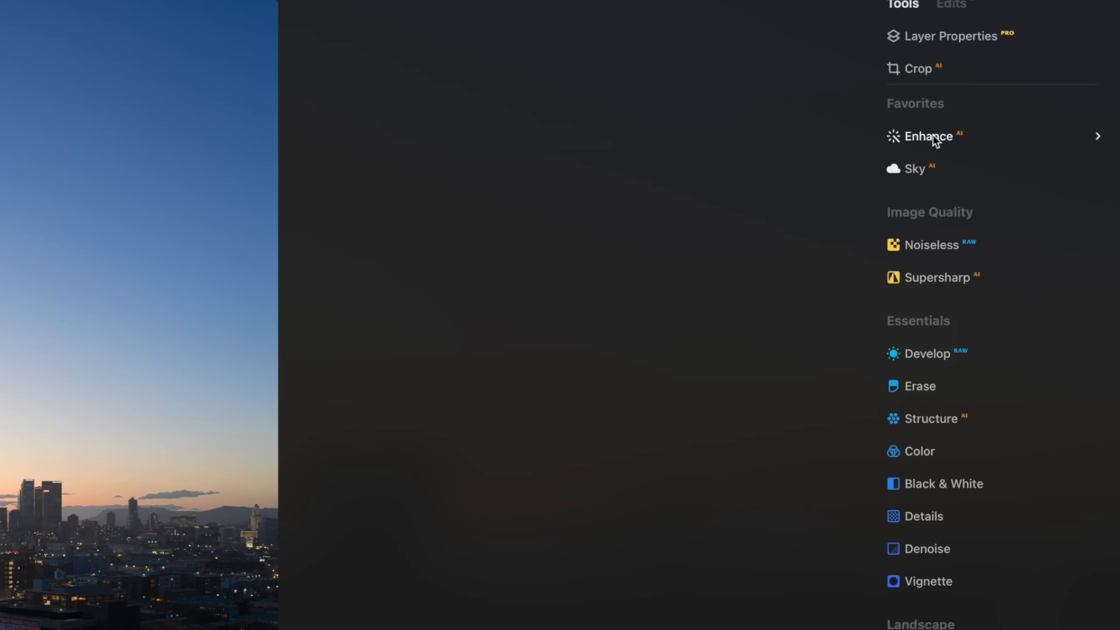
Step: Try an Enhance Accent of 51 on the city skyline photo and compare it with the original
left_click(1024, 100)
left_click_drag(899, 259, 963, 261)
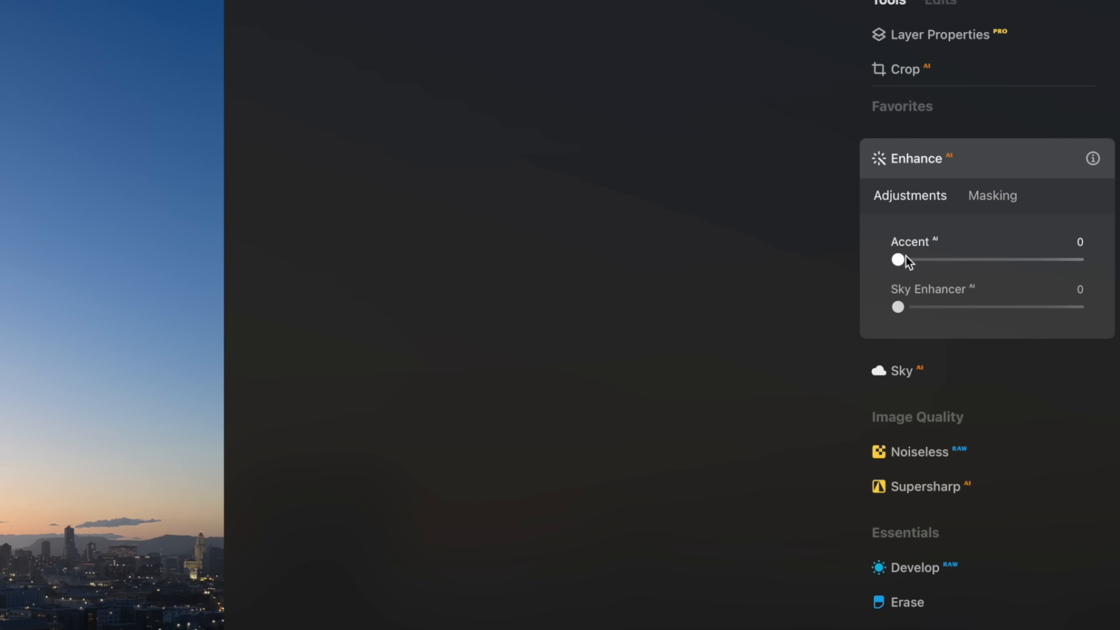
left_click_drag(1046, 157, 1052, 158)
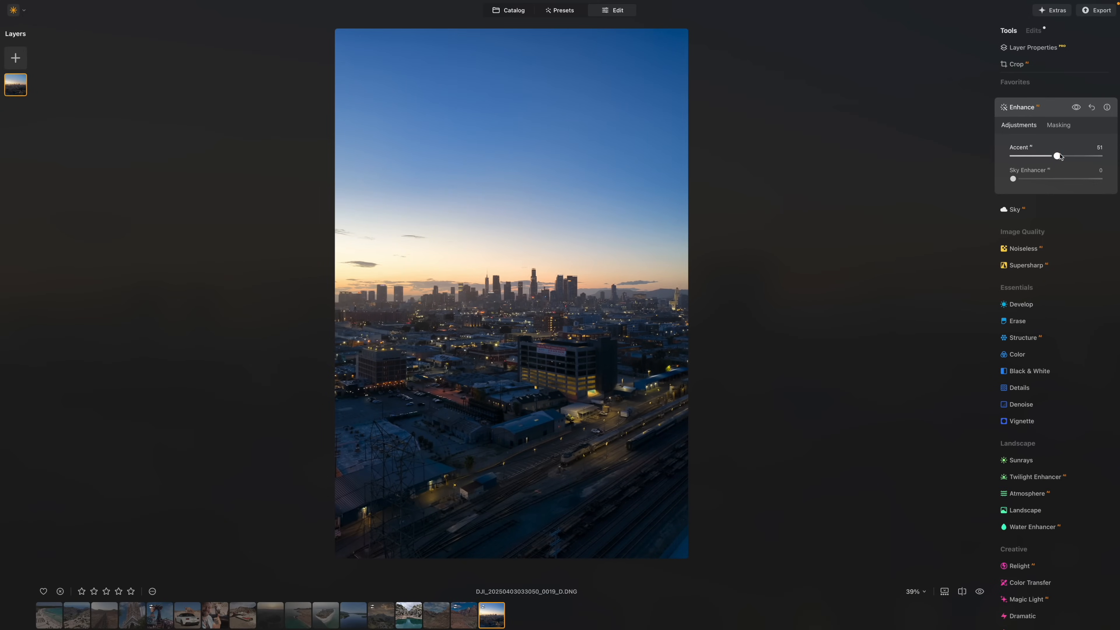
key("backslash")
key("backslash")
key("backslash")
key("backslash")
Step: Try Develop exposures of 1.27 and 0.57 on the city photo and reset the Develop adjustments
left_click(1021, 304)
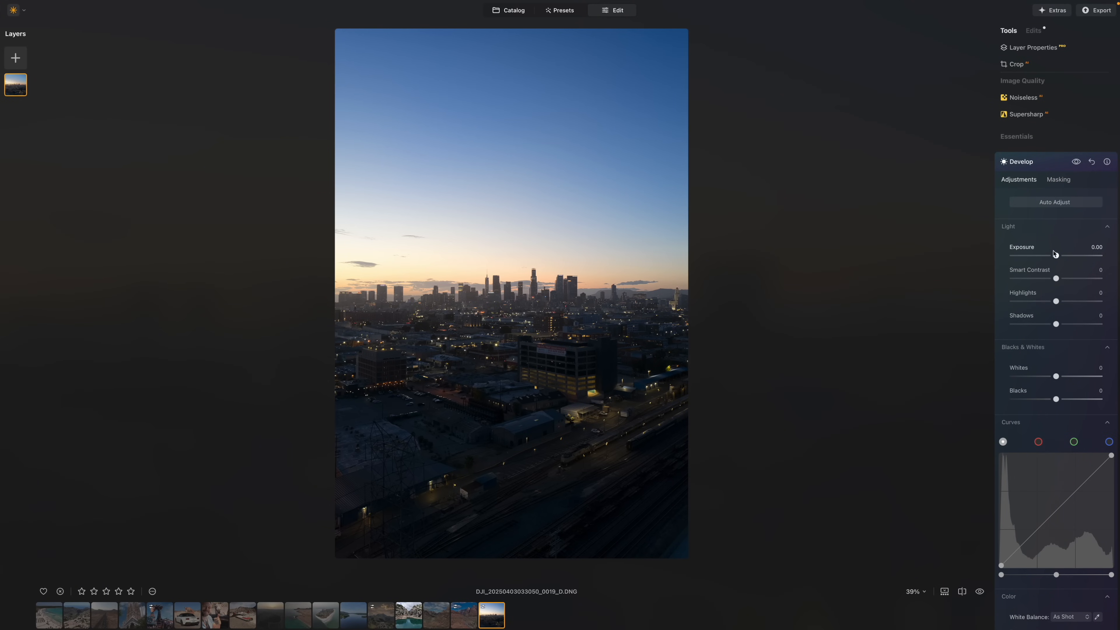
left_click_drag(1056, 257, 1067, 257)
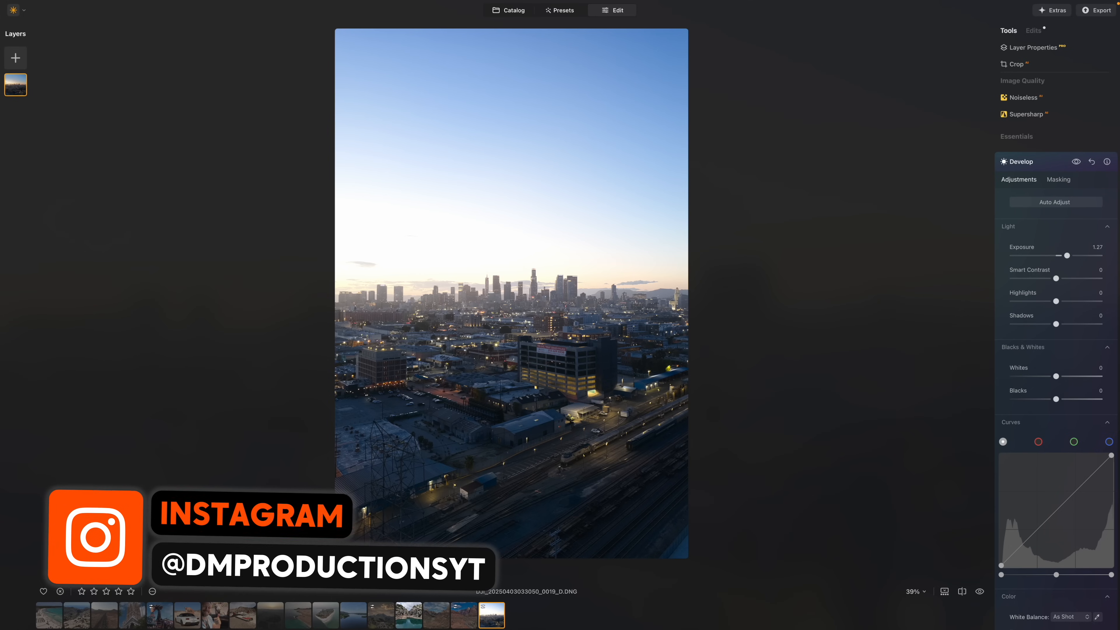
left_click_drag(1066, 256, 1061, 256)
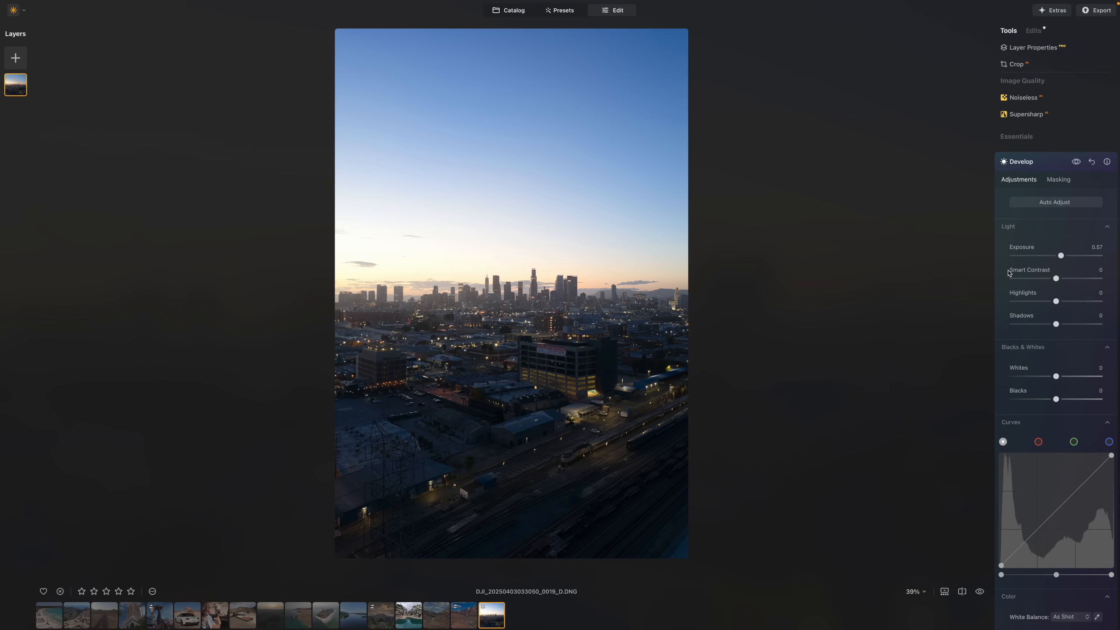
left_click(1093, 162)
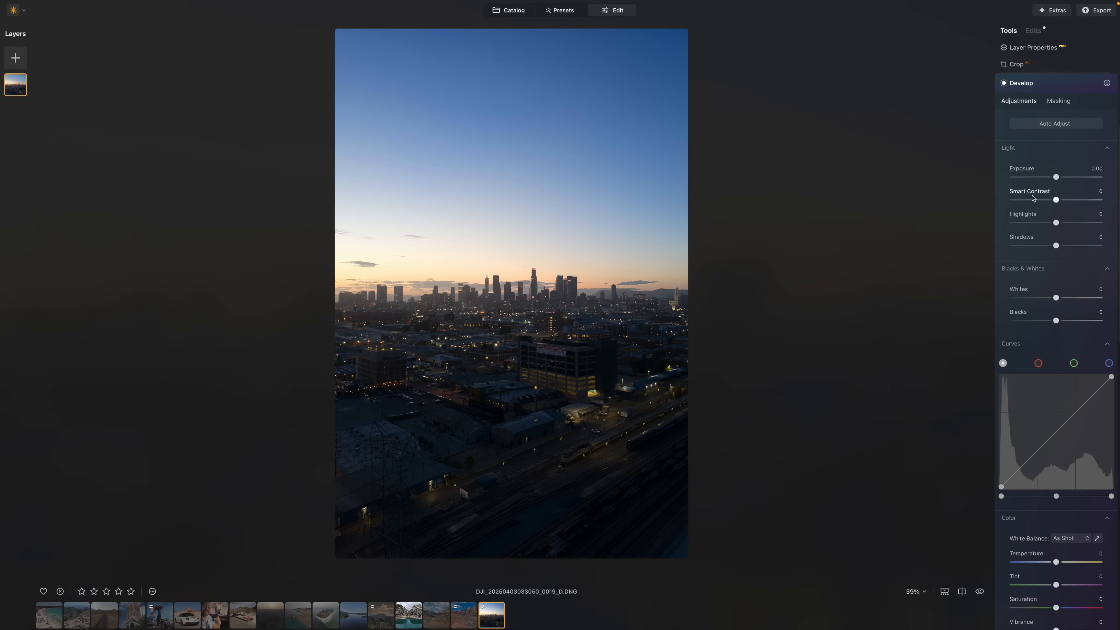
Step: Brighten the city skyline photo with Enhance at an Accent of about 41
scroll(1032, 176, "up", 3)
left_click(1023, 97)
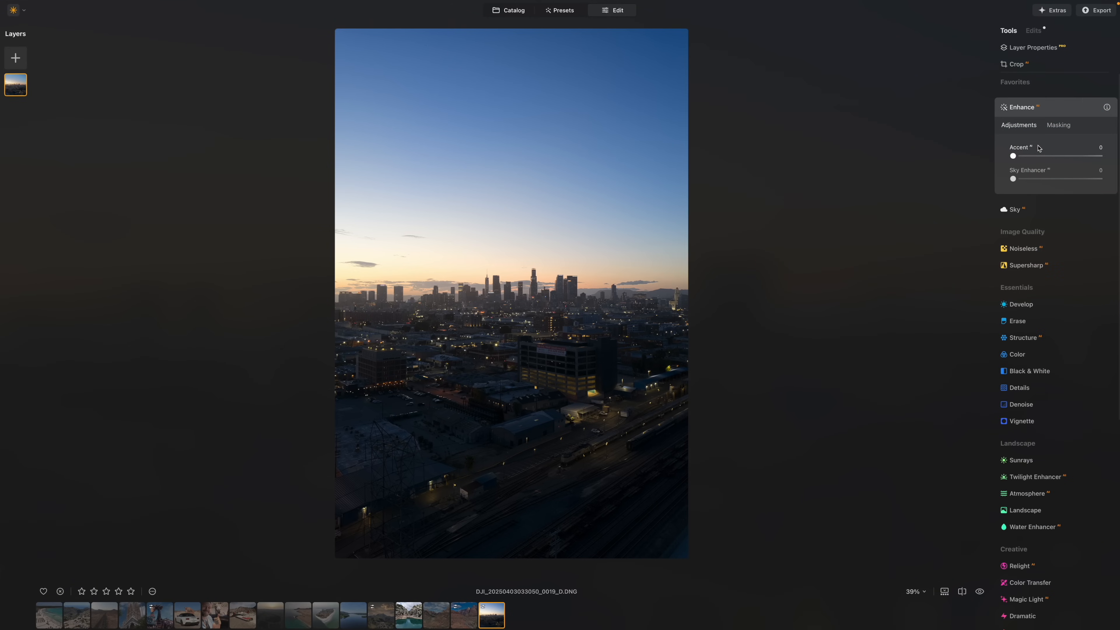
left_click_drag(1020, 157, 1052, 157)
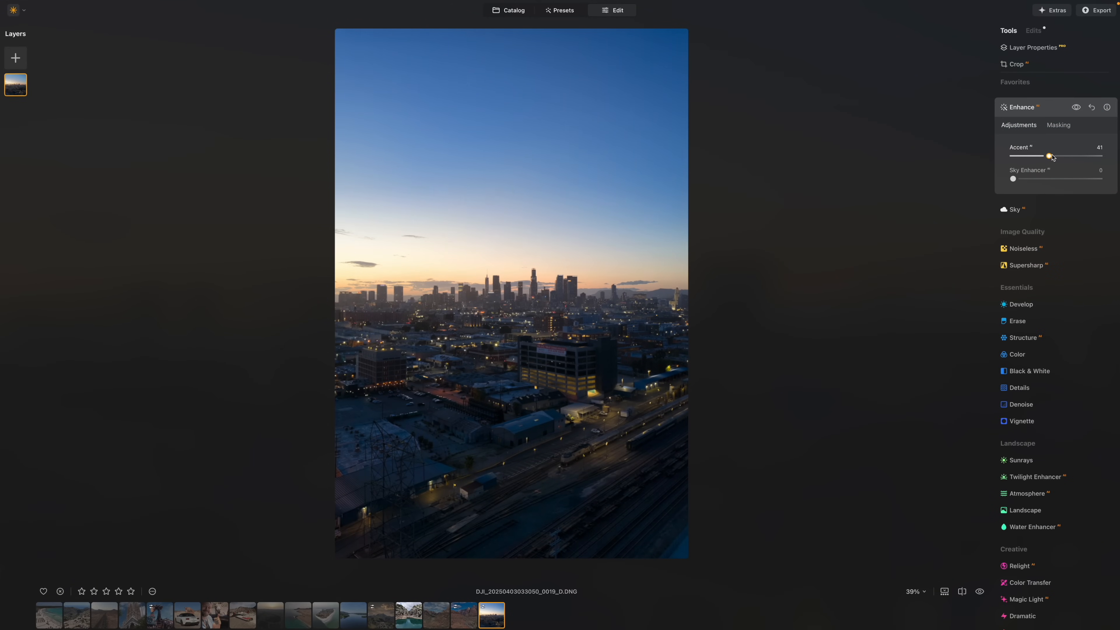
Step: Slightly raise Relight's Brightness Near to lift the foreground of the city photo
scroll(1028, 212, "down", 8)
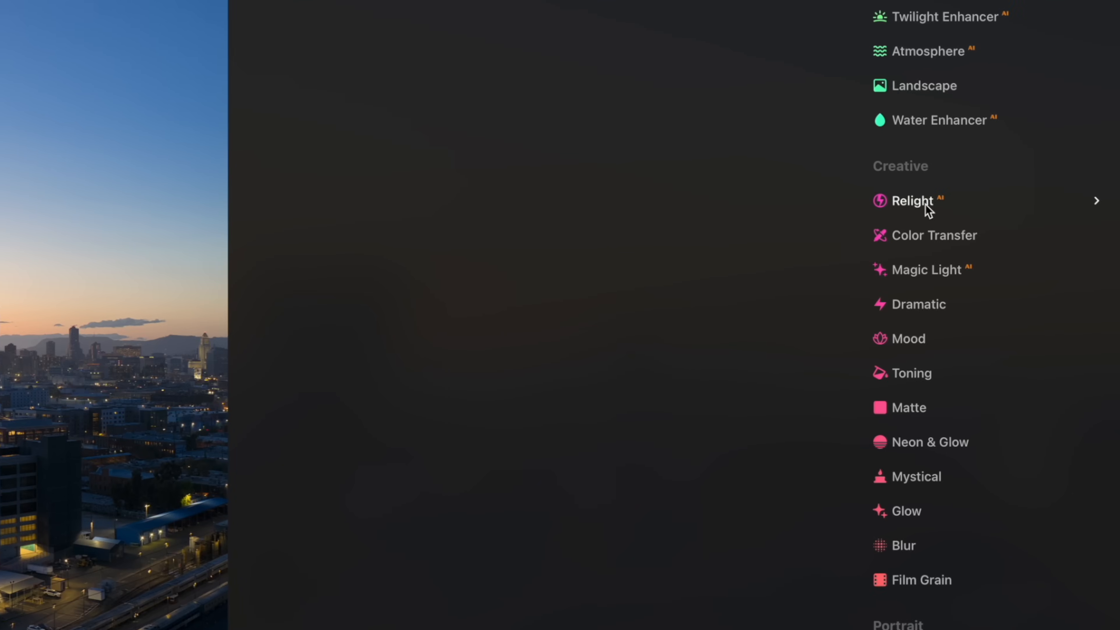
left_click(918, 201)
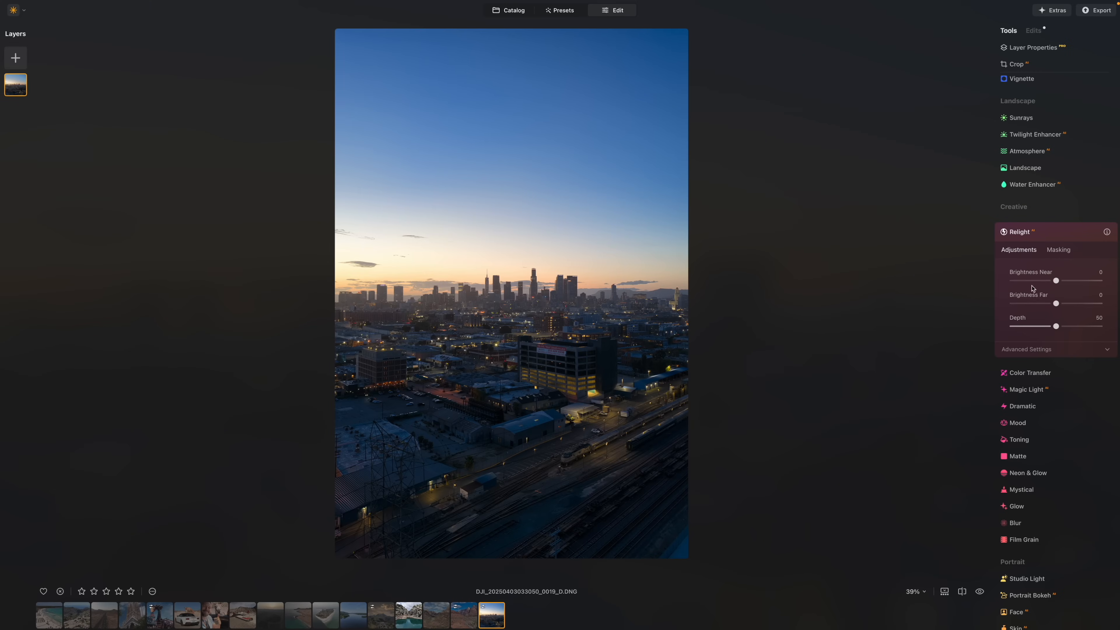
left_click_drag(1057, 282, 1060, 282)
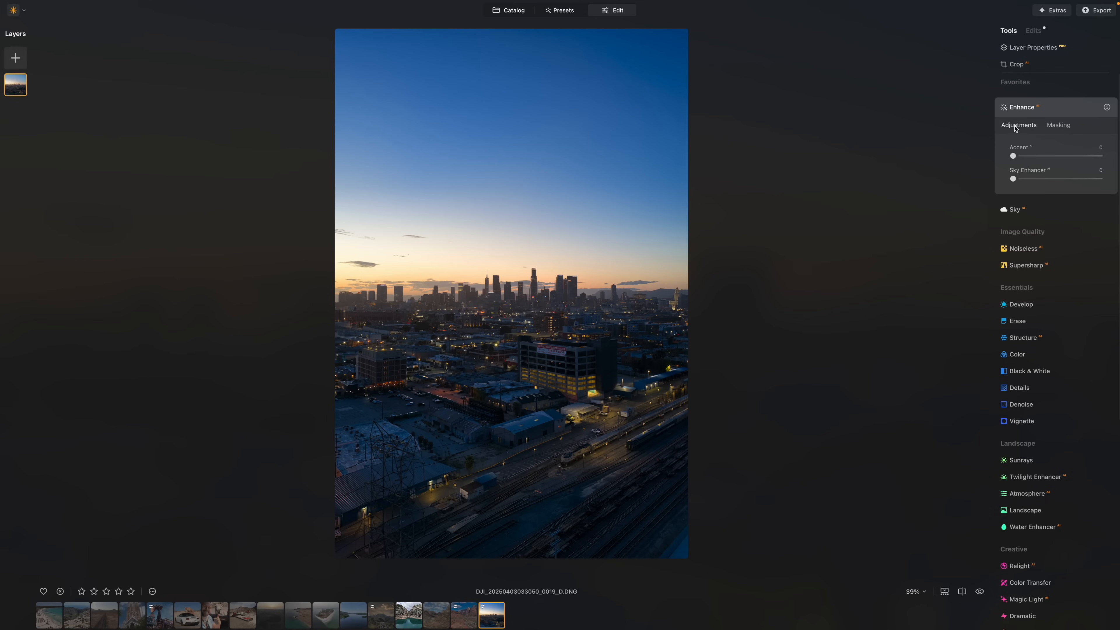
Step: Apply another Enhance pass with Accent 40 to the city photo and inspect the train yard up close
left_click_drag(1016, 159, 1049, 157)
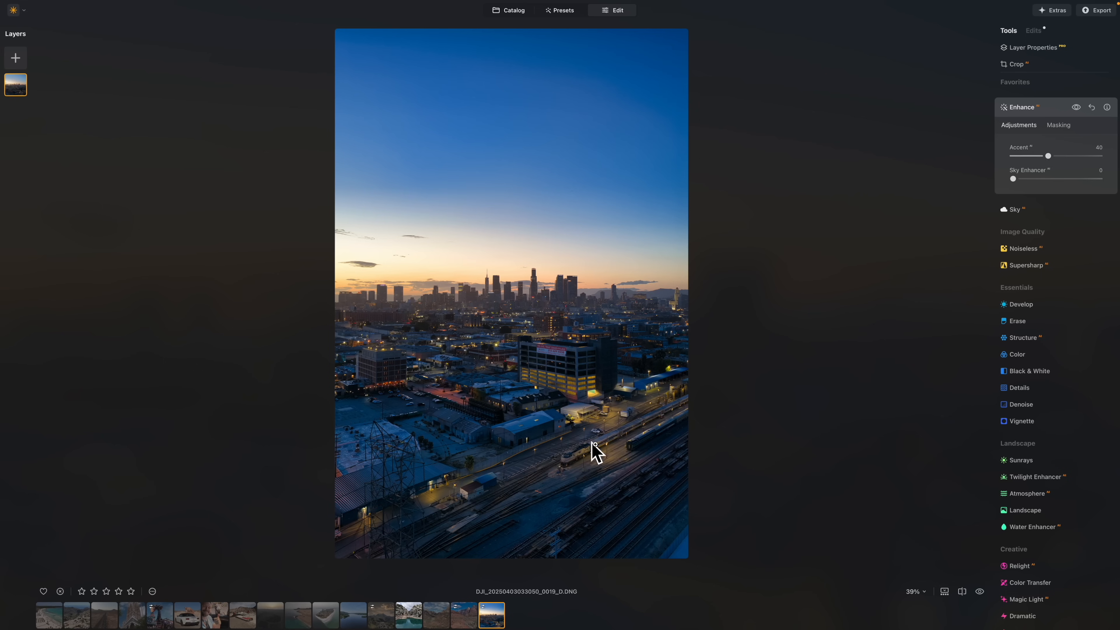
scroll(624, 383, "up", 10)
scroll(624, 383, "down", 15)
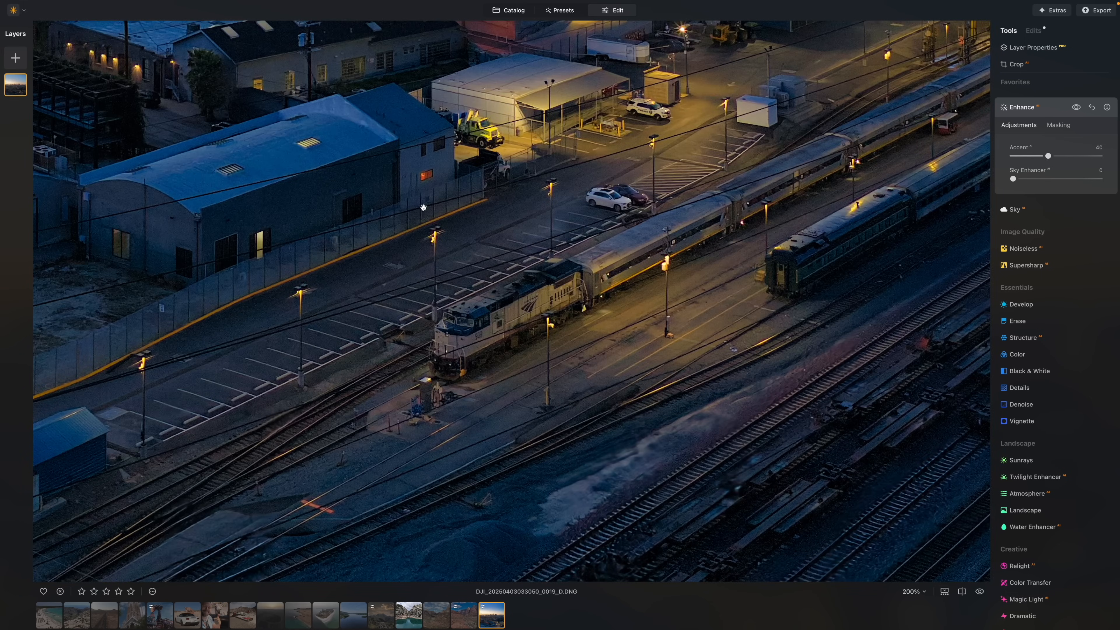
Step: Raise Magic Light's intensity and add beams to the lights between the two large buildings and under the blue canopy
scroll(523, 258, "down", 5)
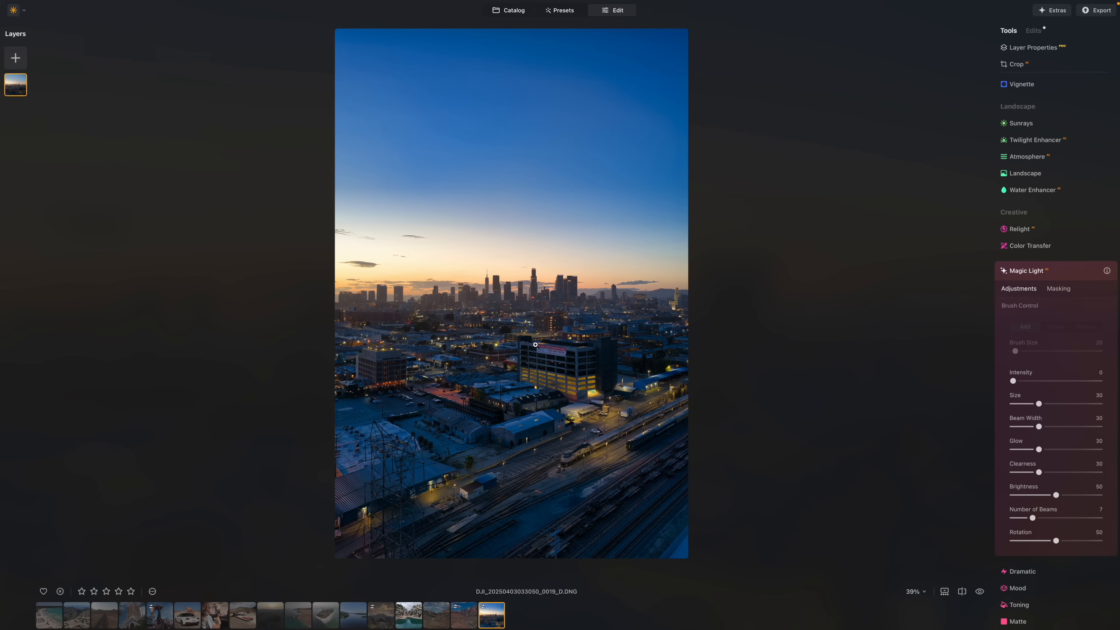
left_click_drag(1013, 380, 1031, 380)
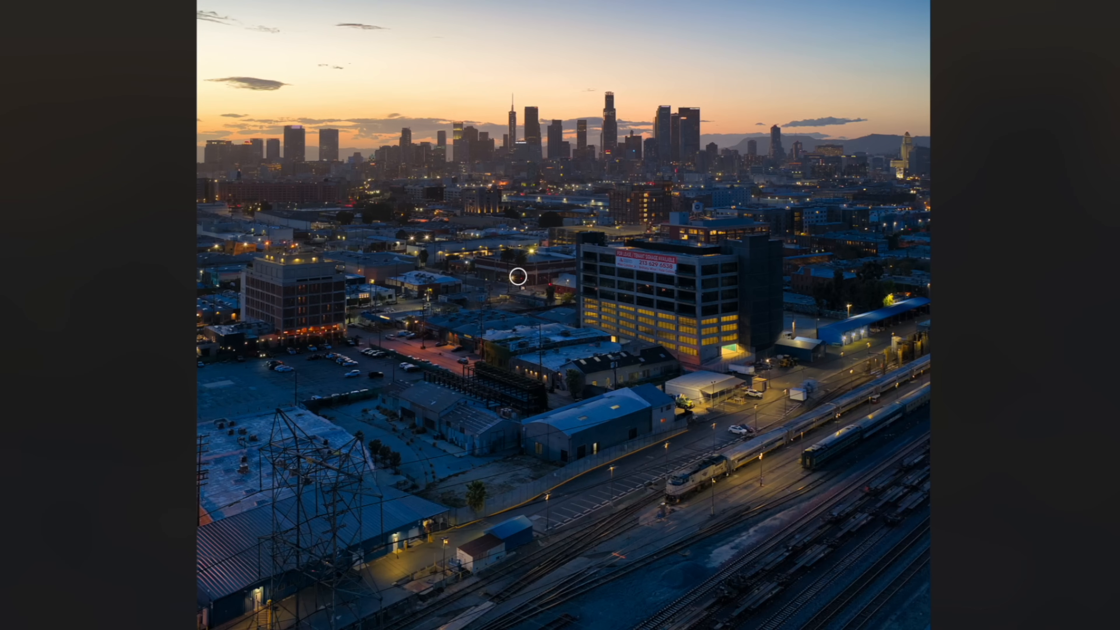
left_click(516, 277)
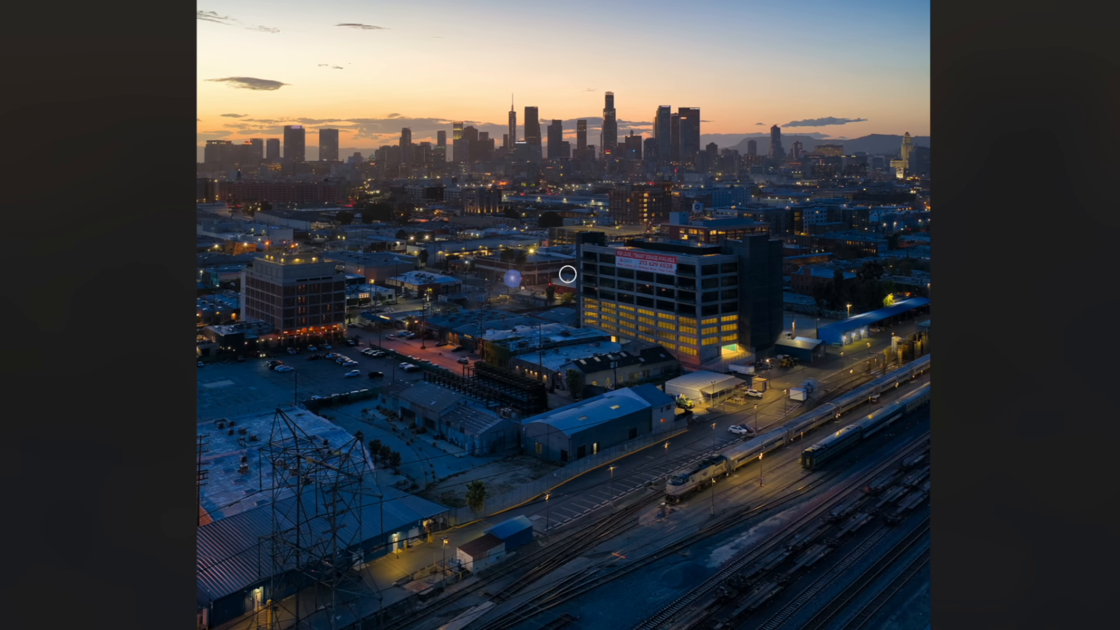
left_click(532, 254)
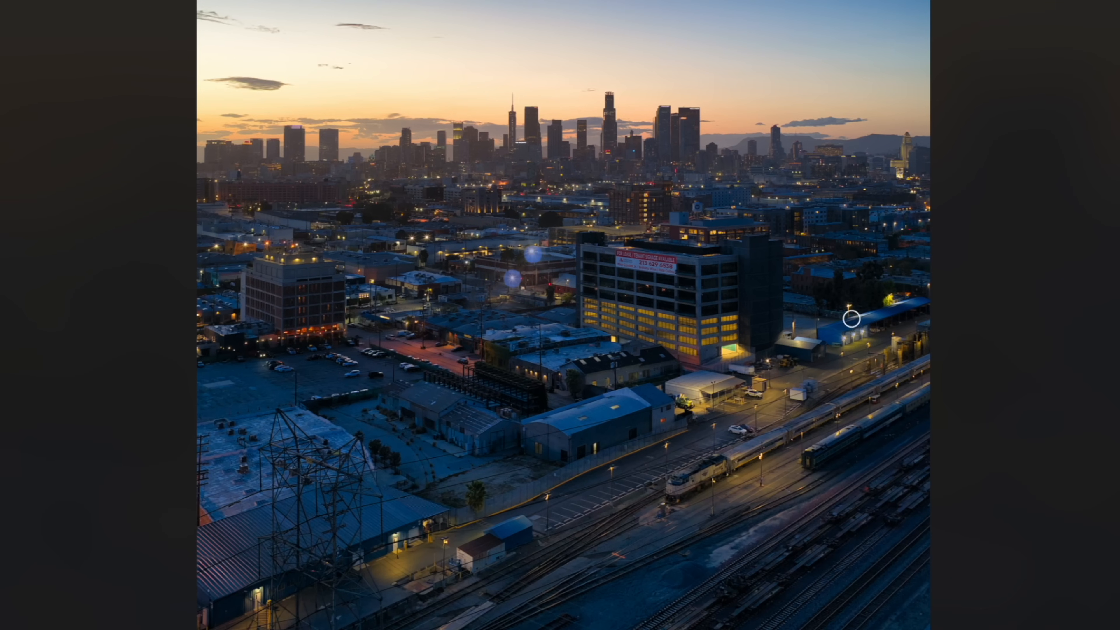
left_click(842, 339)
left_click(854, 337)
left_click(864, 333)
Step: Add Magic Light to the street lamps beside the railway, the parking structure's lit windows and the smaller building's lights
left_click(547, 501)
left_click(610, 471)
left_click(667, 446)
mouse_move(588, 310)
left_mouse_down()
mouse_move(678, 316)
mouse_move(692, 346)
mouse_move(595, 325)
mouse_move(735, 332)
mouse_move(726, 343)
left_mouse_up()
left_click_drag(290, 337, 352, 330)
left_click_drag(282, 259, 316, 260)
Step: Set the Magic Light intensity to 17 and compare the edited city photo with the original
mouse_move(1058, 380)
left_mouse_down()
mouse_move(1104, 381)
mouse_move(1010, 382)
mouse_move(1025, 382)
left_mouse_up()
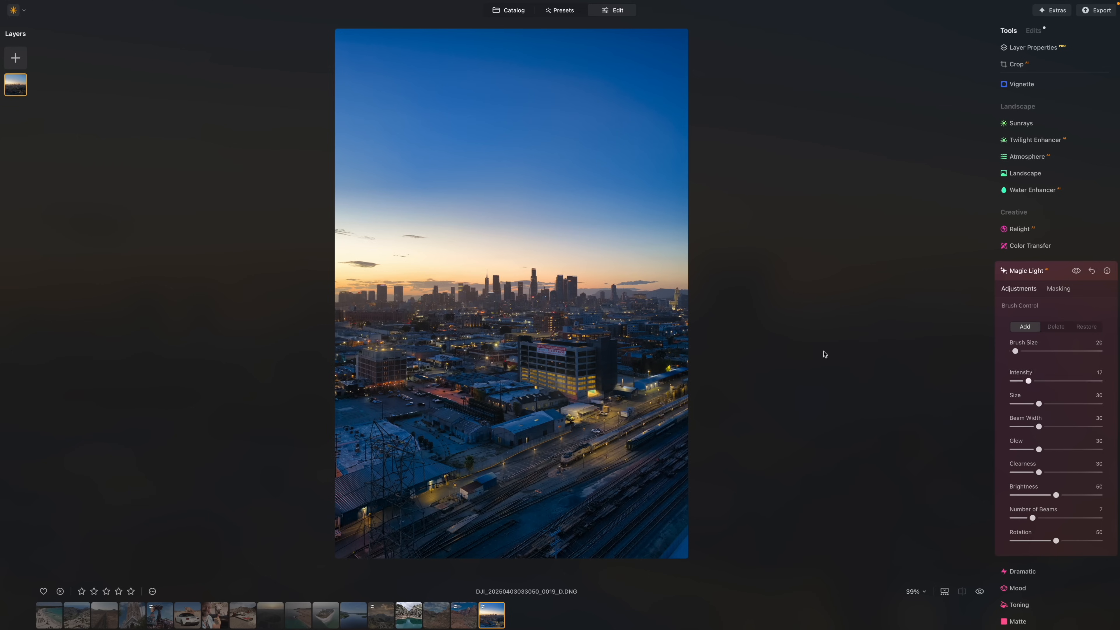
scroll(1054, 397, "down", 15)
key("backslash")
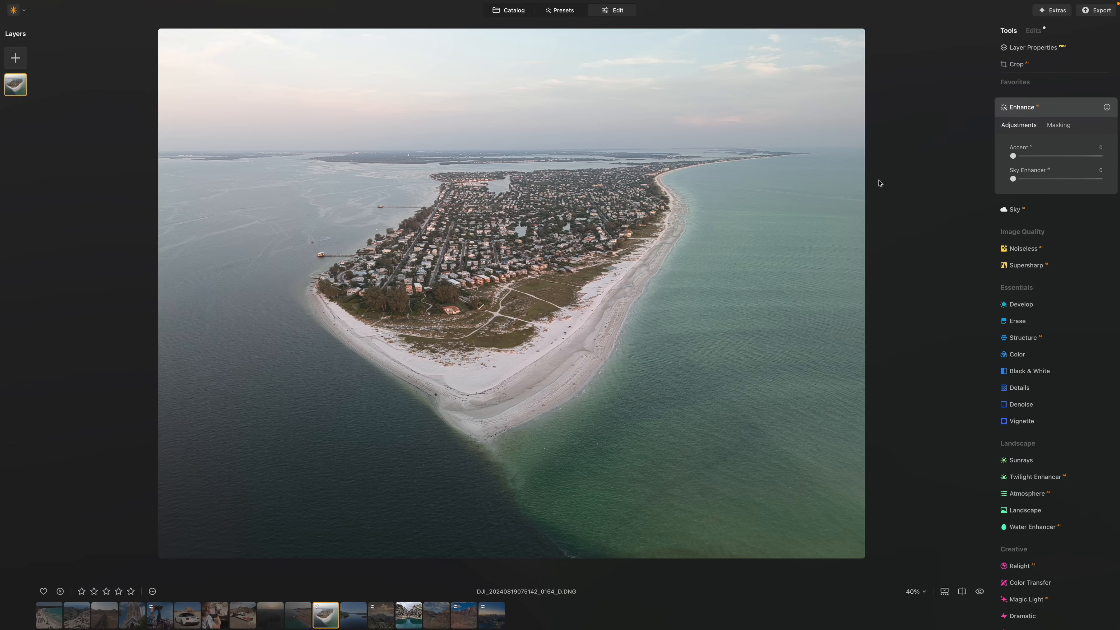
Step: Set Enhance's Accent to 53 on the aerial island photo and compare it with the original several times
left_click_drag(1013, 156, 1006, 178)
key("backslash")
key("backslash")
key("backslash")
key("backslash")
key("backslash")
key("backslash")
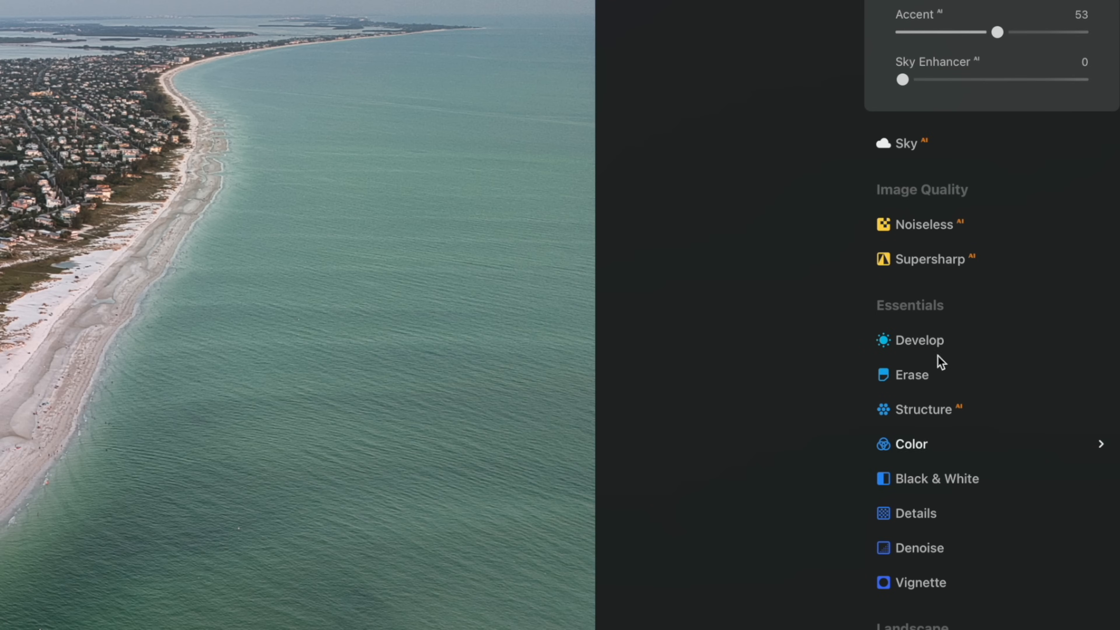
Step: Paint a Structure mask over the island with a size 234 brush and set the Structure amount to 50
left_click(944, 412)
left_click(988, 268)
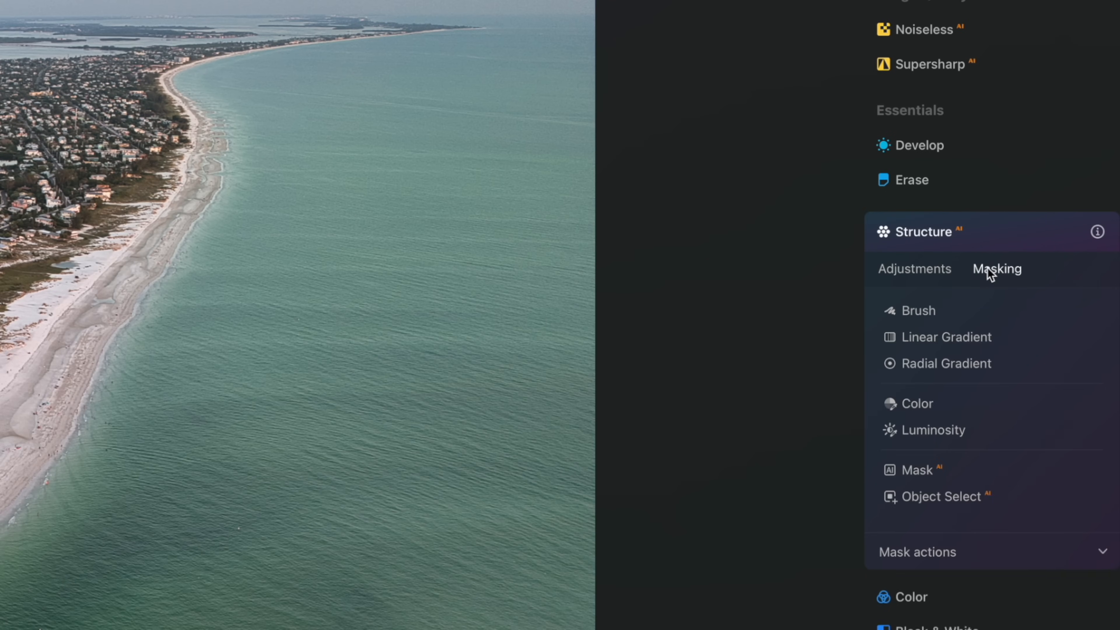
left_click(923, 312)
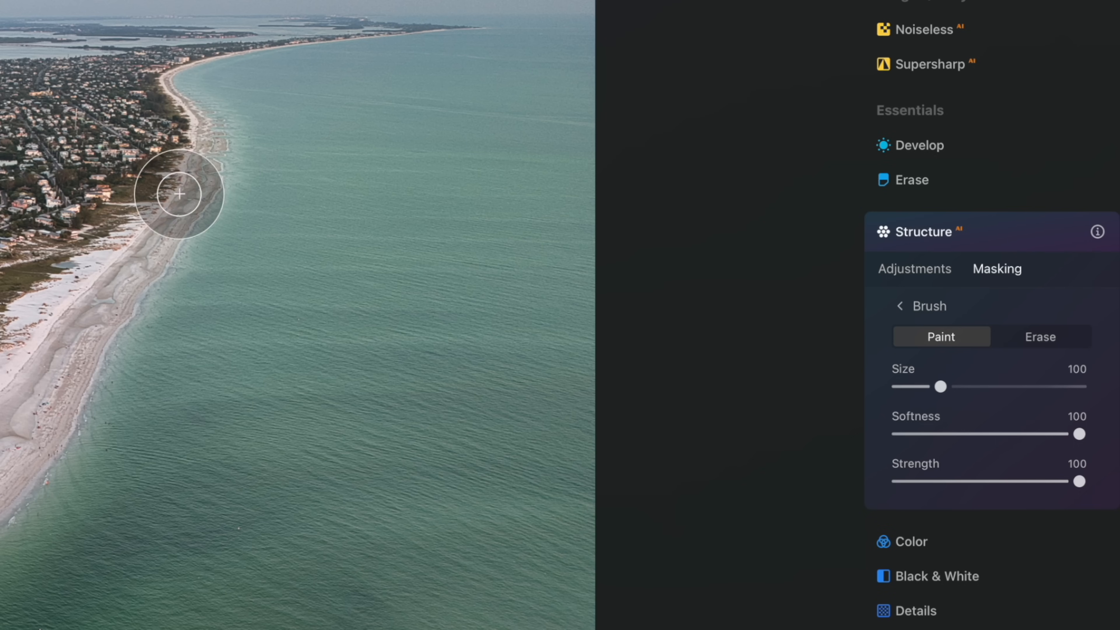
left_click_drag(970, 387, 1000, 386)
mouse_move(565, 205)
left_mouse_down()
mouse_move(411, 283)
mouse_move(375, 282)
mouse_move(395, 320)
mouse_move(475, 365)
mouse_move(555, 305)
mouse_move(613, 220)
mouse_move(525, 290)
mouse_move(493, 225)
mouse_move(475, 255)
mouse_move(357, 275)
mouse_move(453, 372)
mouse_move(577, 283)
mouse_move(615, 232)
mouse_move(550, 240)
mouse_move(591, 236)
left_mouse_up()
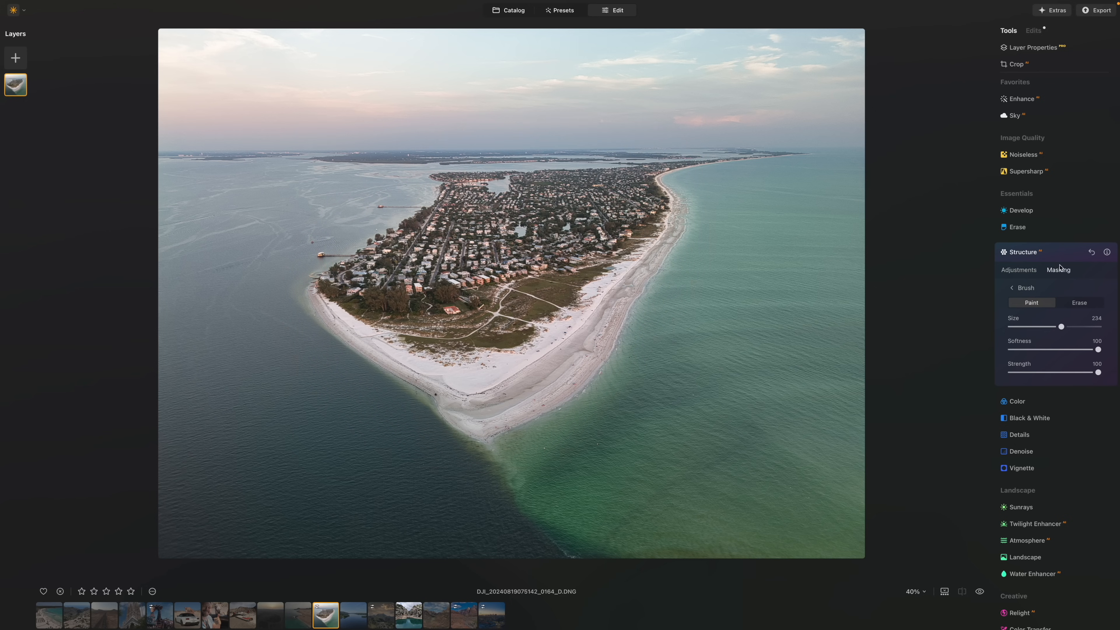
left_click(1018, 269)
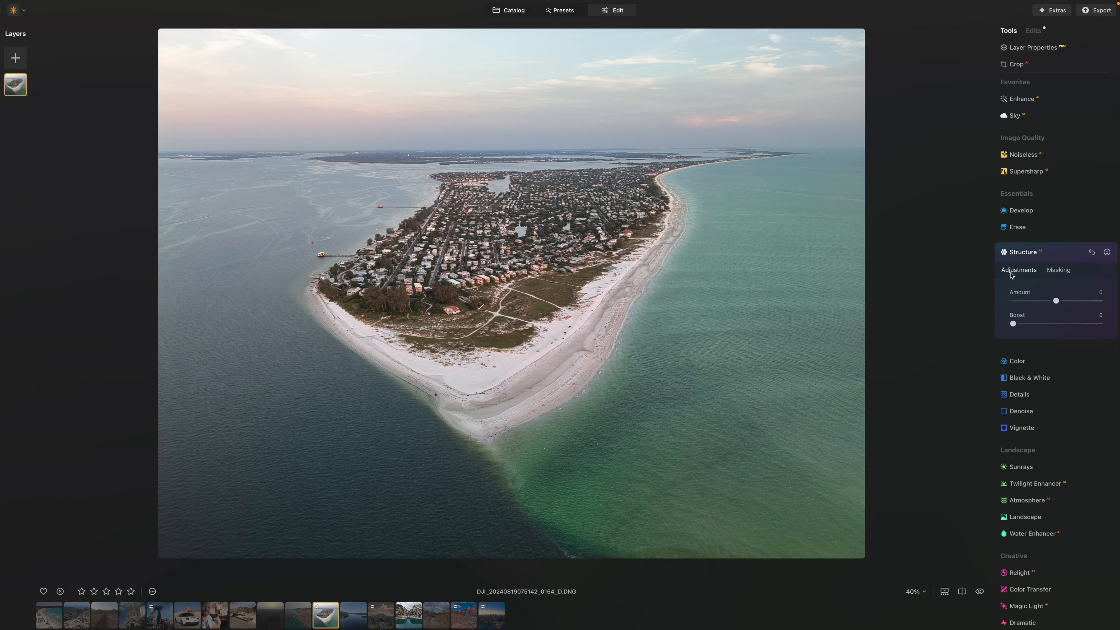
left_click_drag(1057, 301, 1076, 302)
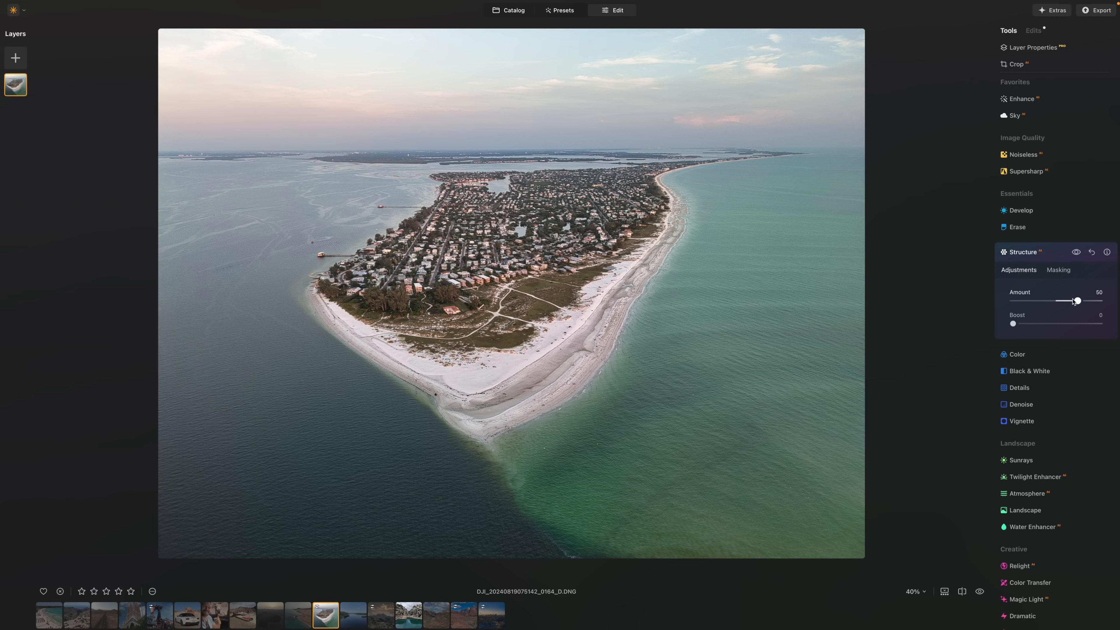
Step: Brush a mask over the island for another Enhance pass and raise its Accent past 39
left_click(1054, 99)
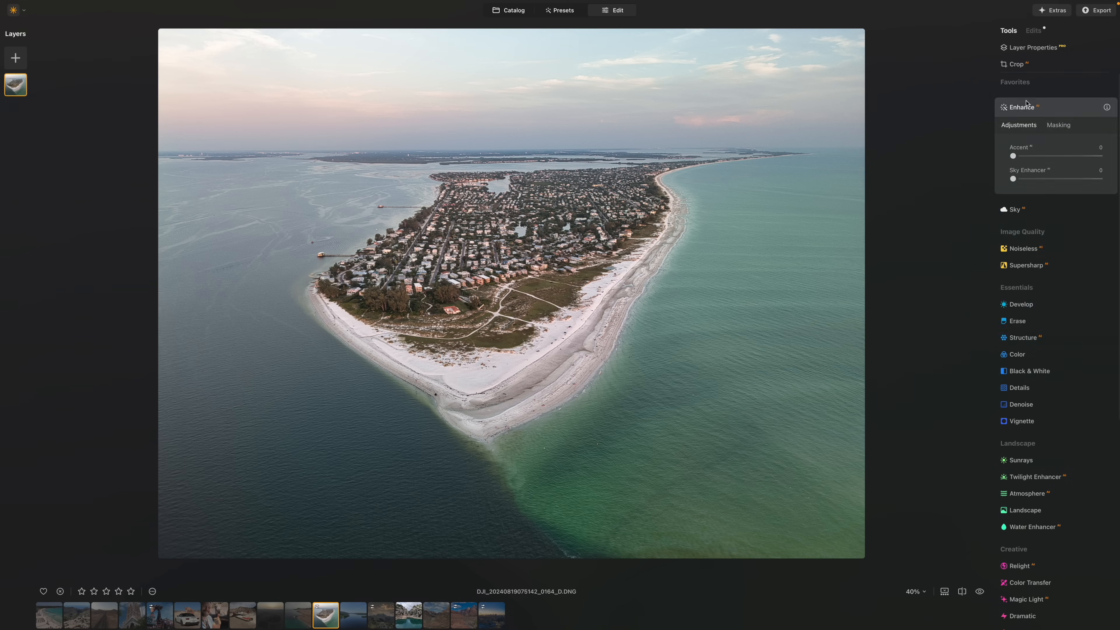
left_click(1056, 125)
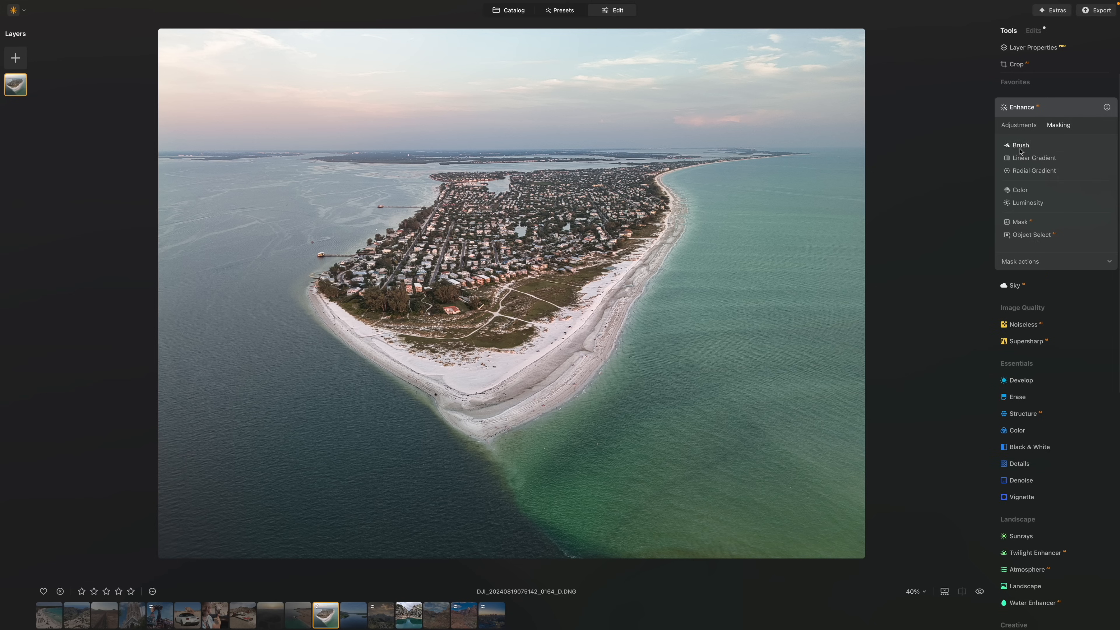
left_click(1032, 167)
mouse_move(533, 183)
left_mouse_down()
mouse_move(605, 185)
mouse_move(428, 223)
left_mouse_up()
left_click(1031, 124)
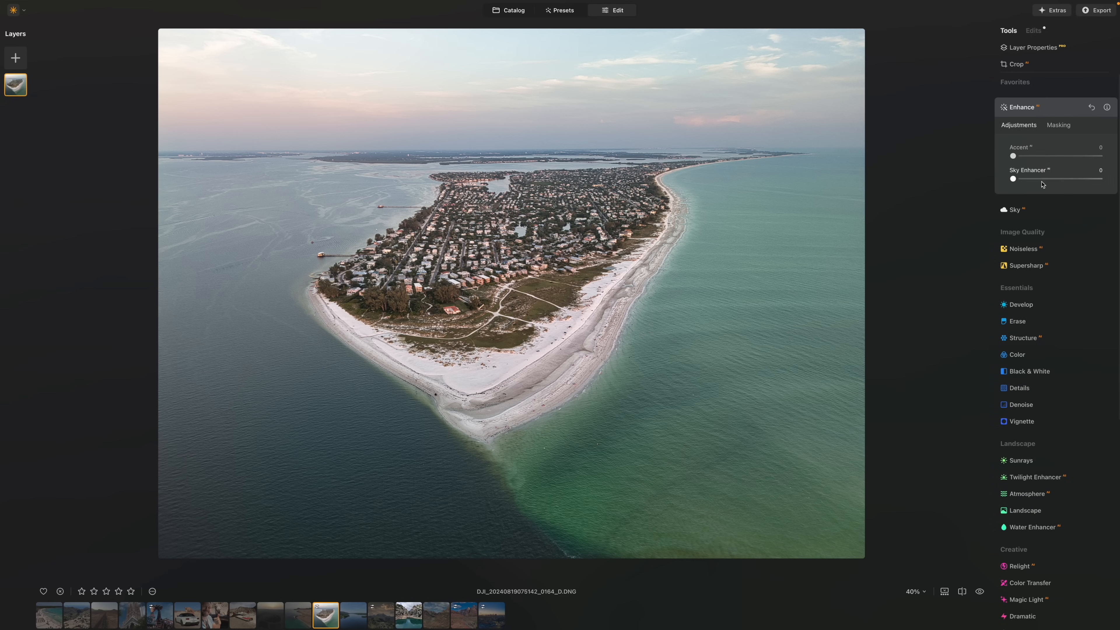
left_click_drag(1011, 155, 1048, 157)
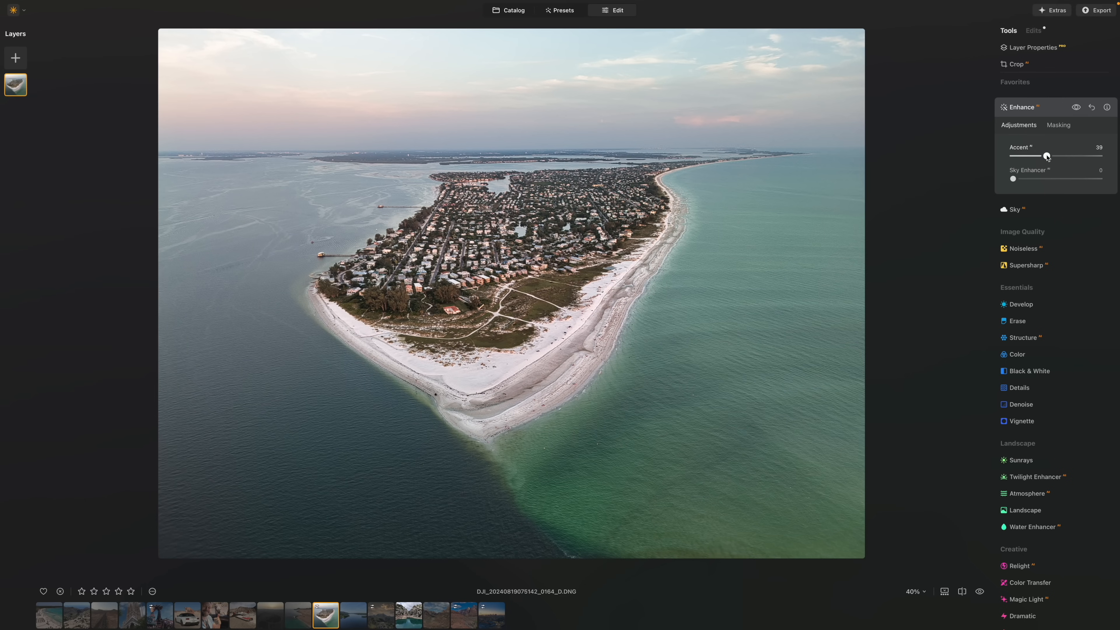
left_click_drag(1048, 158, 1054, 156)
Step: Recolor the sea with Water Enhancer: Amount 58, Blue 56, Green 51, Original Color 7 and Brightness 29
scroll(1015, 150, "down", 5)
left_click(1023, 234)
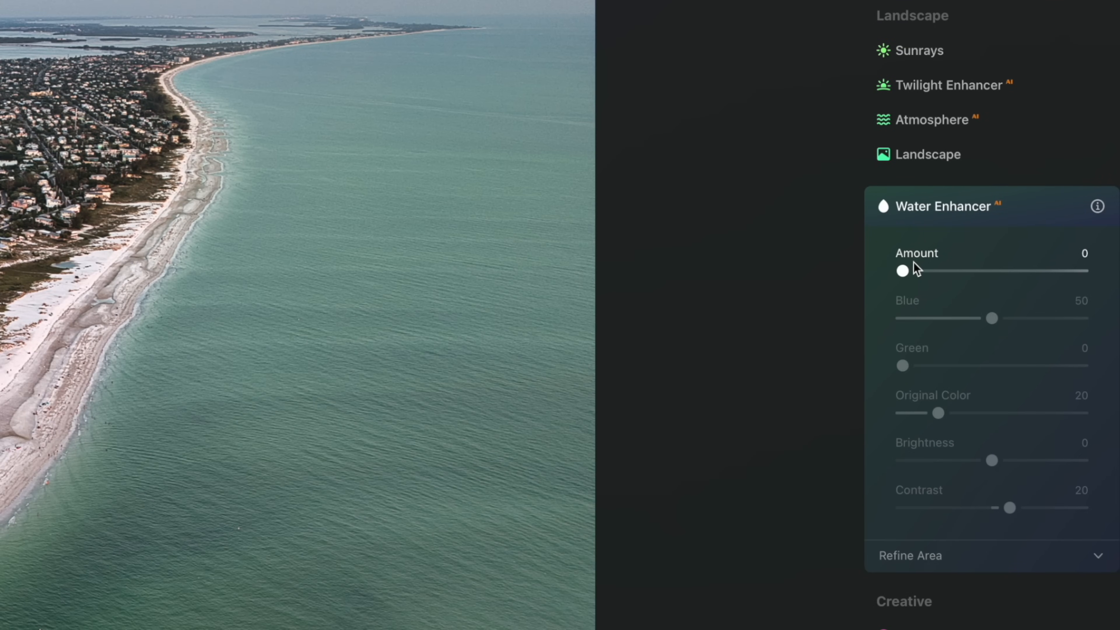
left_click_drag(912, 274, 939, 272)
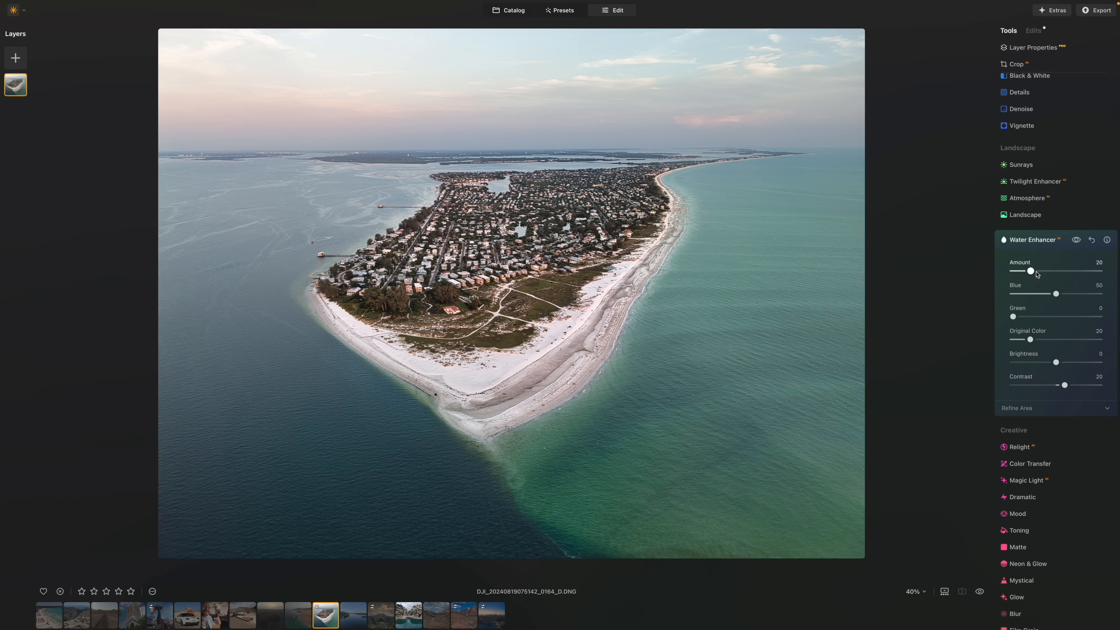
left_click_drag(1037, 273, 1056, 274)
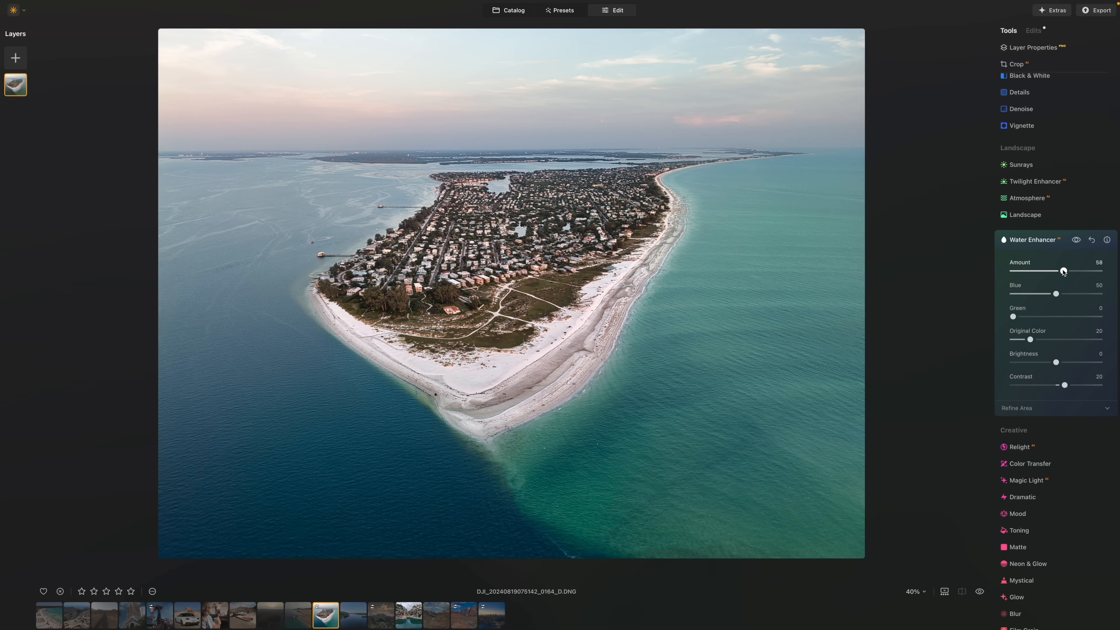
mouse_move(1056, 296)
left_mouse_down()
mouse_move(1041, 297)
mouse_move(1083, 297)
mouse_move(1014, 297)
mouse_move(1088, 295)
mouse_move(1061, 295)
mouse_move(1057, 317)
left_mouse_up()
left_click_drag(1057, 363, 1019, 339)
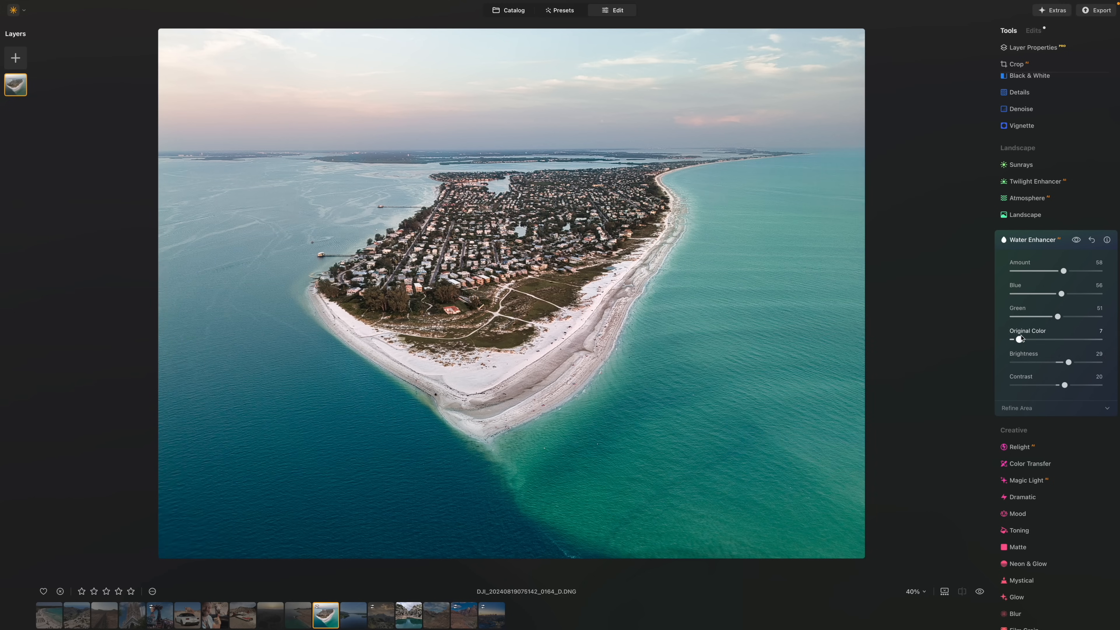
Step: Compare the fully edited island photo with its original by toggling the before view
key("backslash")
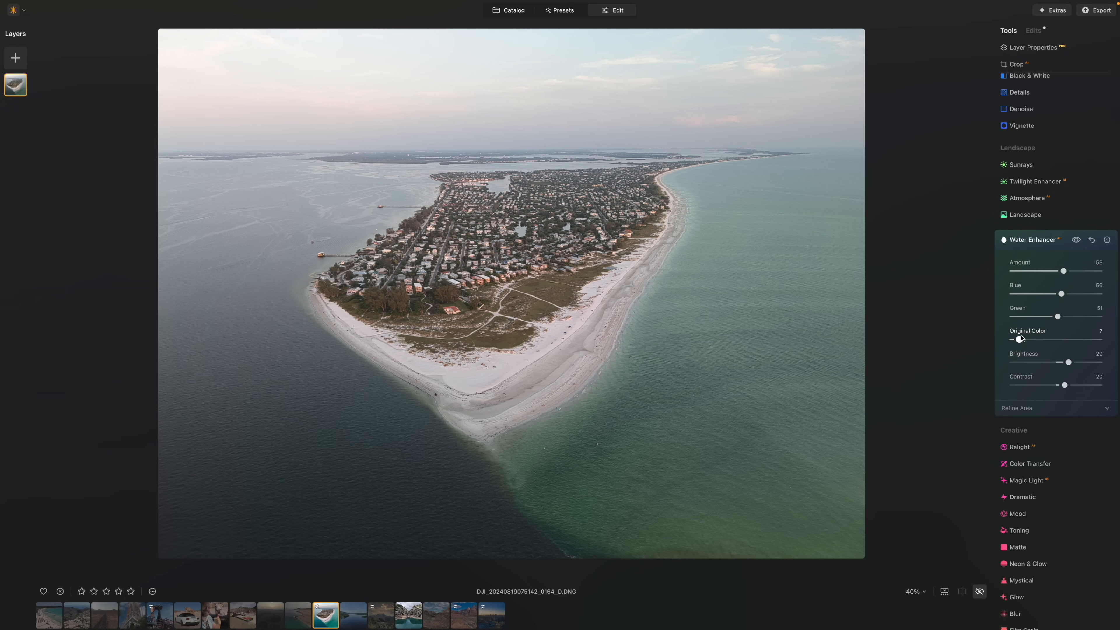
key("backslash")
key("backslash")
key("backslash")
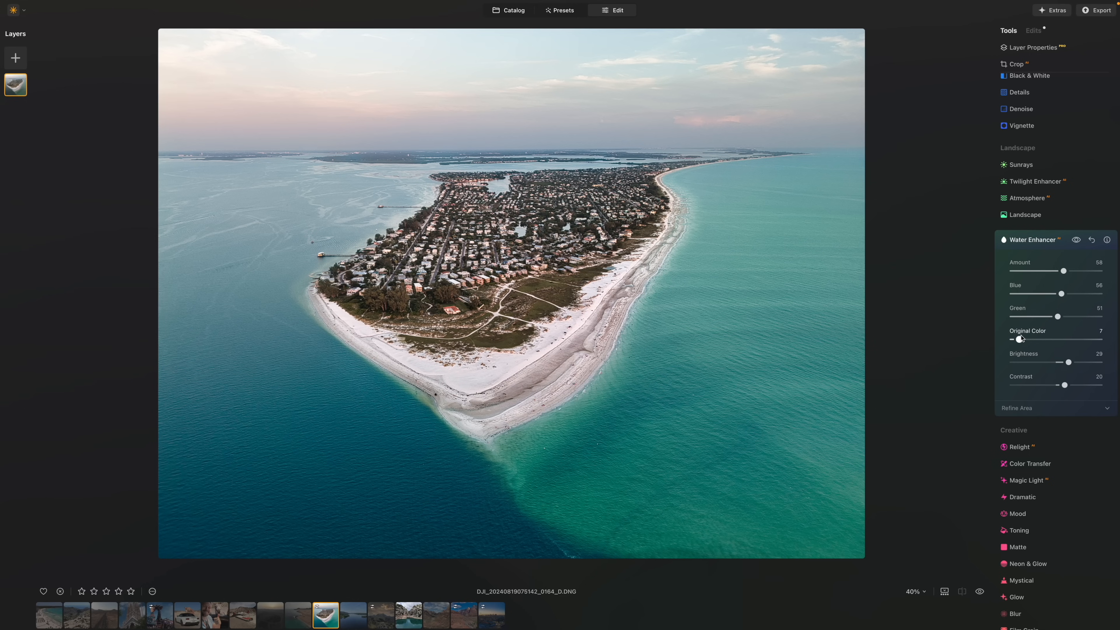
Step: Replace the island photo's sky using Sky AI, trying Blue Sky 4 and Bright Blue Sky 3 among others and settling on Bright Blue Sky 2
scroll(1021, 264, "up", 5)
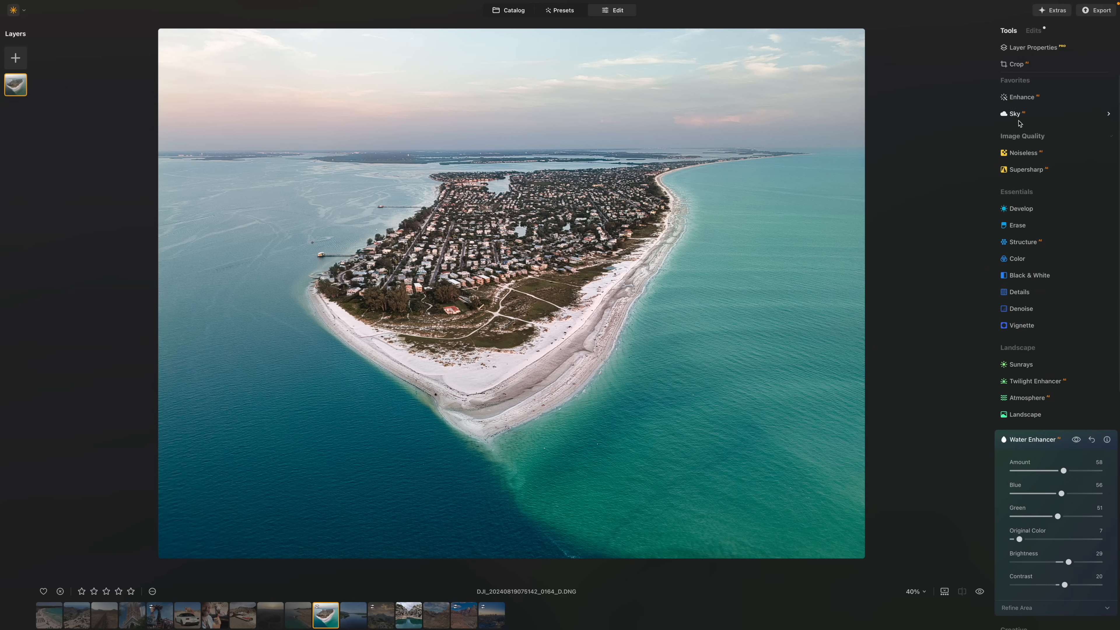
left_click(1016, 114)
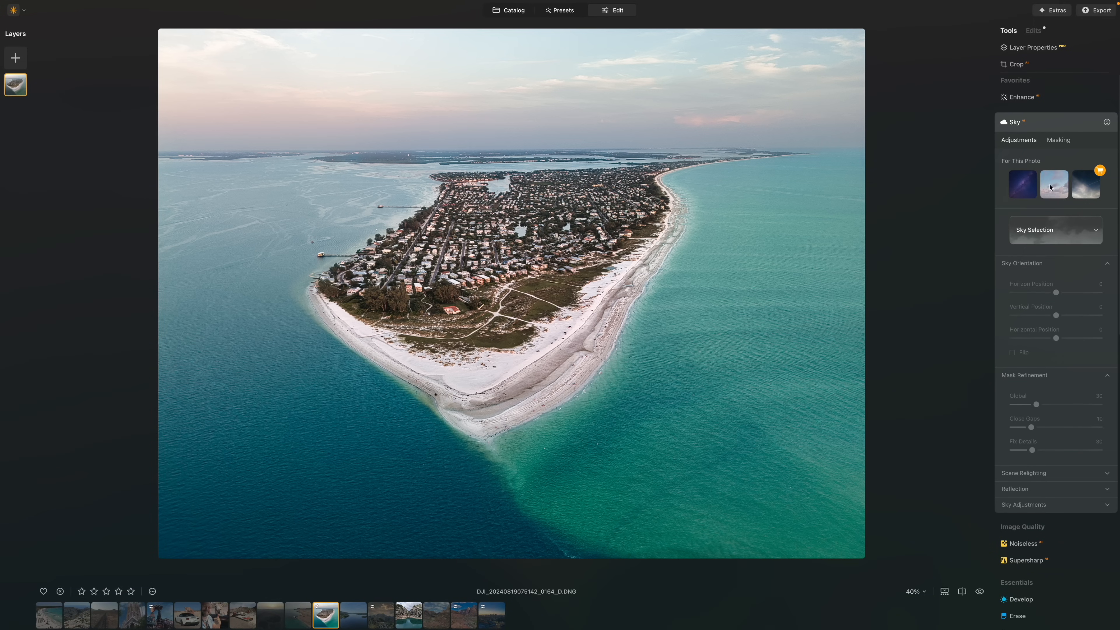
left_click(1030, 241)
scroll(1039, 300, "up", 5)
left_click(1023, 285)
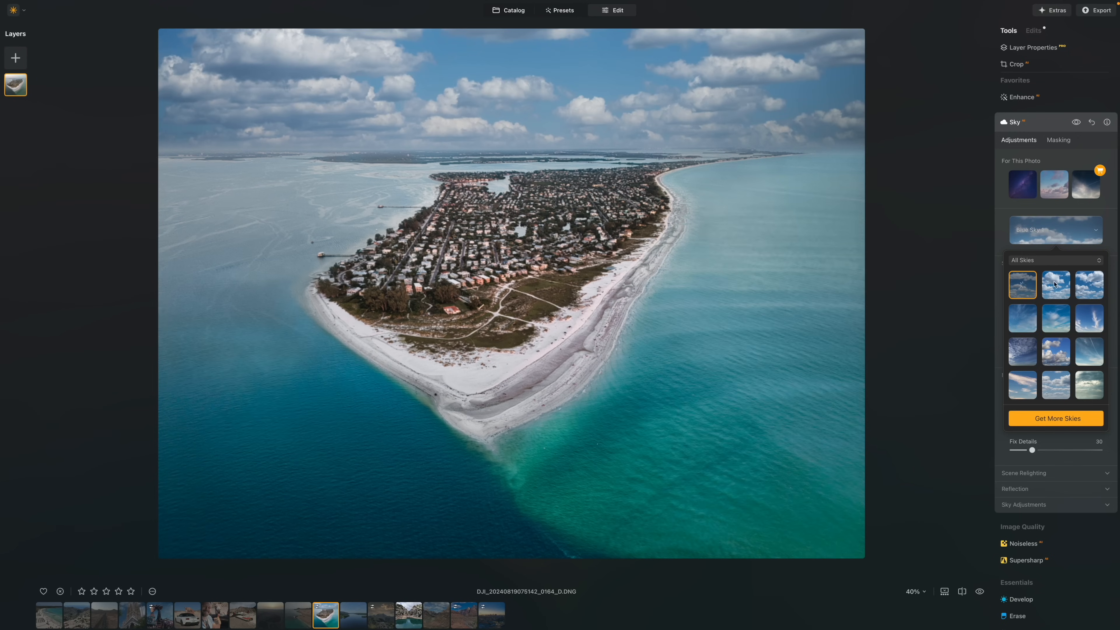
left_click(1057, 311)
left_click(1020, 342)
left_click(1024, 317)
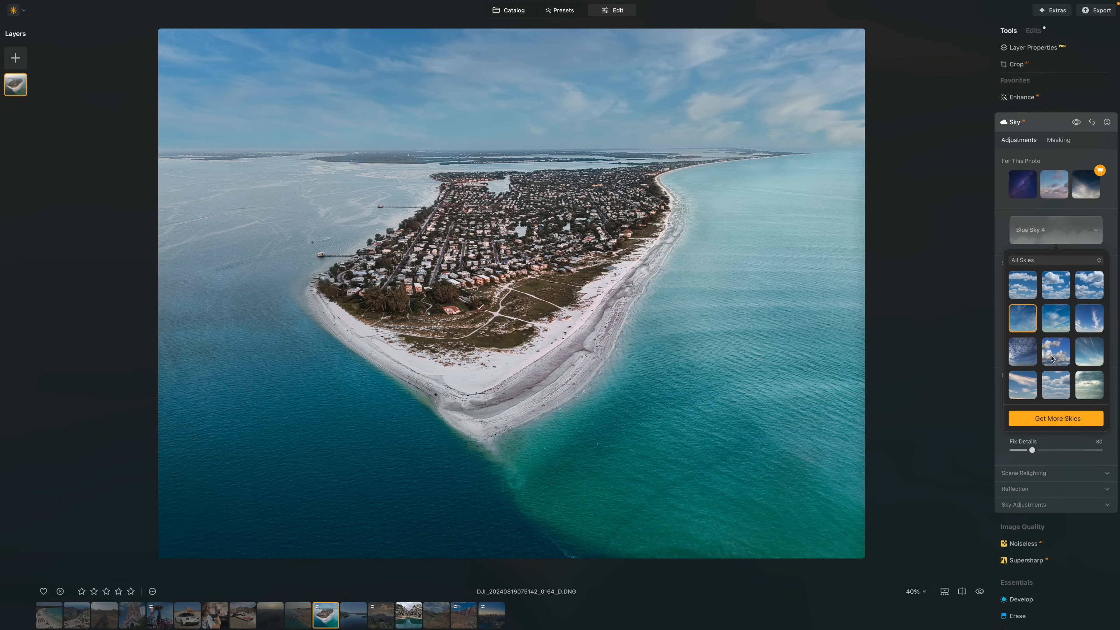
left_click(1049, 356)
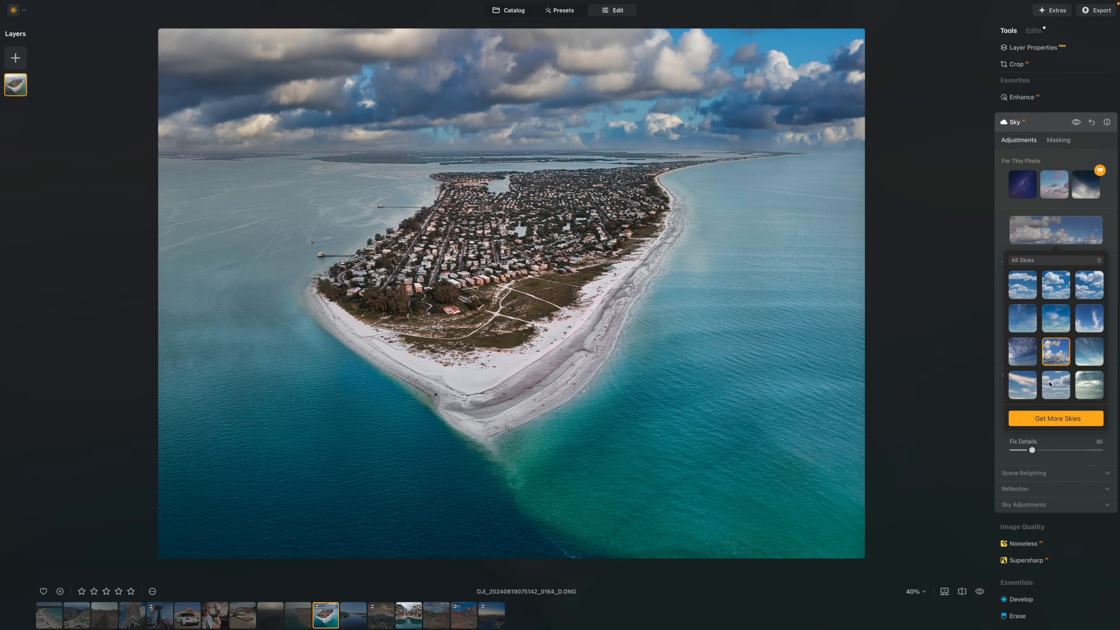
left_click(1054, 384)
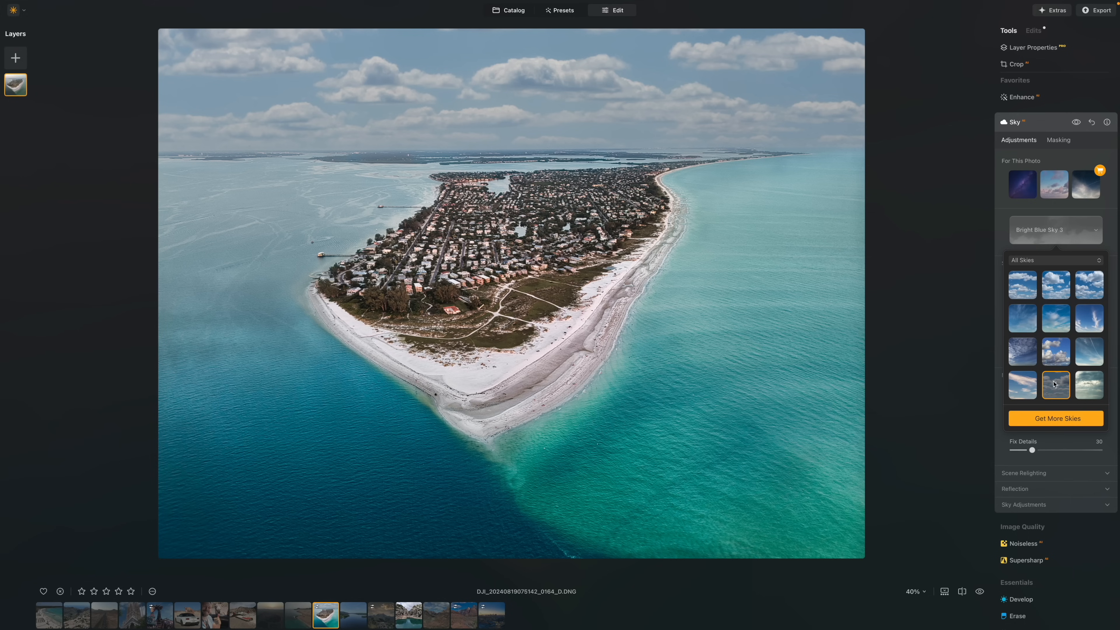
left_click(1032, 387)
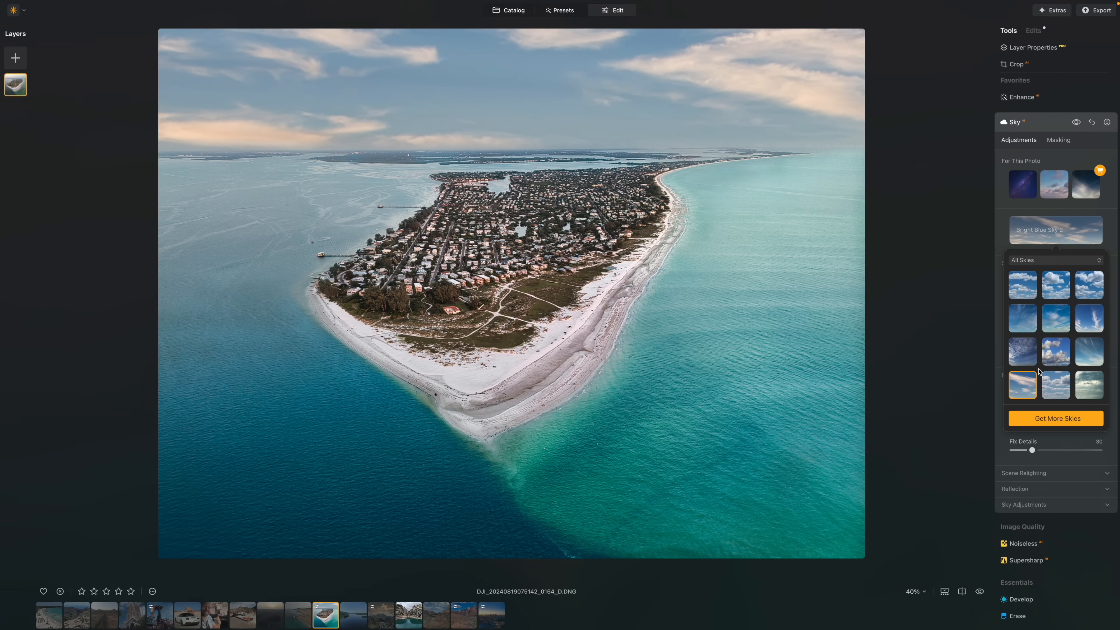
Step: Try Bright Blue Sky 1 and two Dramatic Sunset skies on the island photo, and return to Bright Blue Sky 2
scroll(1046, 372, "down", 1)
left_click(1087, 327)
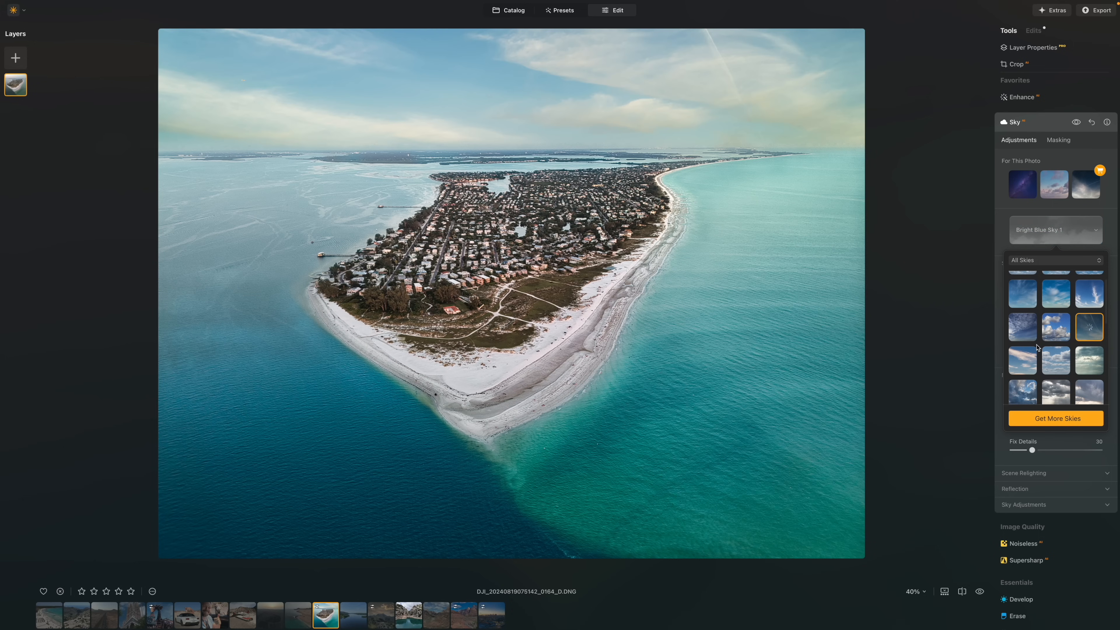
left_click(1023, 360)
scroll(1040, 361, "down", 1)
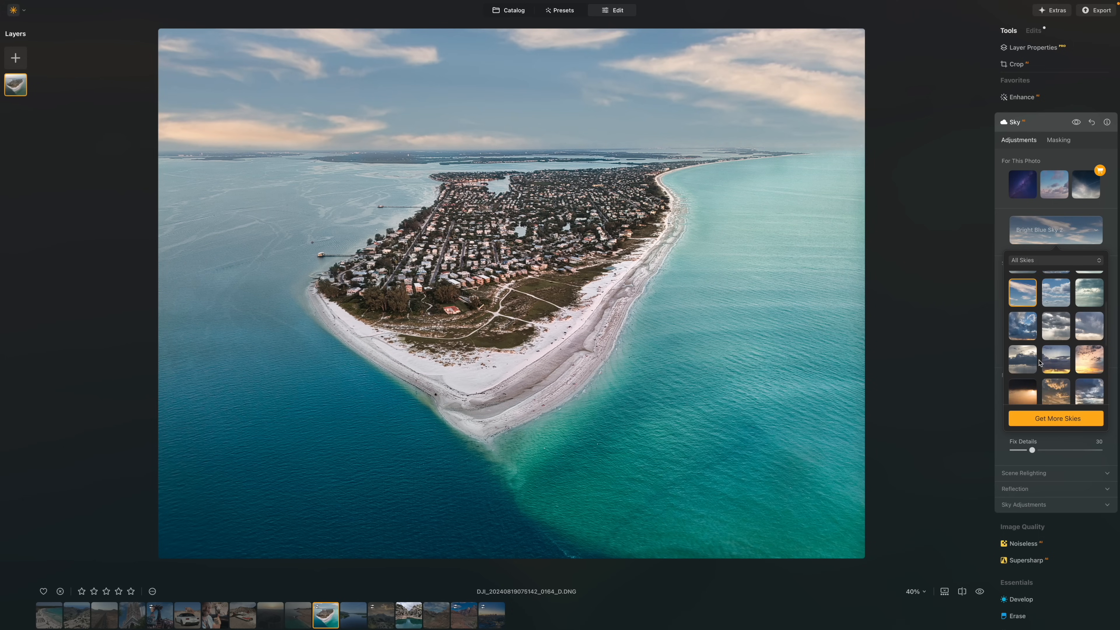
left_click(1026, 383)
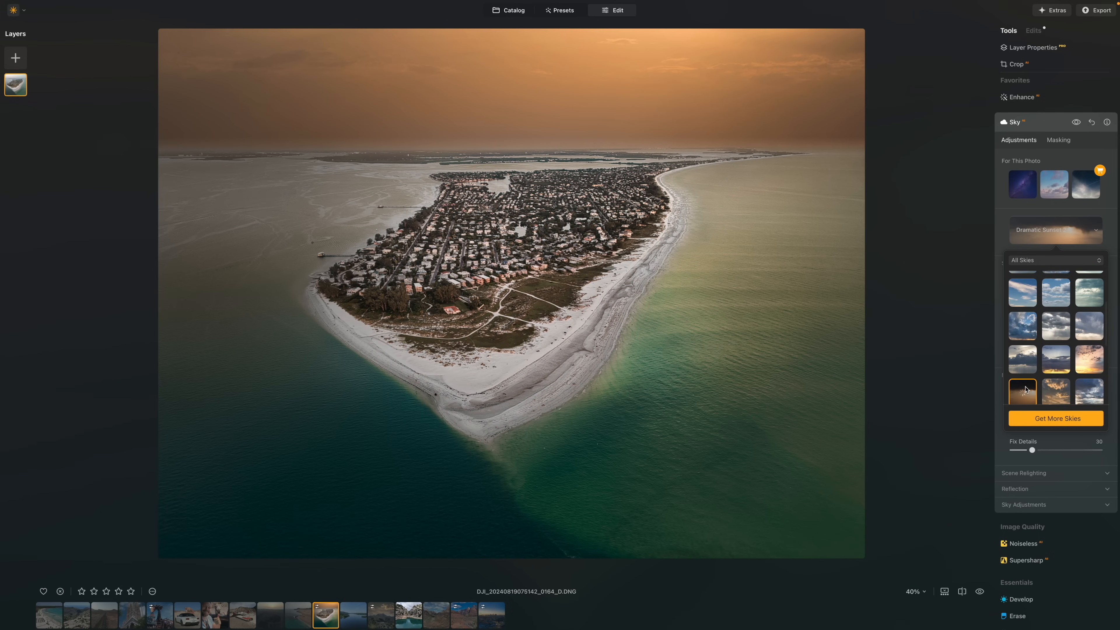
left_click(1058, 386)
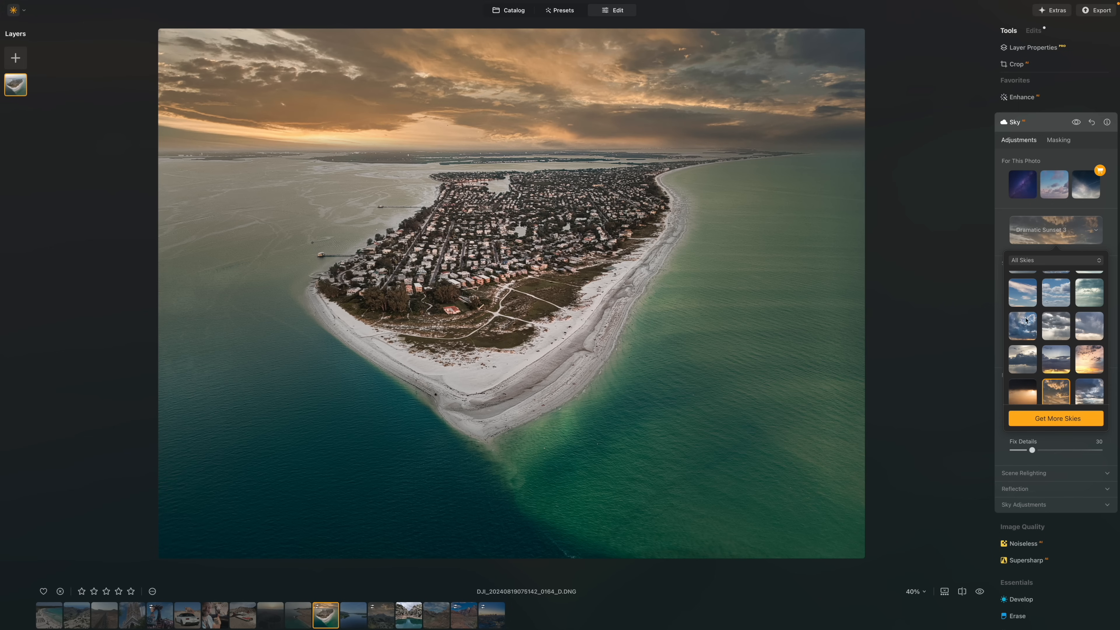
left_click(1024, 300)
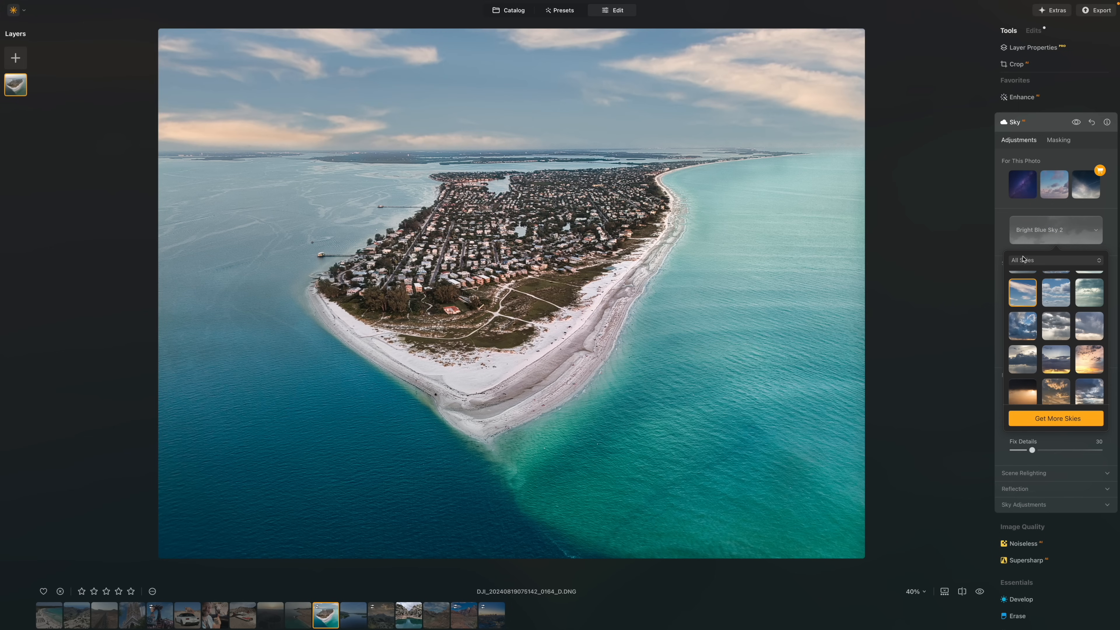
Step: Check the sky category list and compare the edited island photo with its original
left_click(1019, 260)
left_click(1019, 261)
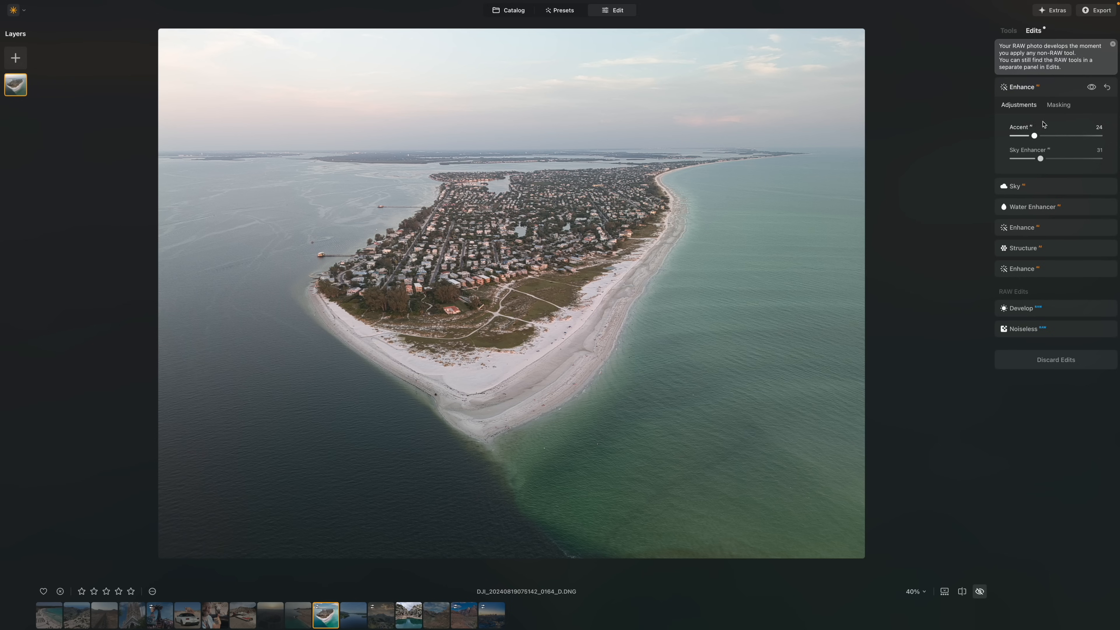
key("backslash")
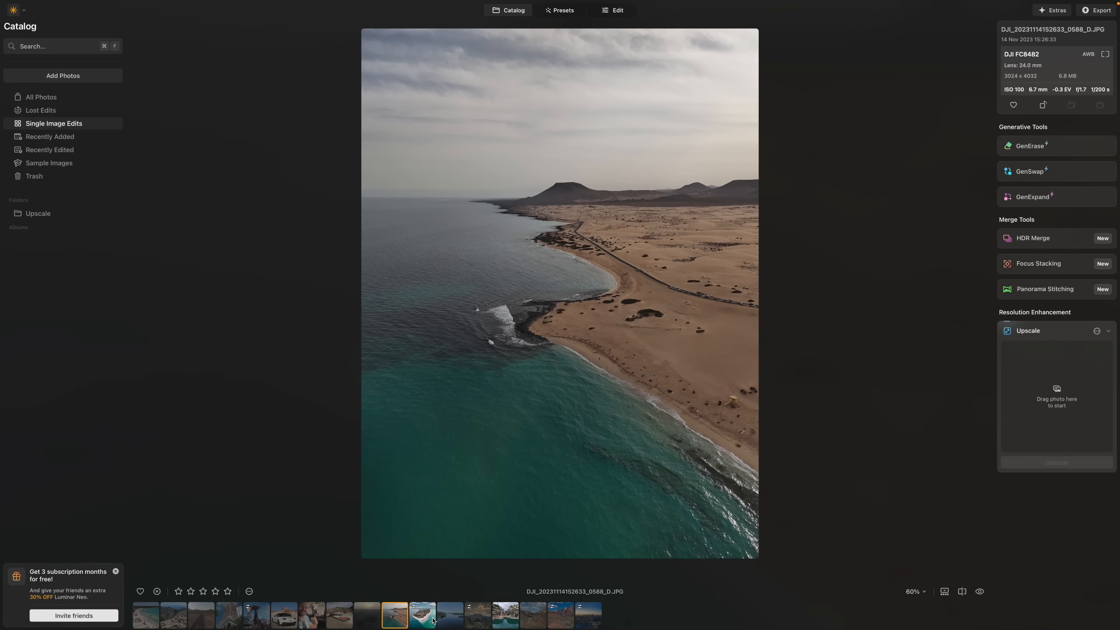
Step: Upscale the desert coastline photo by 2x from the catalog
left_click_drag(395, 617, 1067, 396)
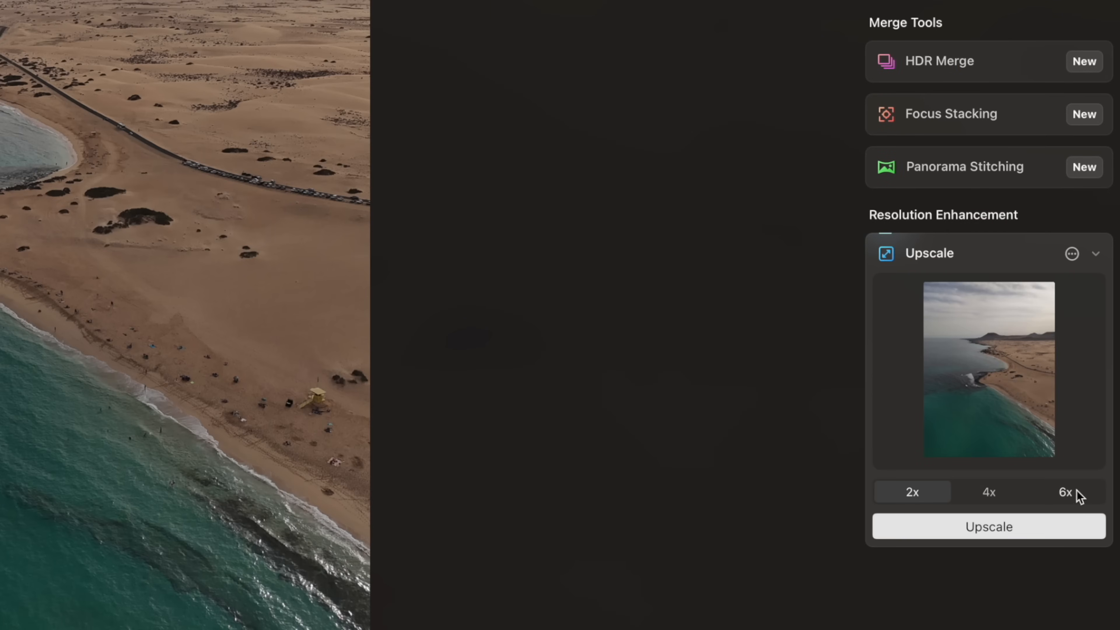
left_click(1015, 527)
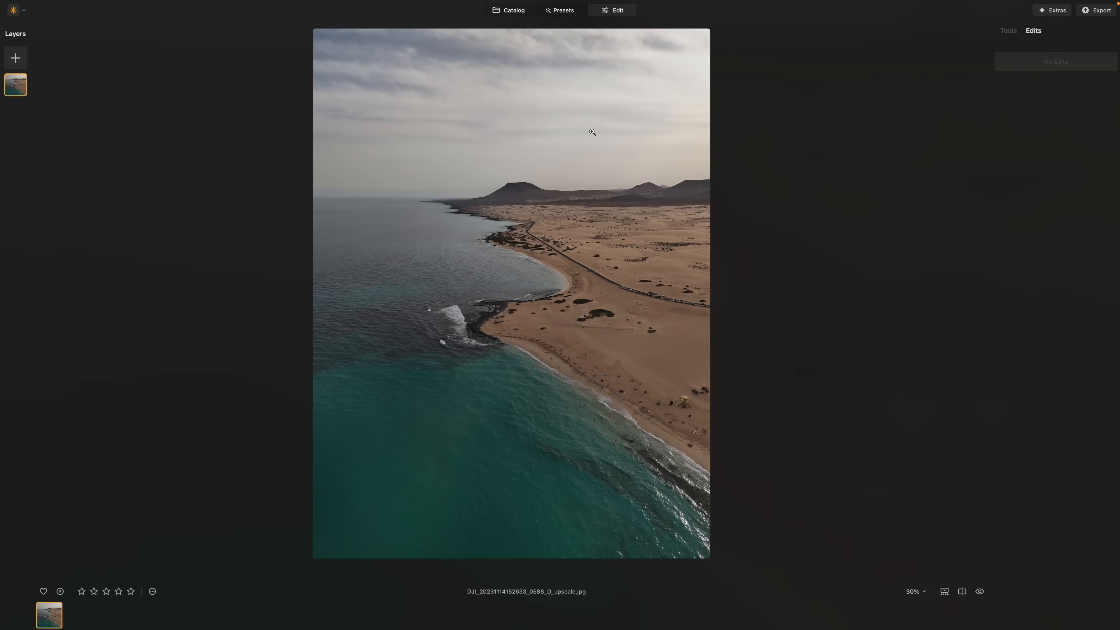
Step: Develop the upscaled coastline photo with Exposure -0.07, Highlights -45 and Shadows 29, and adjust its color
left_click(1009, 31)
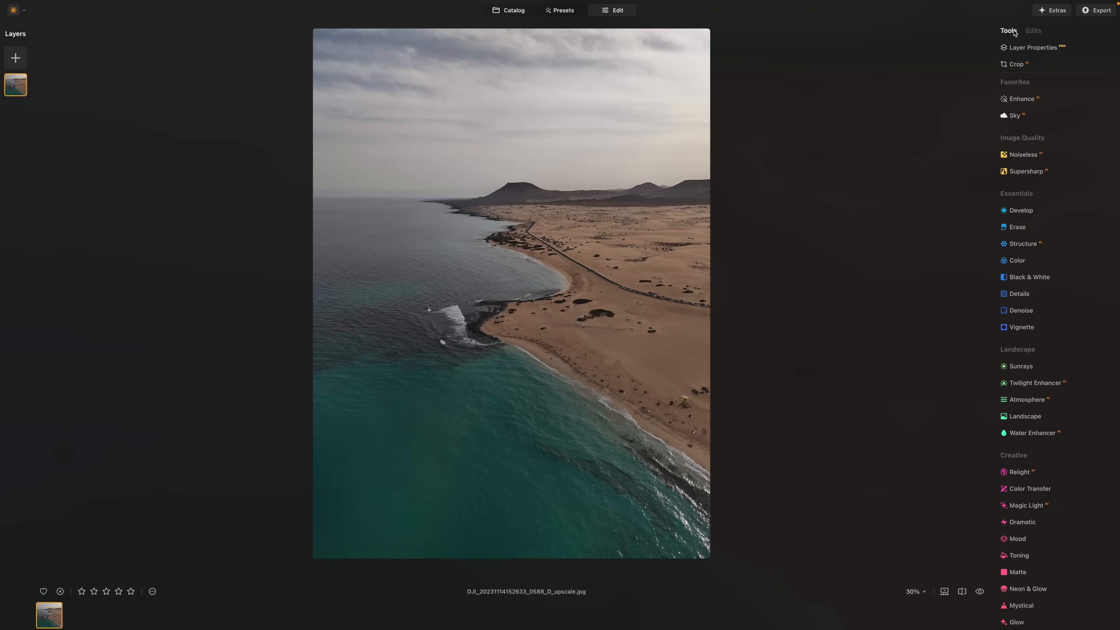
left_click(1023, 212)
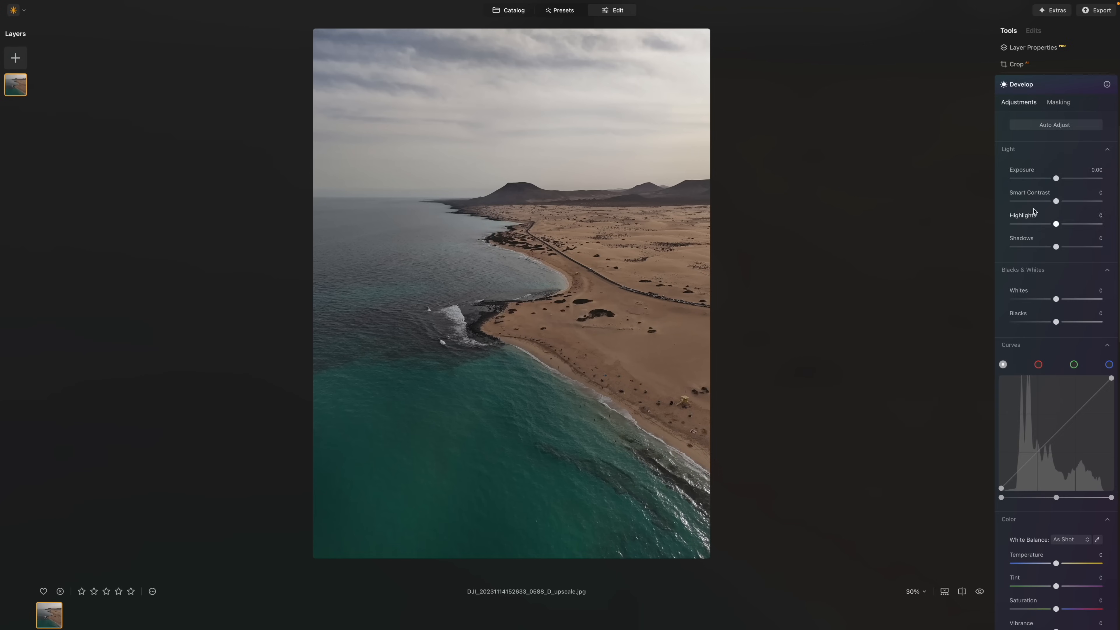
mouse_move(1056, 180)
left_mouse_down()
mouse_move(1070, 179)
mouse_move(1055, 177)
left_mouse_up()
left_click_drag(1056, 222, 1068, 246)
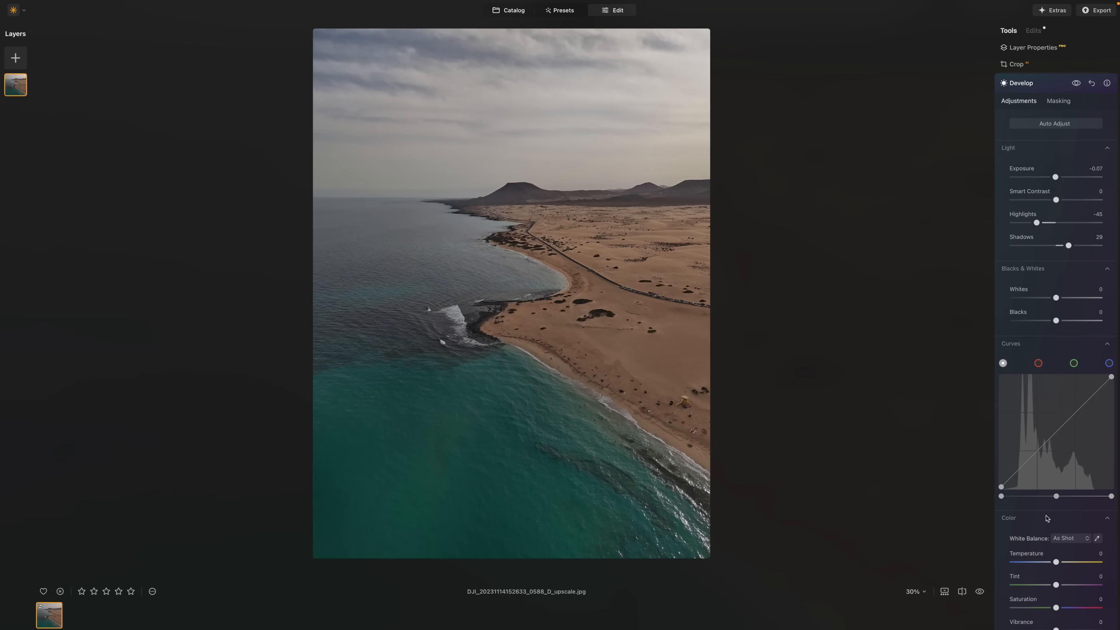
scroll(1058, 564, "down", 2)
left_click_drag(1057, 563, 1081, 565)
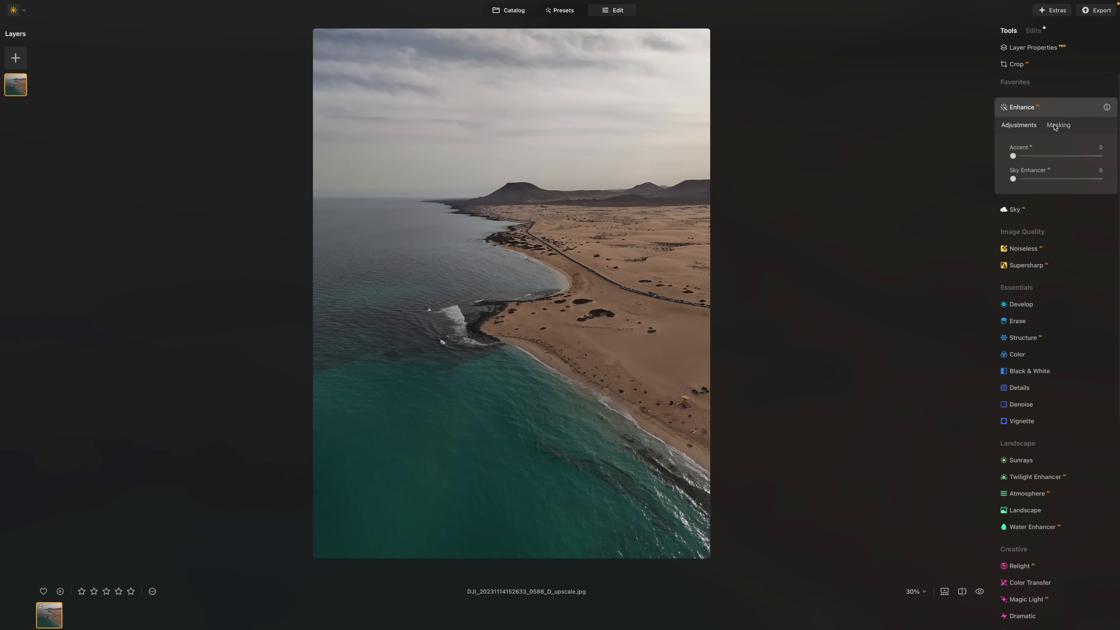
Step: Paint an Enhance mask over the sandy land and mountains with a size 100 brush, and return to the Enhance adjustments
left_click(1055, 126)
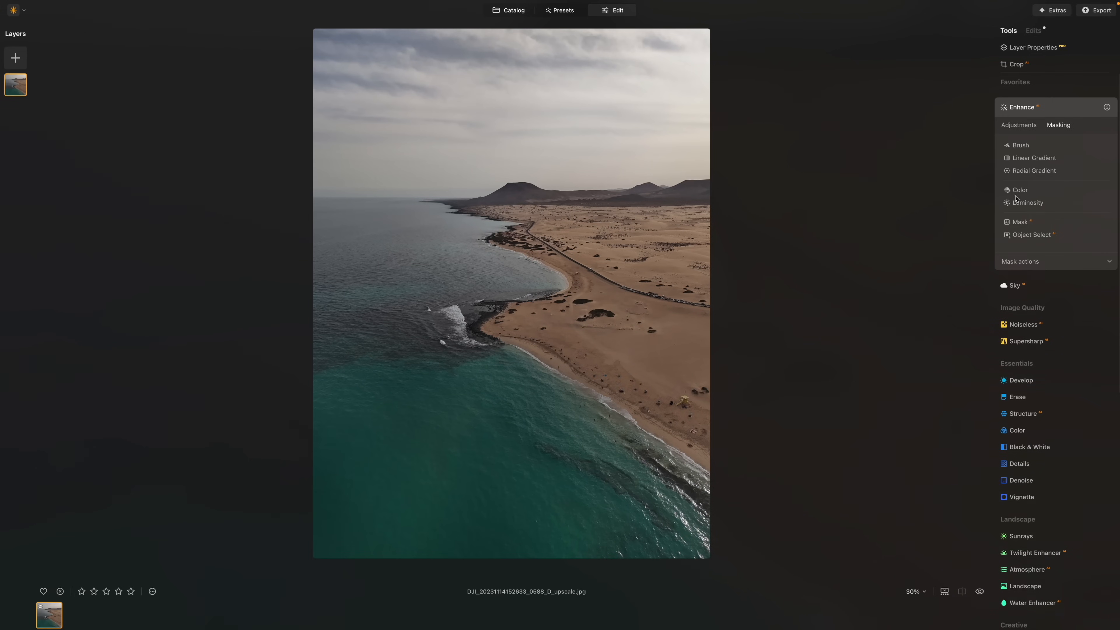
left_click(1024, 143)
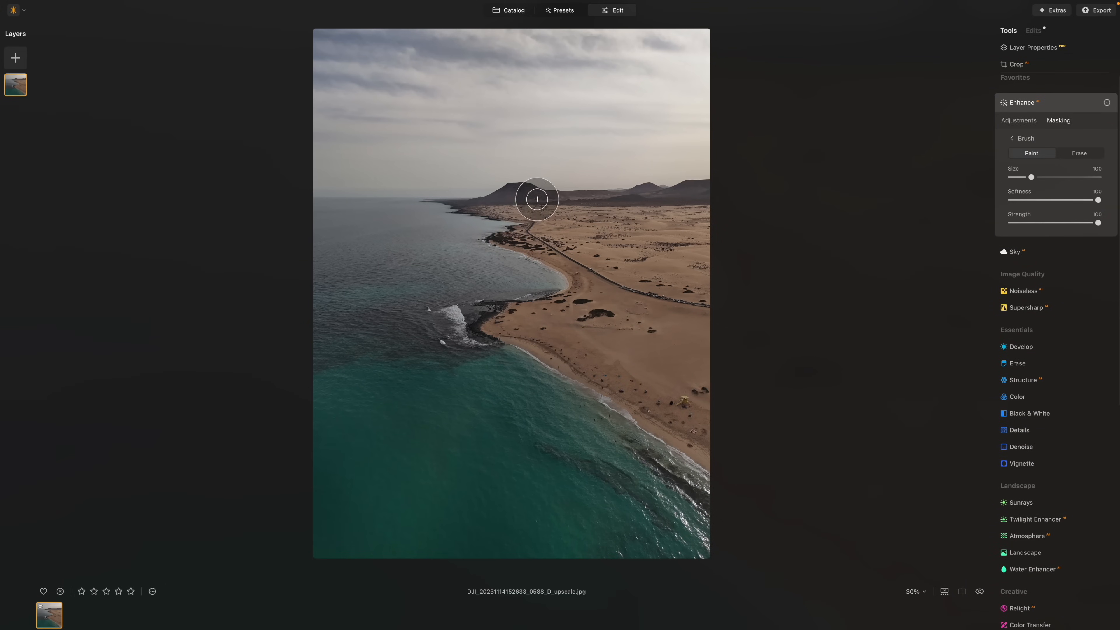
left_click_drag(545, 210, 697, 223)
mouse_move(534, 233)
left_mouse_down()
mouse_move(697, 294)
mouse_move(683, 261)
mouse_move(700, 233)
mouse_move(671, 229)
mouse_move(592, 295)
mouse_move(515, 318)
mouse_move(651, 362)
mouse_move(696, 428)
mouse_move(671, 433)
mouse_move(535, 341)
mouse_move(650, 404)
mouse_move(691, 407)
mouse_move(631, 349)
mouse_move(649, 291)
mouse_move(672, 353)
mouse_move(671, 319)
mouse_move(646, 286)
mouse_move(670, 278)
mouse_move(587, 228)
mouse_move(526, 225)
mouse_move(539, 236)
mouse_move(520, 235)
mouse_move(569, 257)
mouse_move(588, 291)
mouse_move(489, 318)
mouse_move(630, 390)
mouse_move(702, 457)
mouse_move(686, 208)
mouse_move(527, 225)
left_mouse_up()
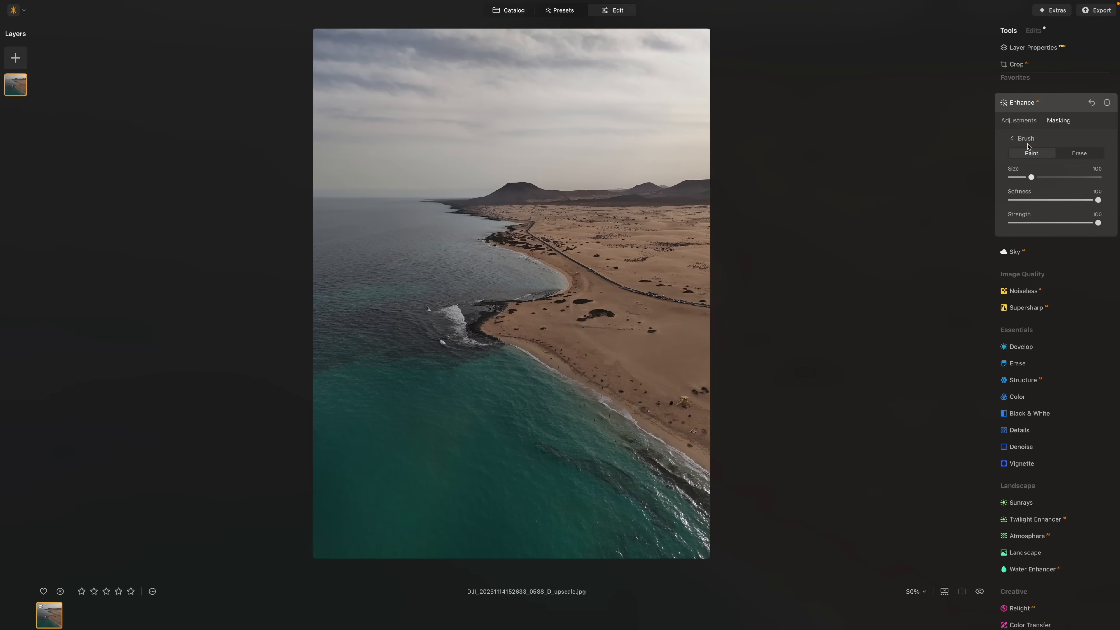
left_click(1020, 121)
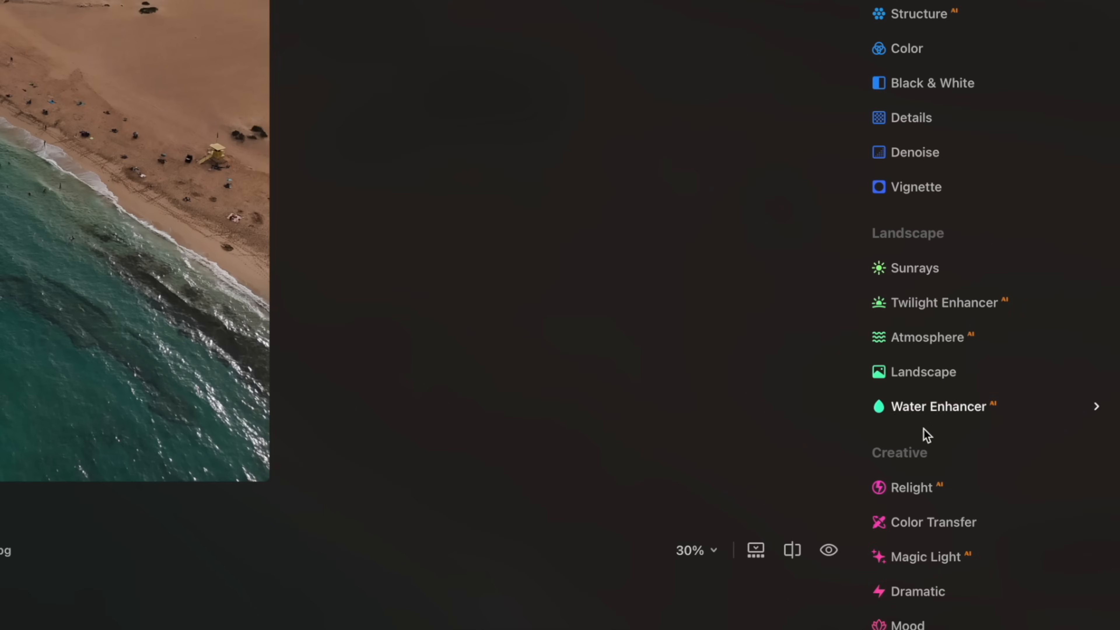
Step: Recolor the sea in the coastline photo with Water Enhancer: Amount 47, Green 33 and Brightness 37
left_click(1026, 526)
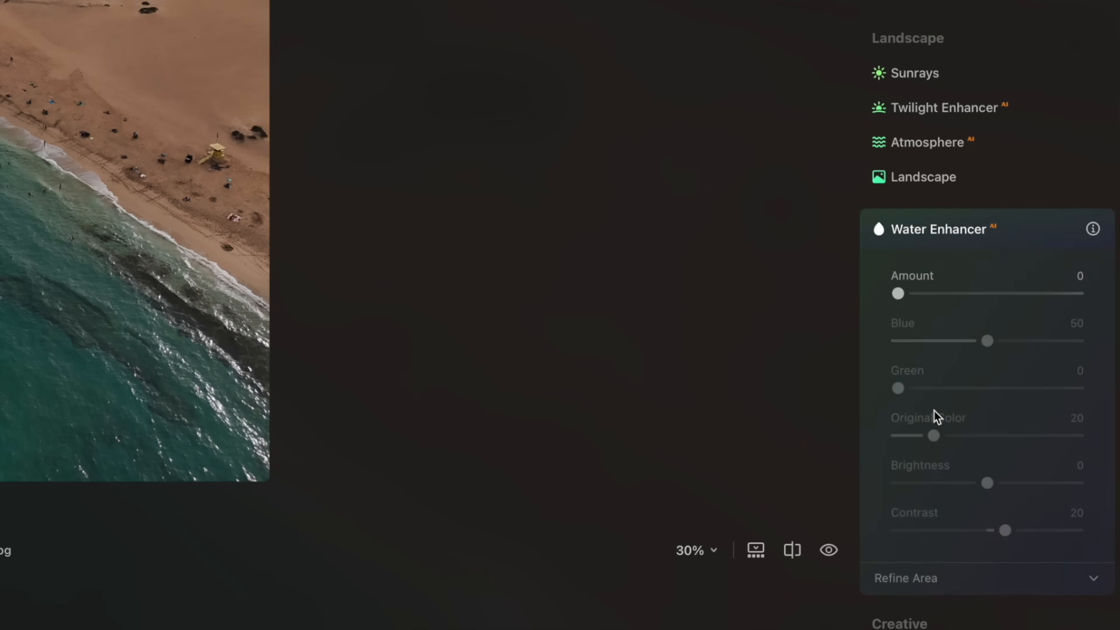
left_click_drag(913, 295, 965, 293)
left_click_drag(900, 388, 938, 389)
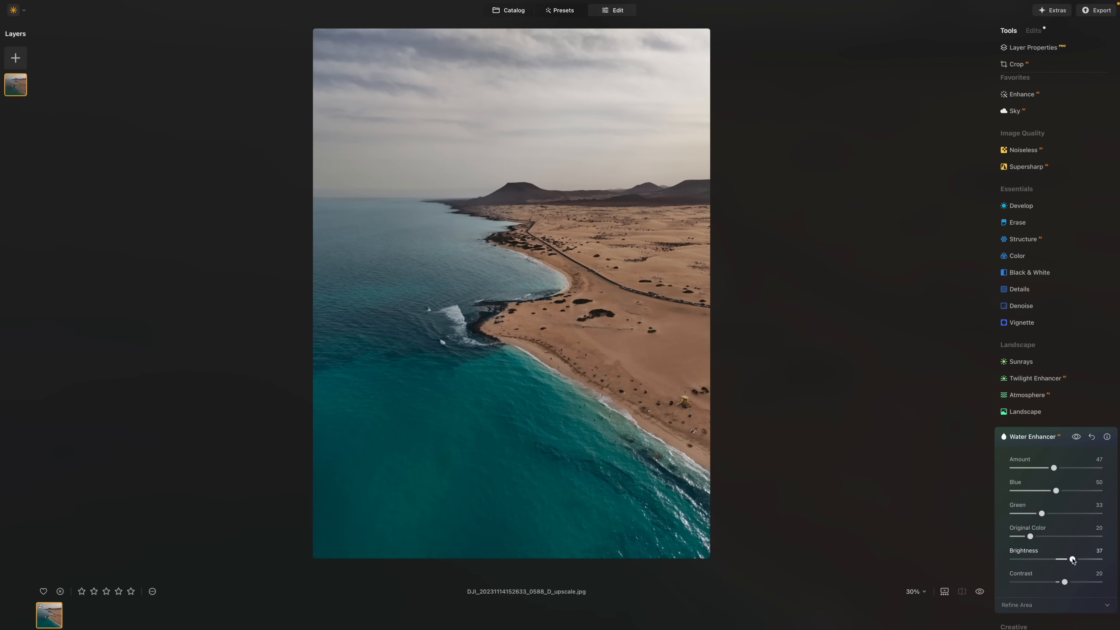
Step: Compare the coastline photo with its original and raise the Water Enhancer Brightness to 42
key("backslash")
key("backslash")
key("backslash")
key("backslash")
key("backslash")
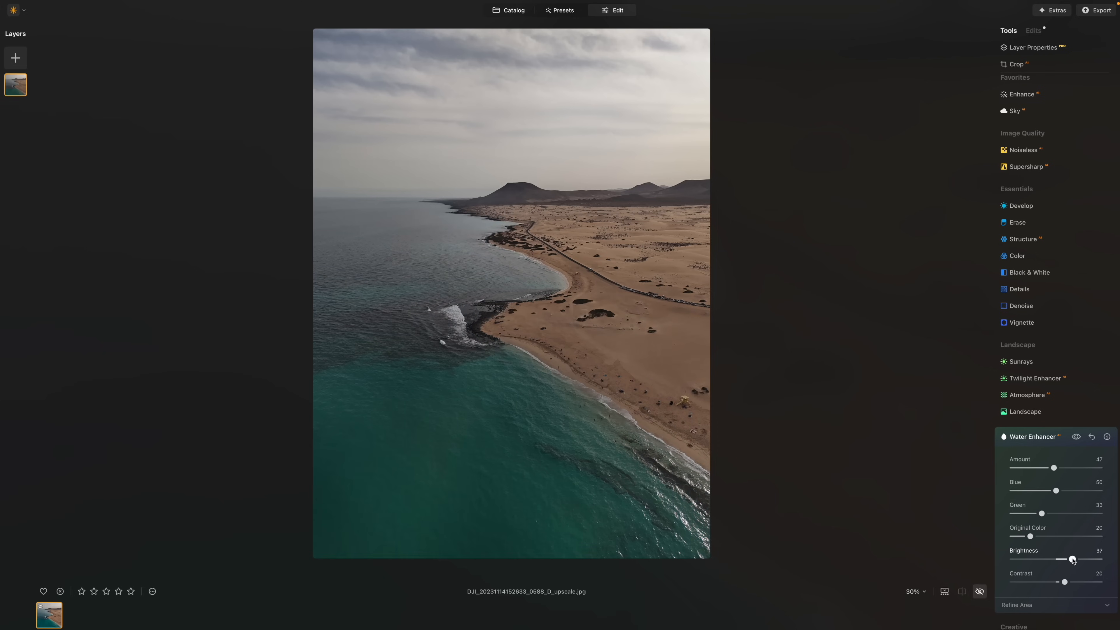
key("backslash")
key("backslash")
key("backslash")
left_click_drag(1073, 560, 1074, 560)
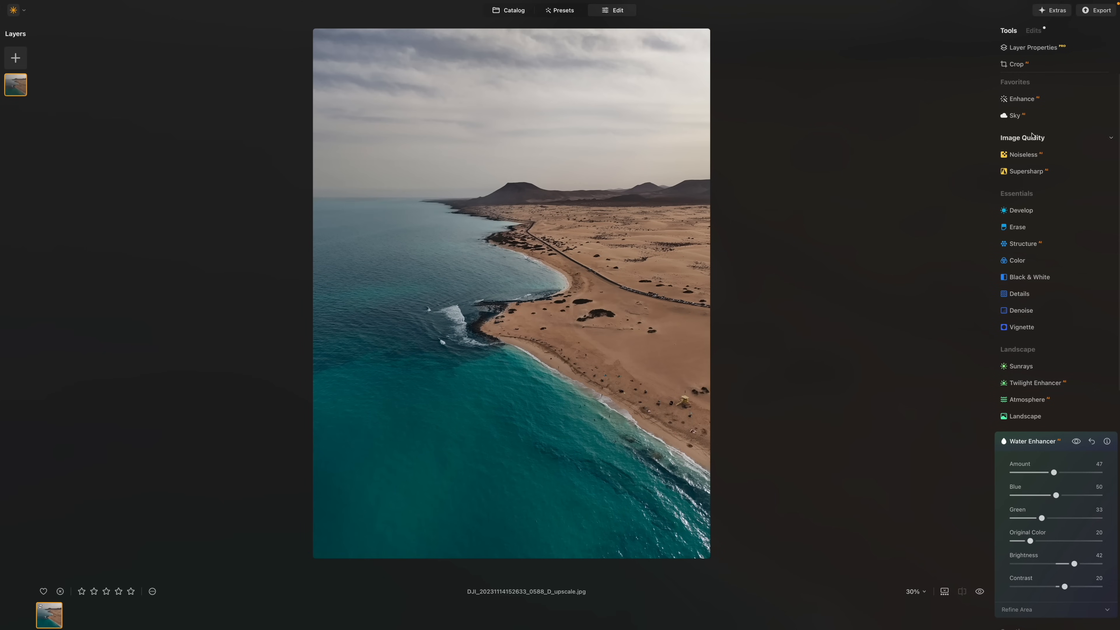
Step: Replace the coastline photo's grey sky with Bright Blue Sky 2
left_click(1030, 116)
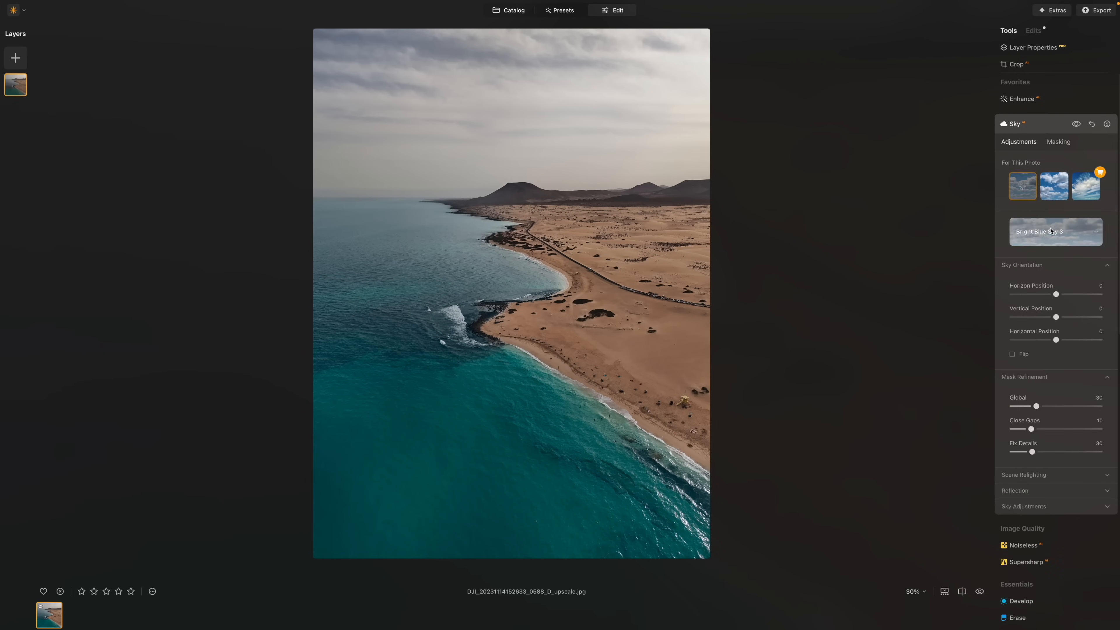
left_click(1051, 232)
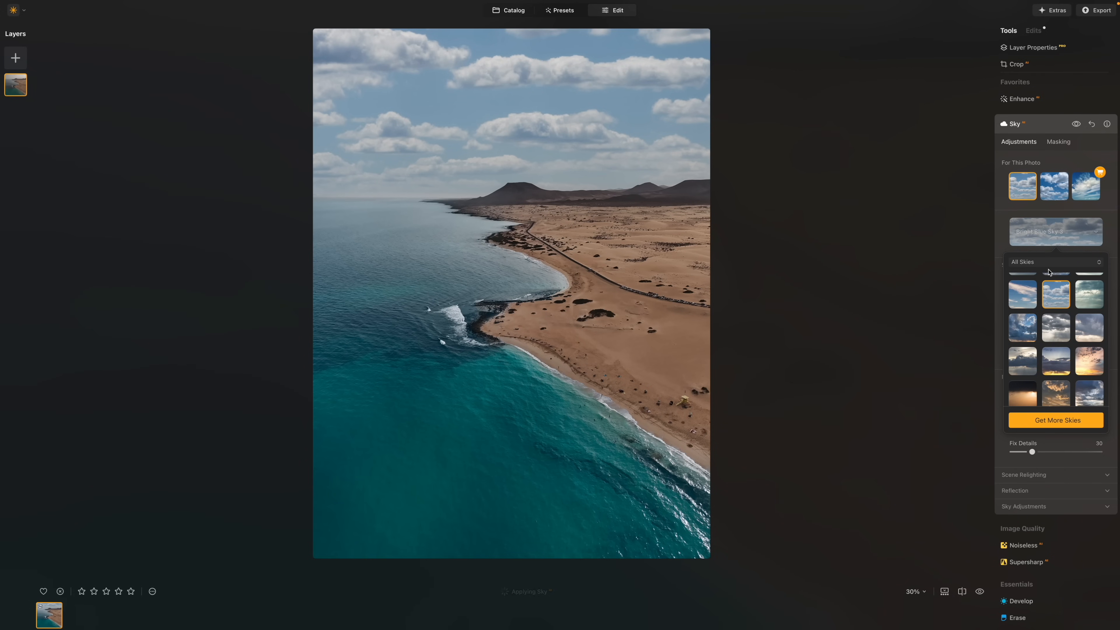
left_click(1031, 301)
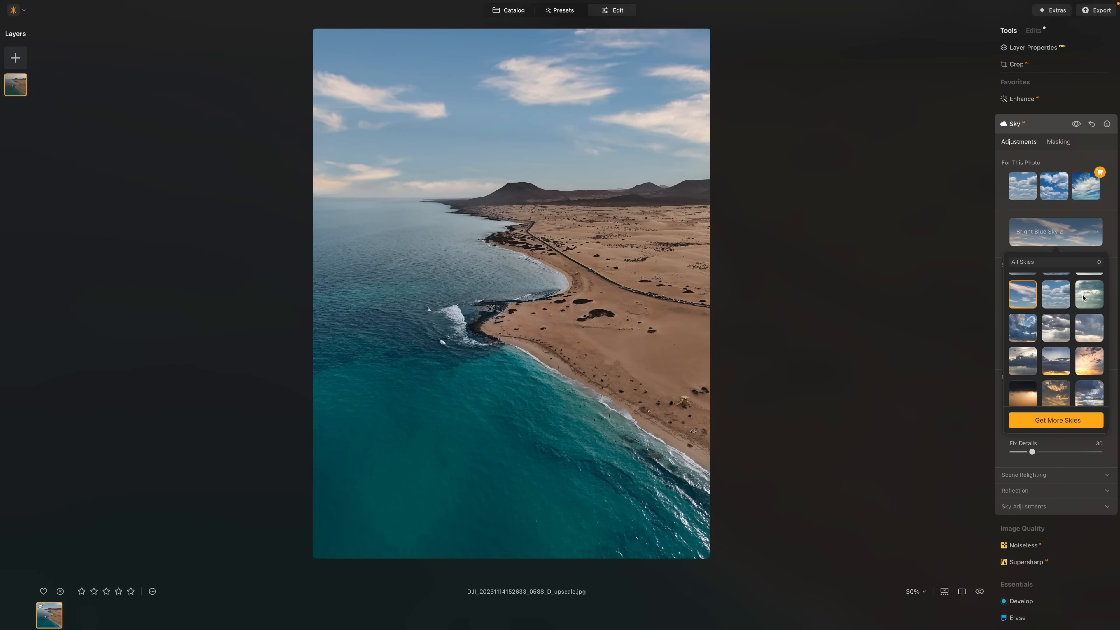
Step: Set the Enhance Accent to 15 on the coastline photo and compare the result with the original
left_click(1021, 99)
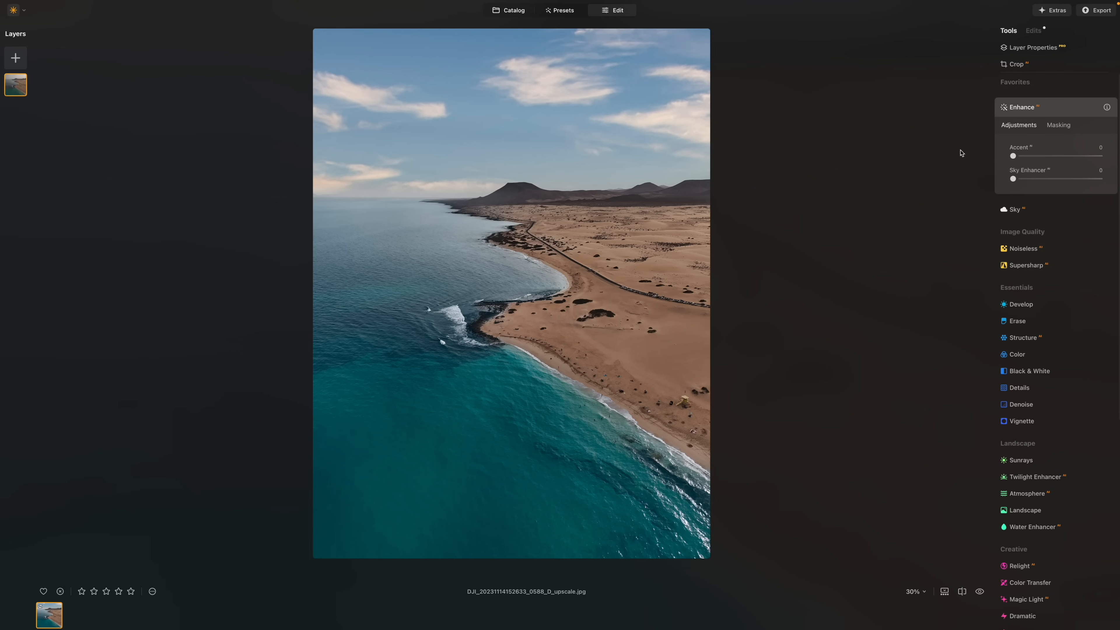
left_click_drag(1013, 155, 1028, 155)
key("backslash")
key("backslash")
key("backslash")
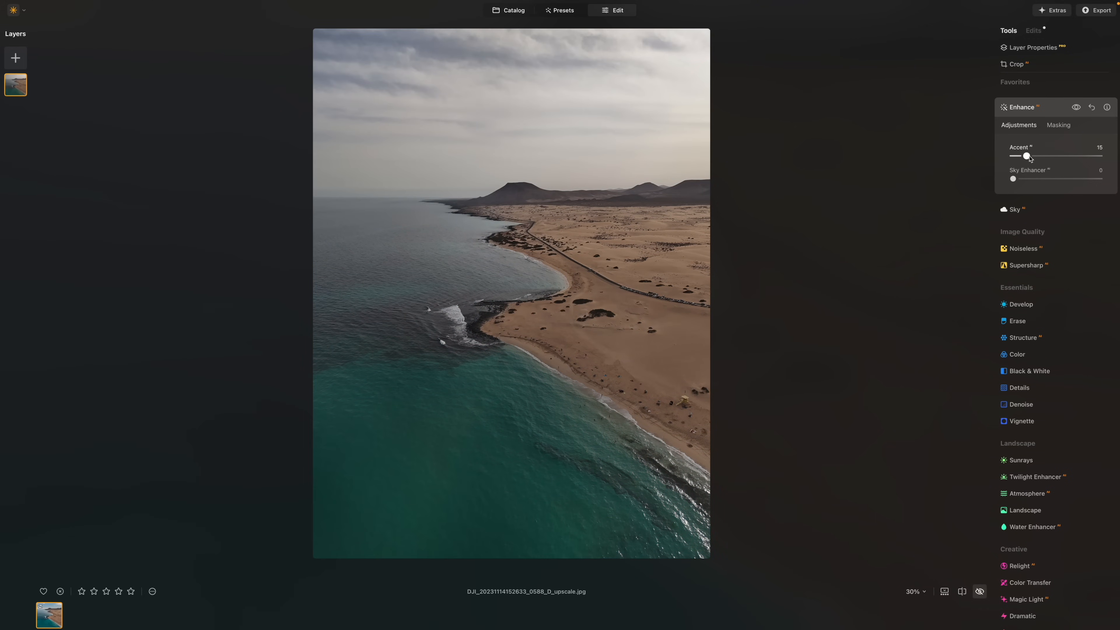
key("backslash")
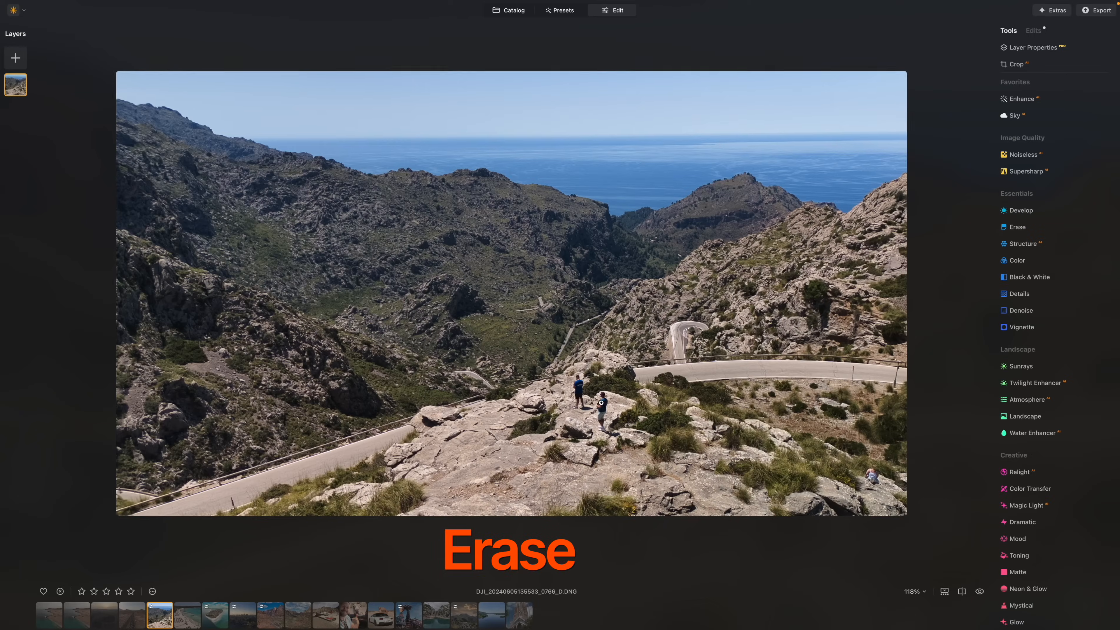
key("super+0")
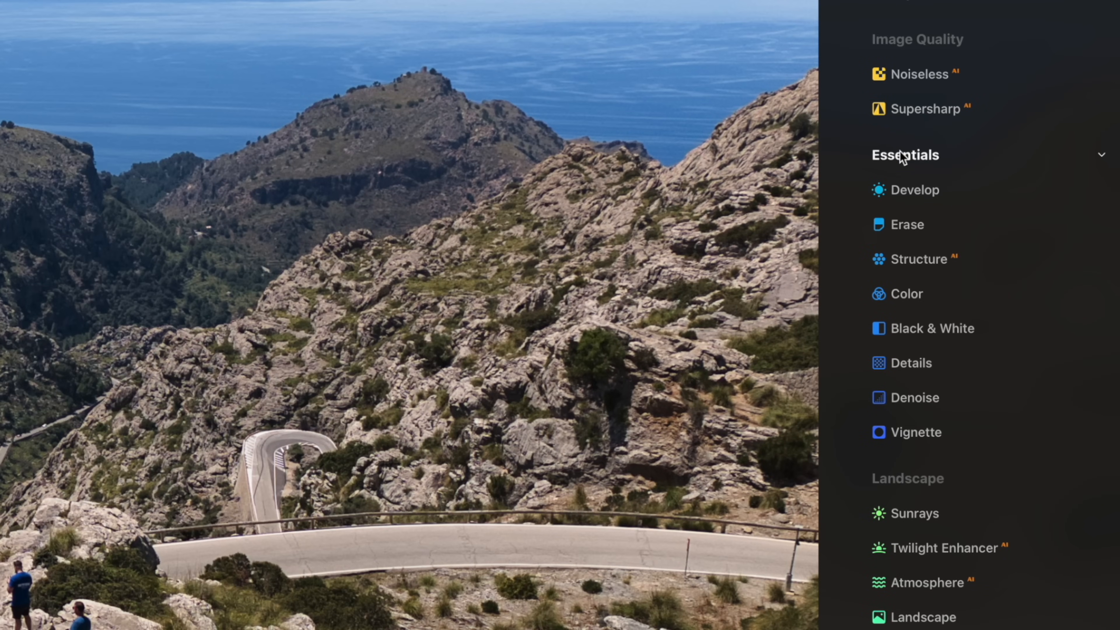
Step: Erase the person beside the standing man and the one among the rocks at the lower right of the mountain road photo
left_click(920, 223)
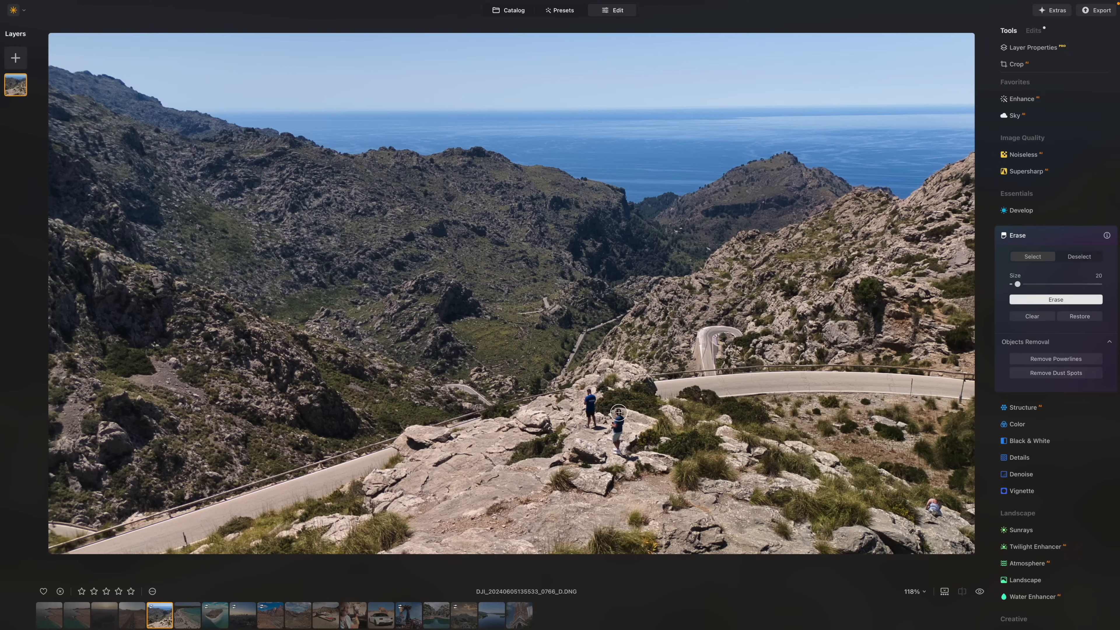
left_click_drag(619, 412, 617, 452)
mouse_move(948, 512)
left_mouse_down()
mouse_move(935, 499)
mouse_move(938, 509)
left_mouse_up()
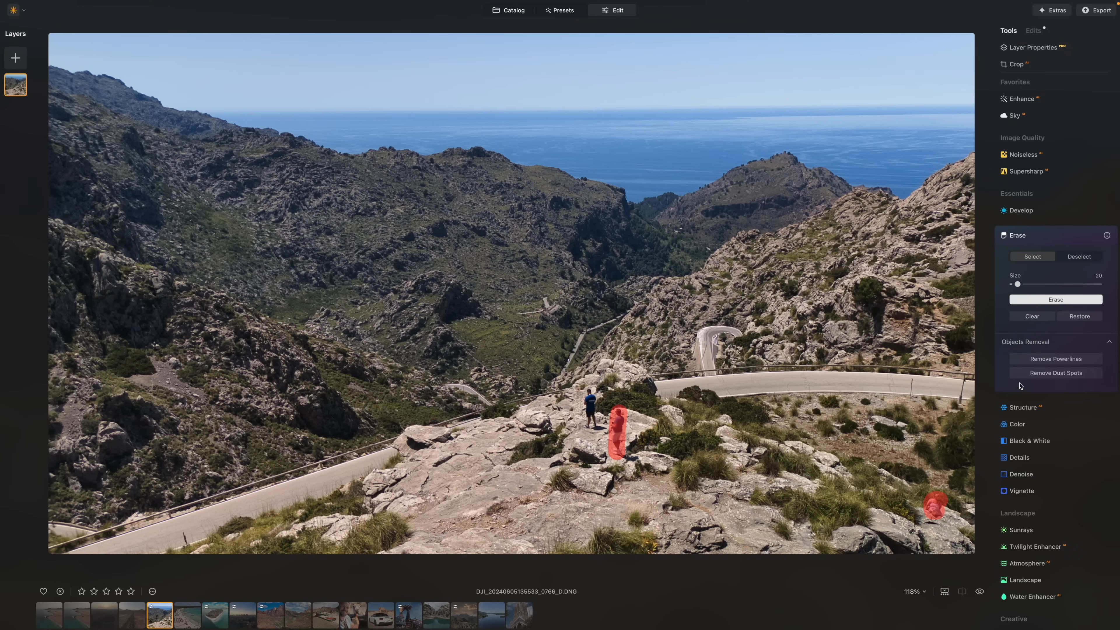
left_click(1039, 300)
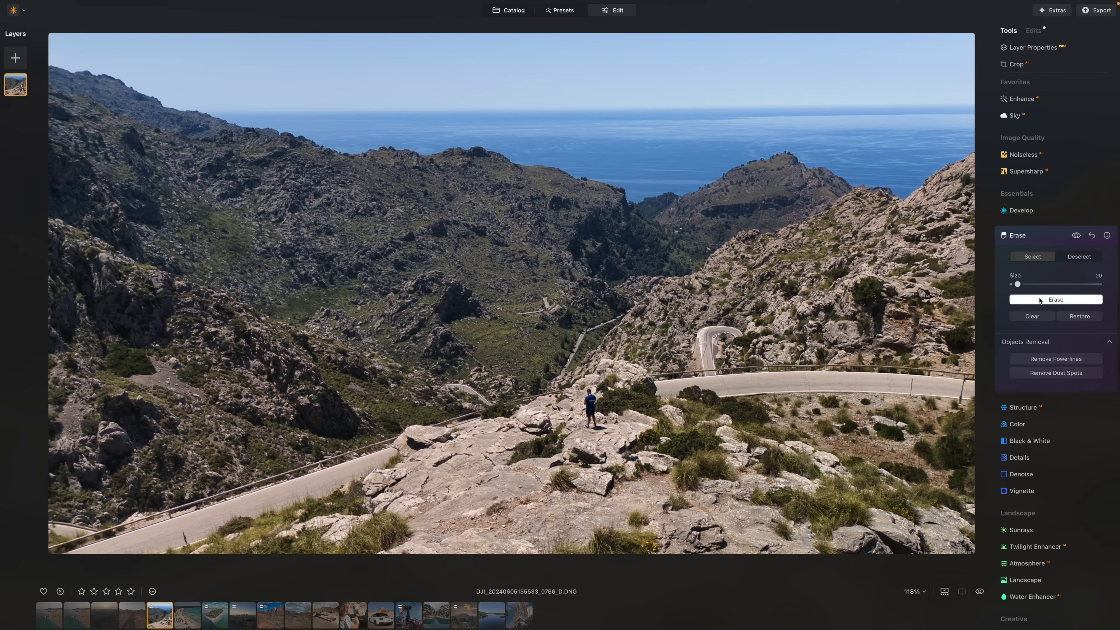
Step: Erase the small objects on the ground beside the road in the desert road photo
key("Left")
left_click_drag(565, 383, 582, 385)
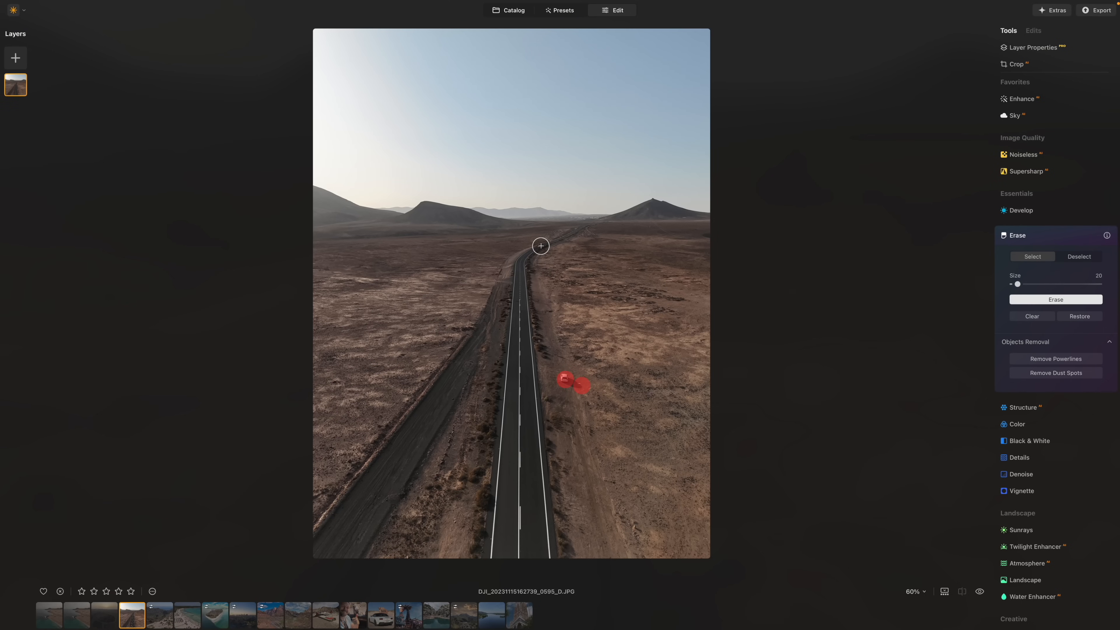
left_click(1056, 299)
left_click(514, 10)
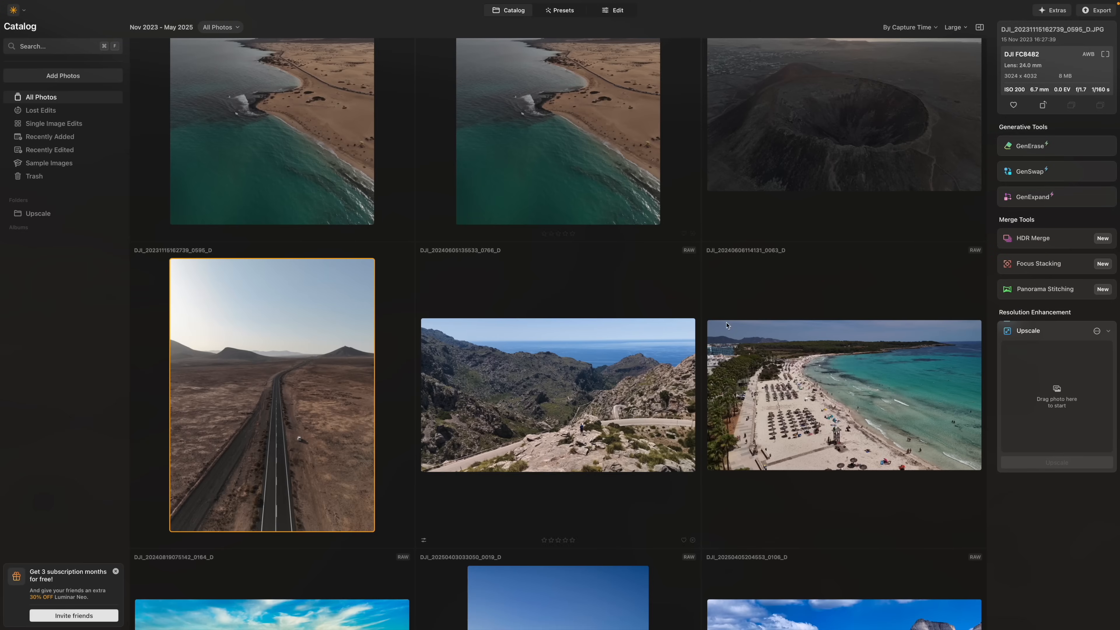
double_click(821, 375)
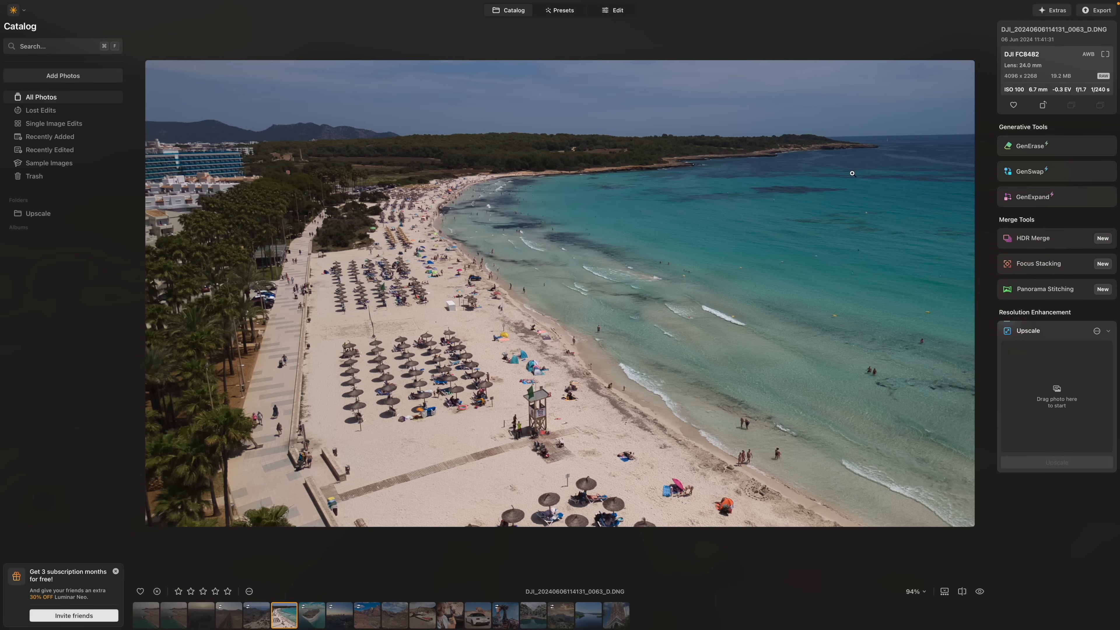
left_click(596, 13)
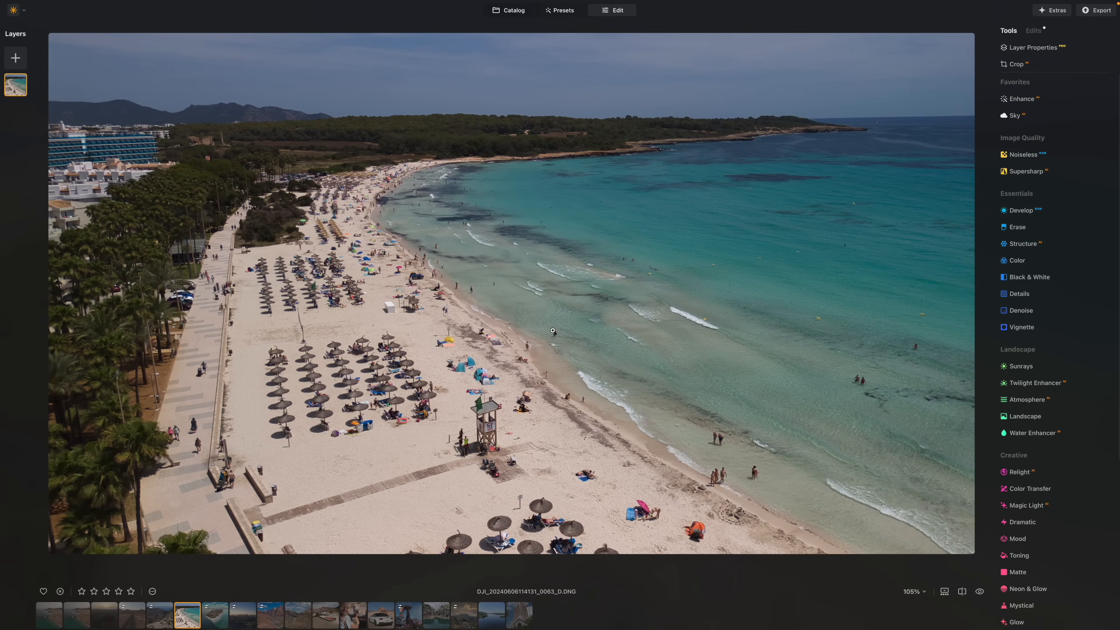
Step: Erase several of the bathers in the shallow water and along the shoreline of the beach photo
left_click(1017, 228)
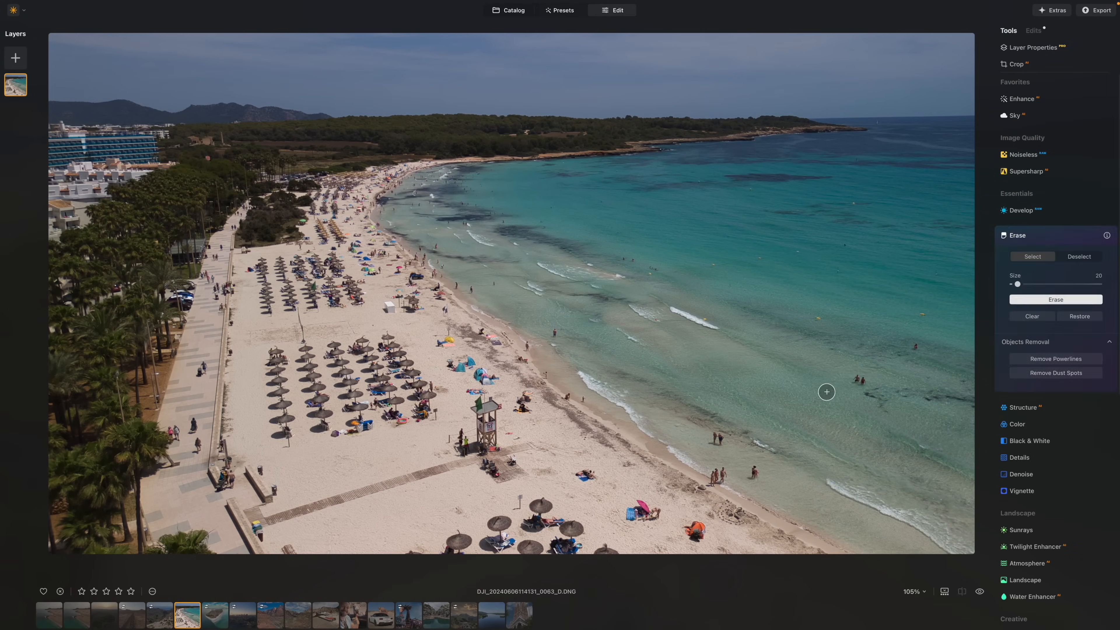
left_click(717, 439)
left_click(756, 472)
left_click(529, 346)
left_click(546, 372)
left_click(582, 398)
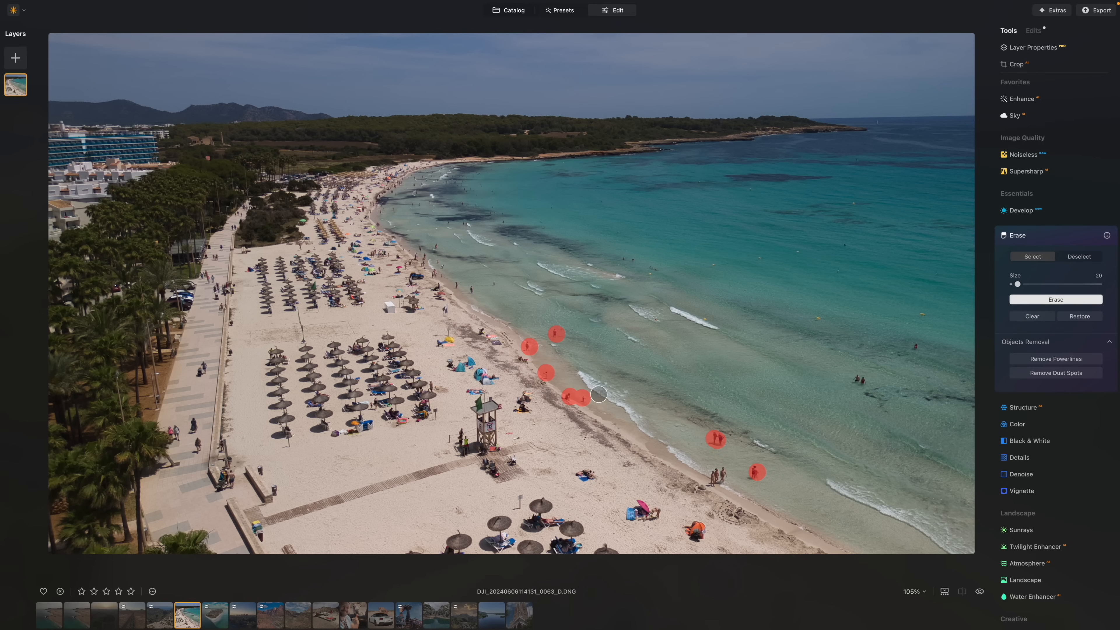
left_click(1056, 299)
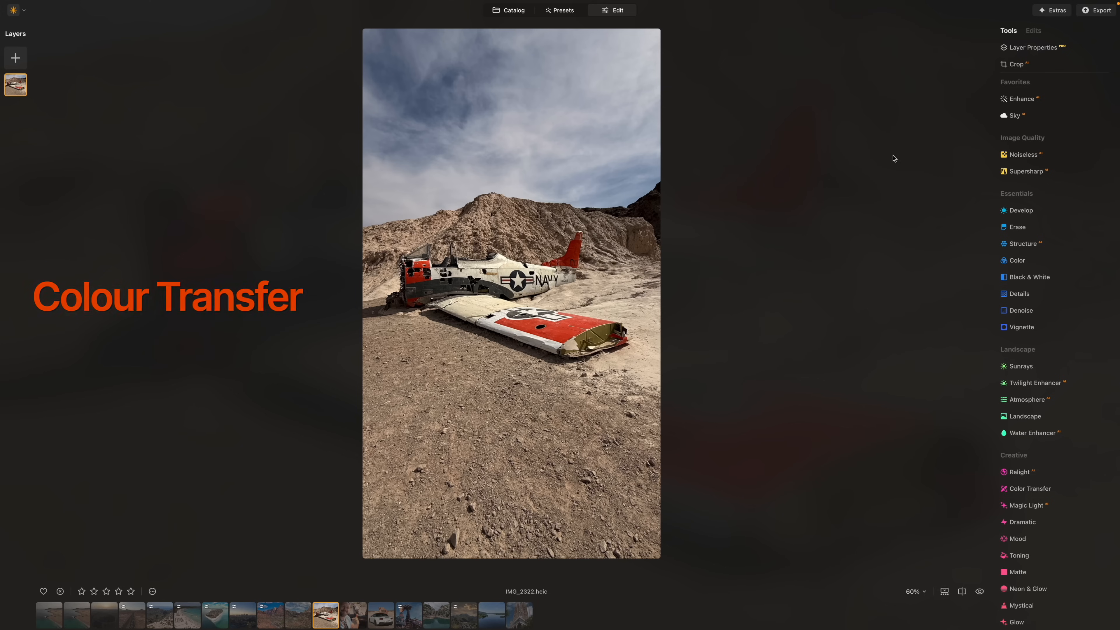
Step: Raise the Enhance Accent on the plane wreck photo and open the Color Transfer reference selection
left_click(1019, 101)
left_click_drag(1013, 154, 1050, 156)
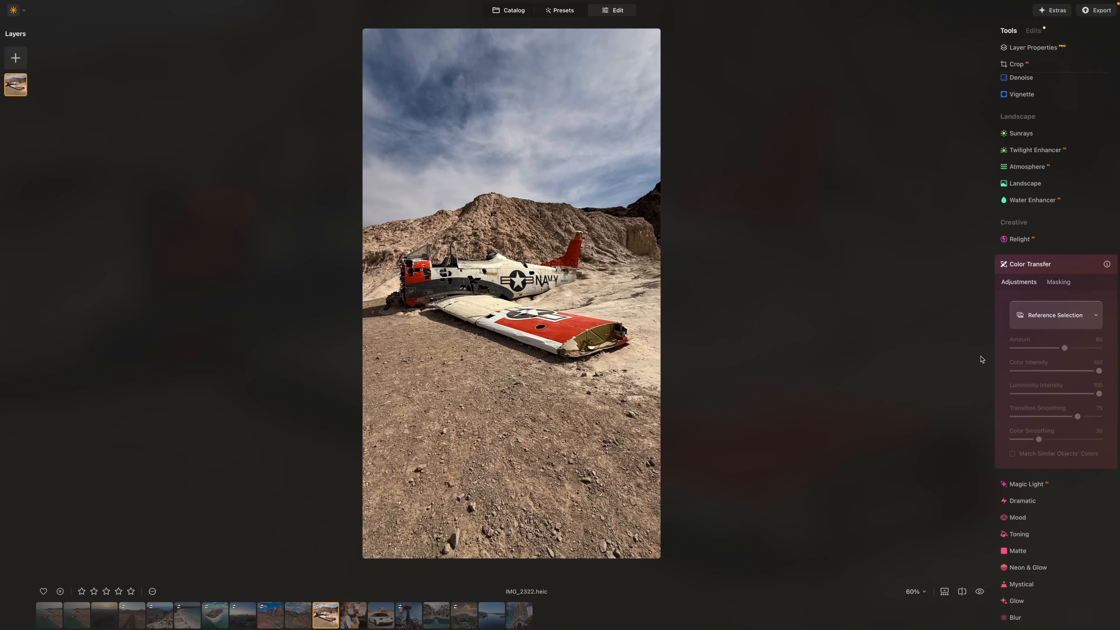
left_click(1065, 313)
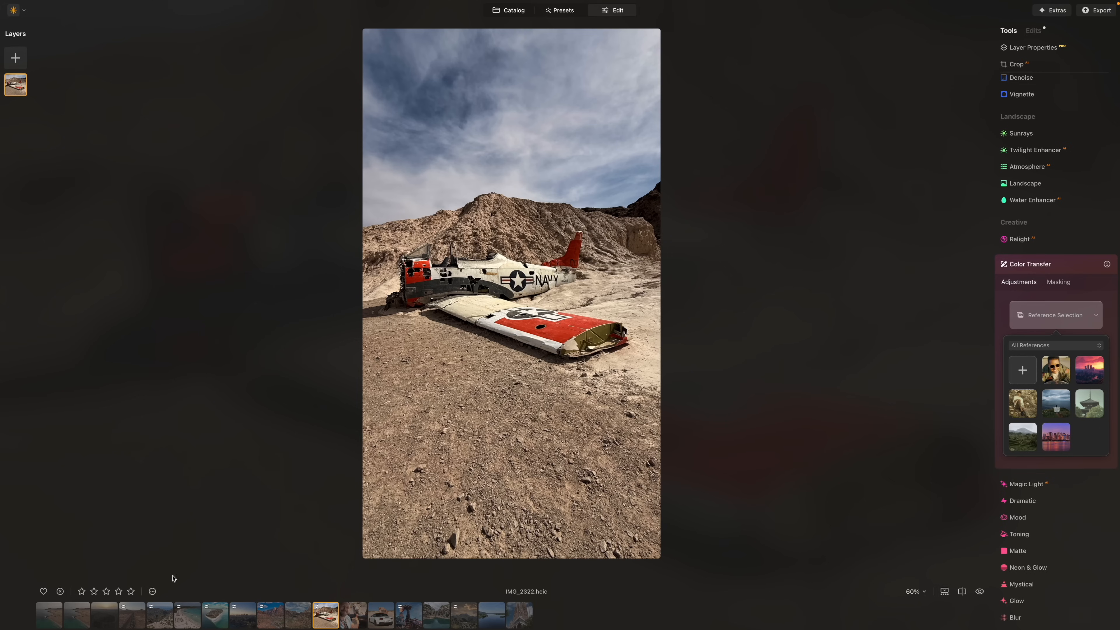
Step: Switch to the browser and search Google Images for "top gun maverick", browsing for a color reference
key("ctrl+Up")
left_click(195, 513)
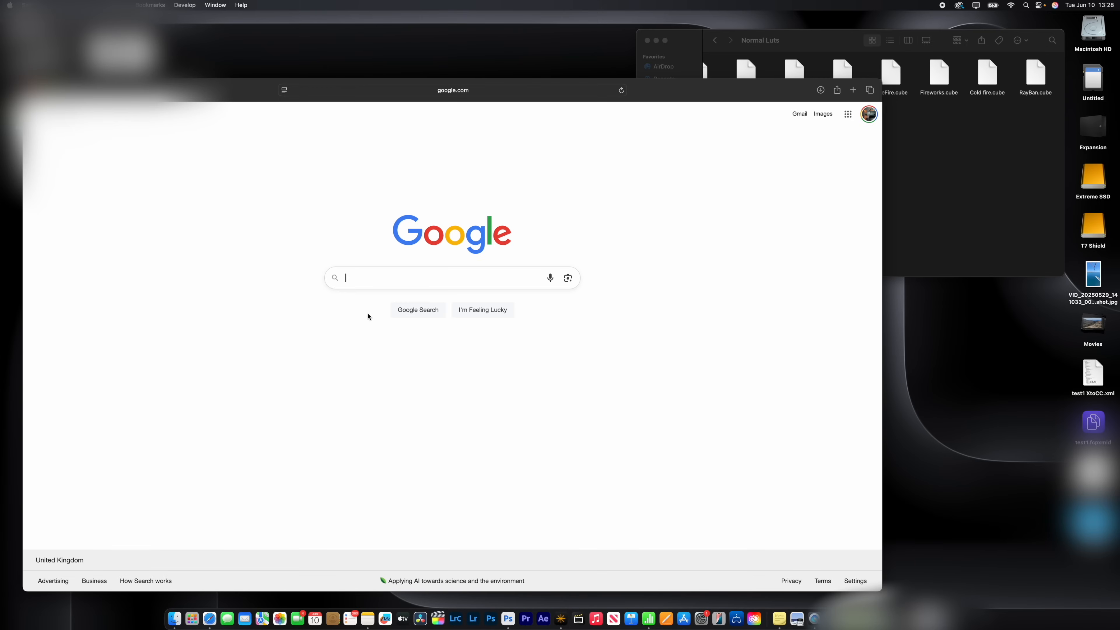
type("top g")
left_click(380, 297)
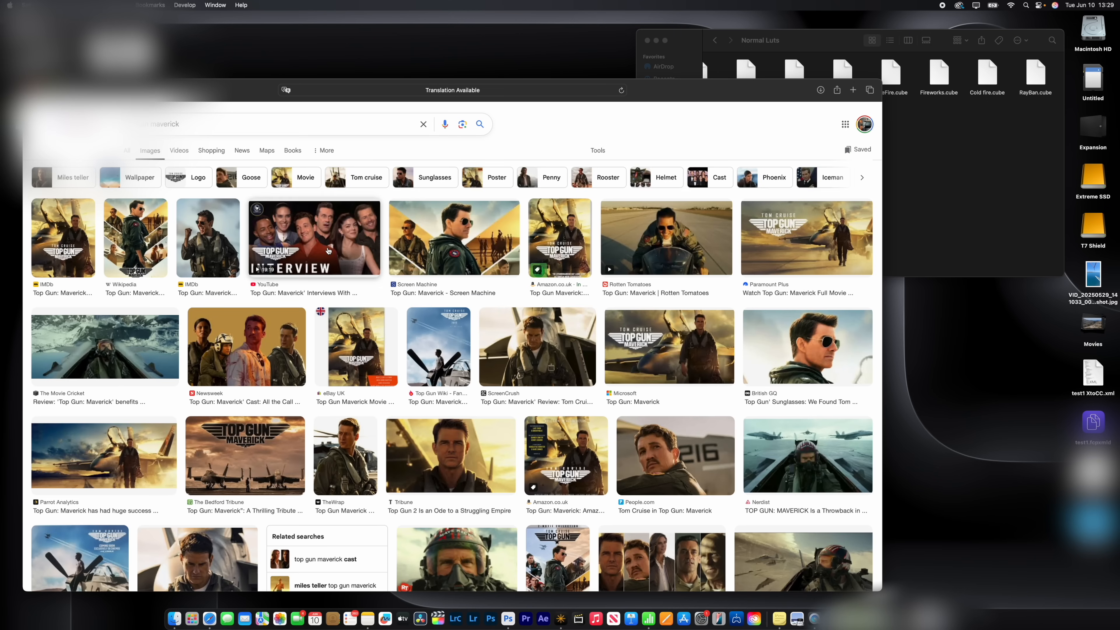
scroll(209, 370, "down", 10)
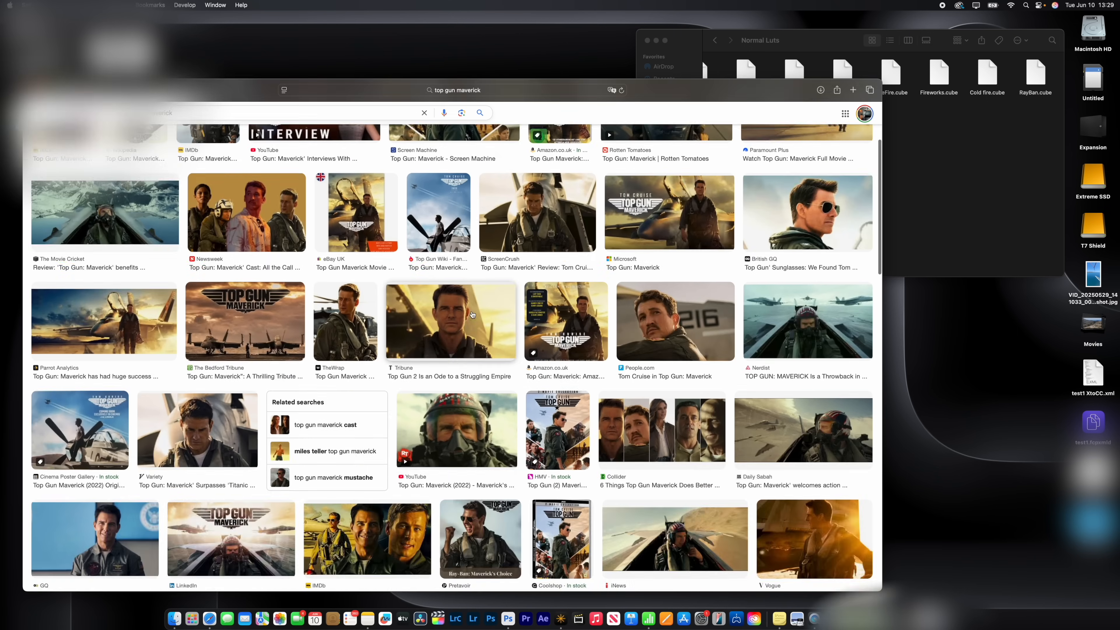
scroll(472, 317, "down", 10)
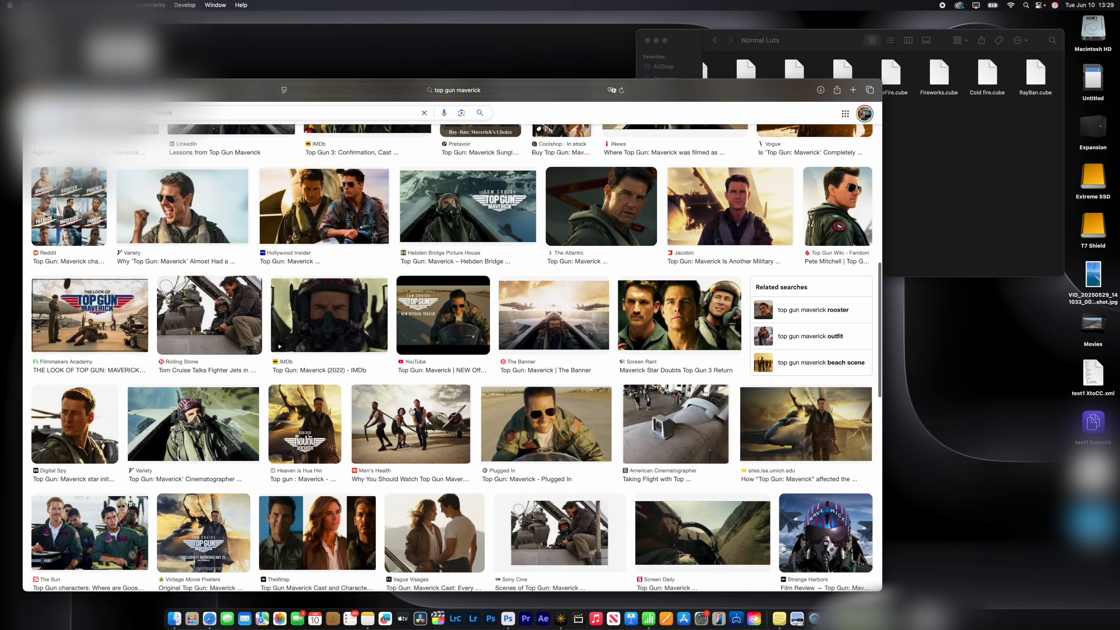
Step: Save the Plugged In still of the pilot in sunglasses on a motorcycle to Downloads
left_click(675, 424)
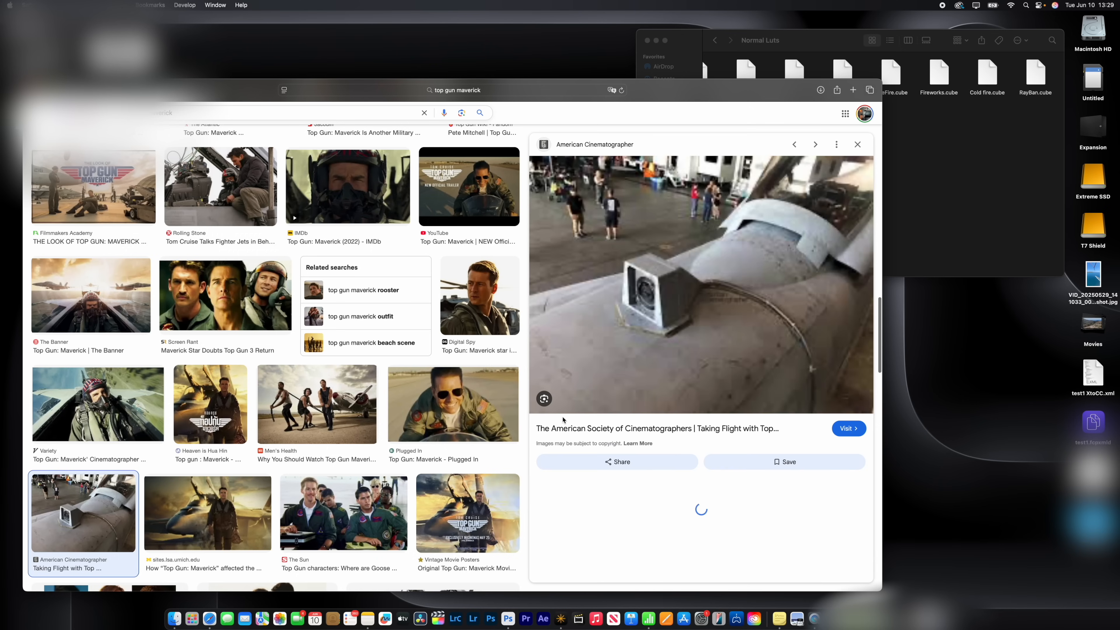
left_click(453, 404)
right_click(661, 214)
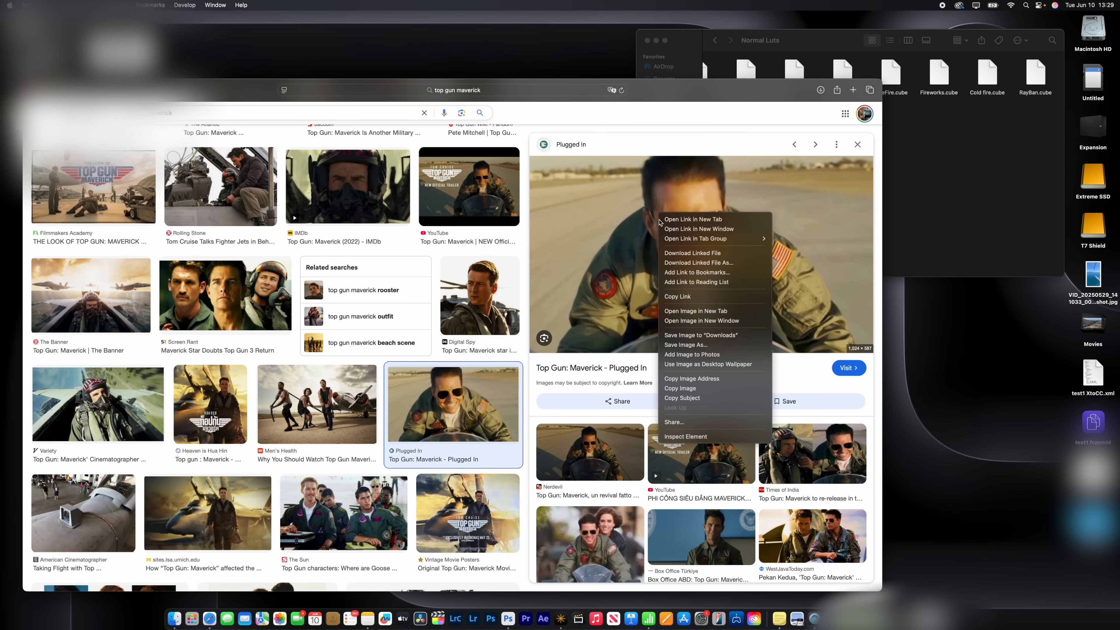
left_click(684, 337)
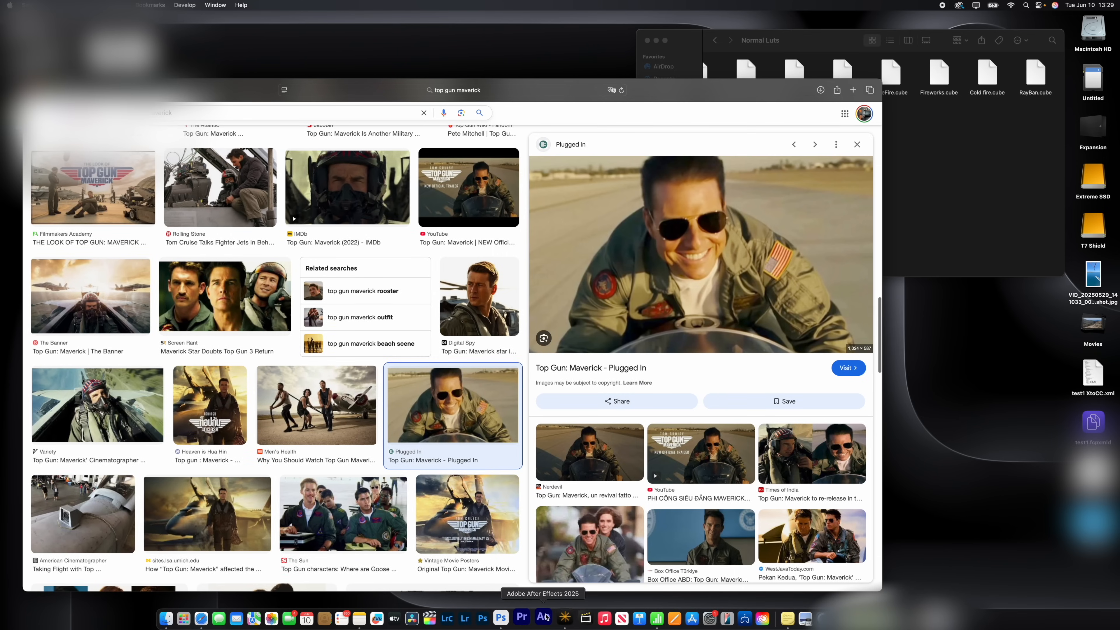
Step: Return to Luminar Neo, apply the Top Gun still as the plane wreck photo's Color Transfer reference and compare with the original
left_click(561, 617)
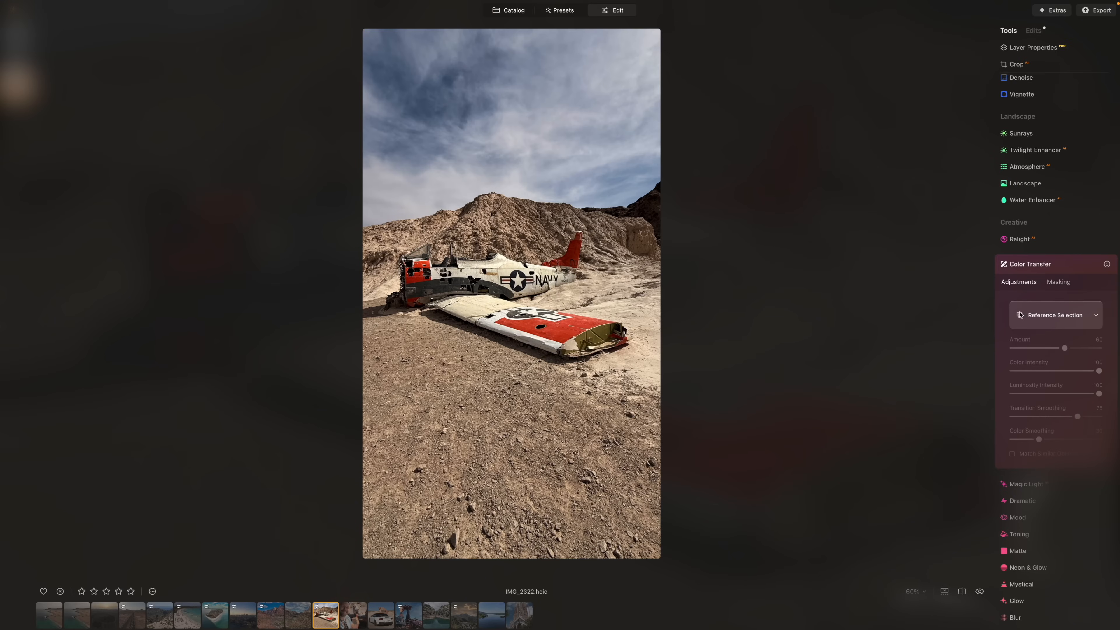
left_click(1012, 307)
left_click(1052, 376)
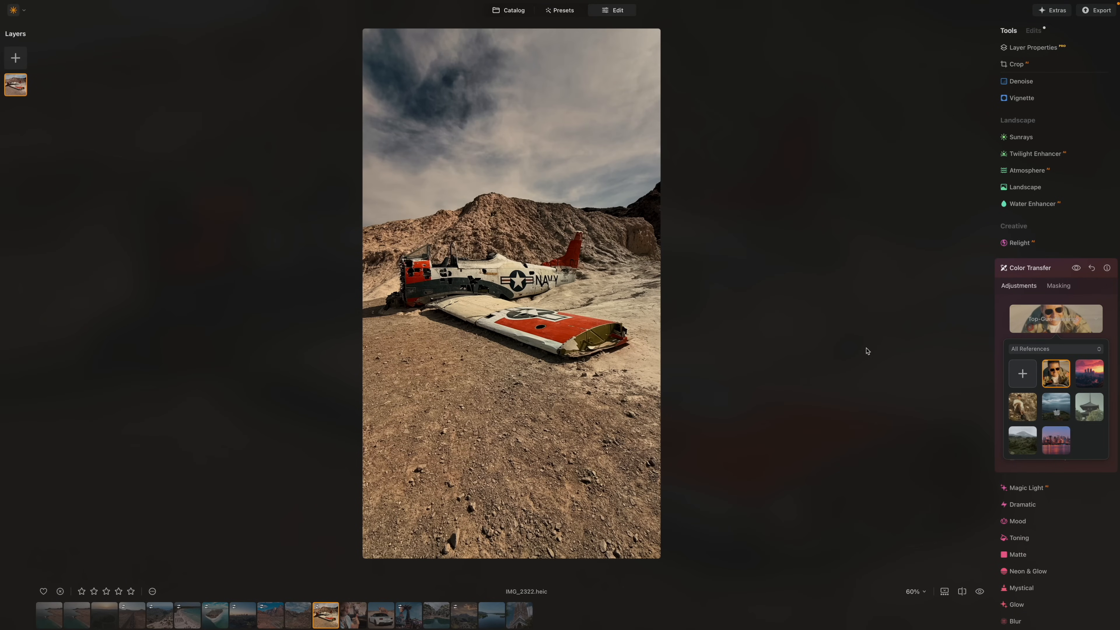
key("backslash")
key("backslash")
key("backslash")
key("backslash")
key("backslash")
key("backslash")
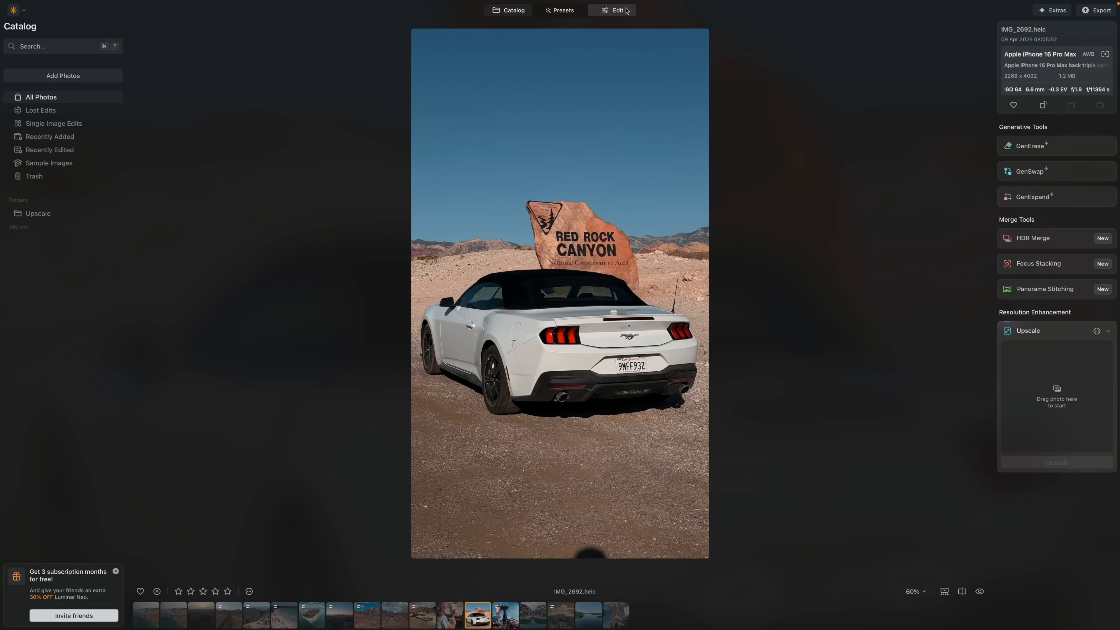
Step: Erase the dark shadow at the bottom edge of the Red Rock Canyon car photo and set its Enhance Accent to 59
left_click(626, 10)
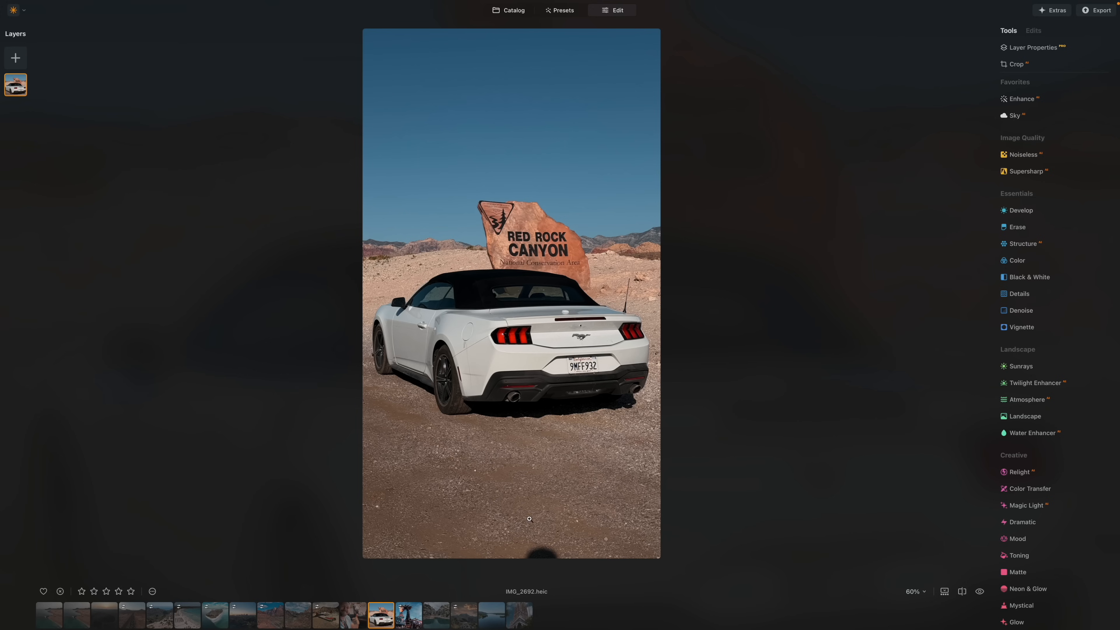
left_click(1049, 226)
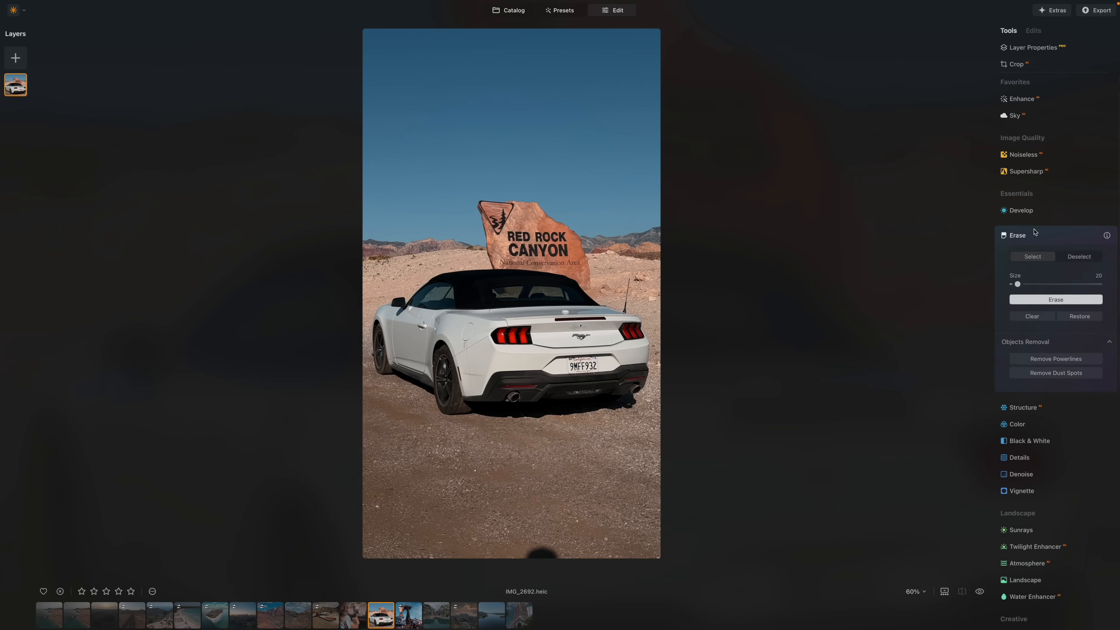
left_click_drag(510, 554, 570, 543)
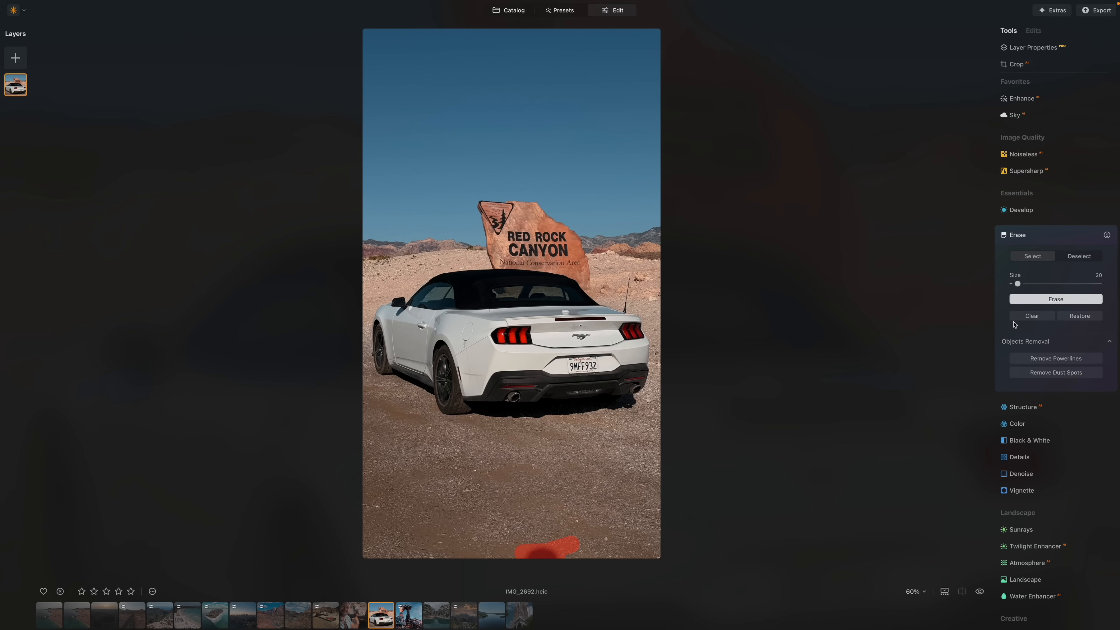
left_click(1073, 300)
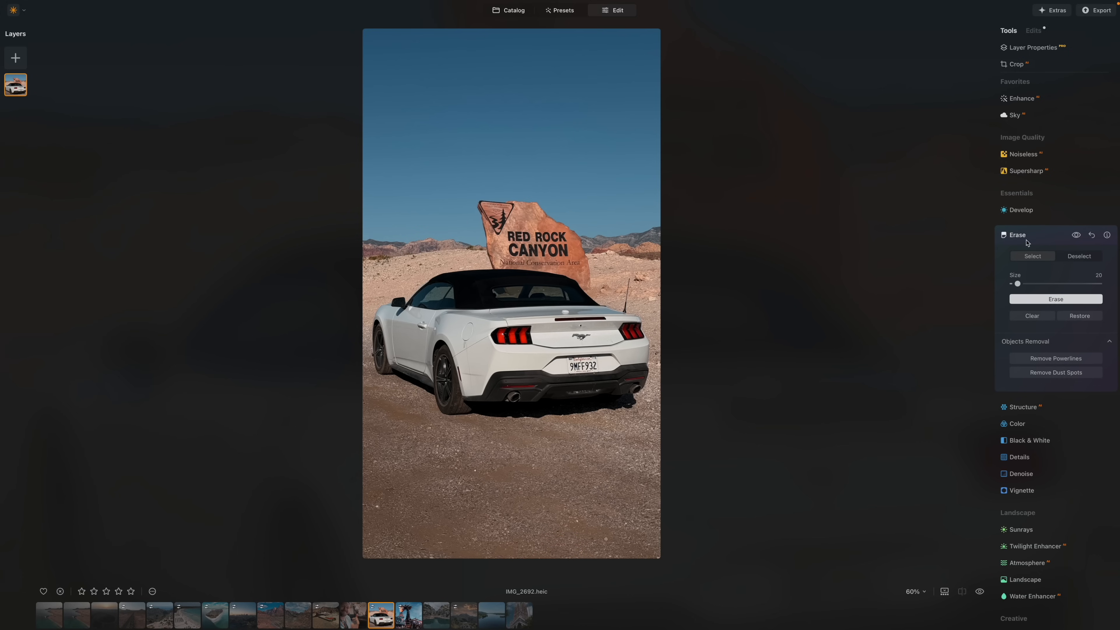
left_click(1022, 98)
left_click_drag(1040, 156, 1064, 156)
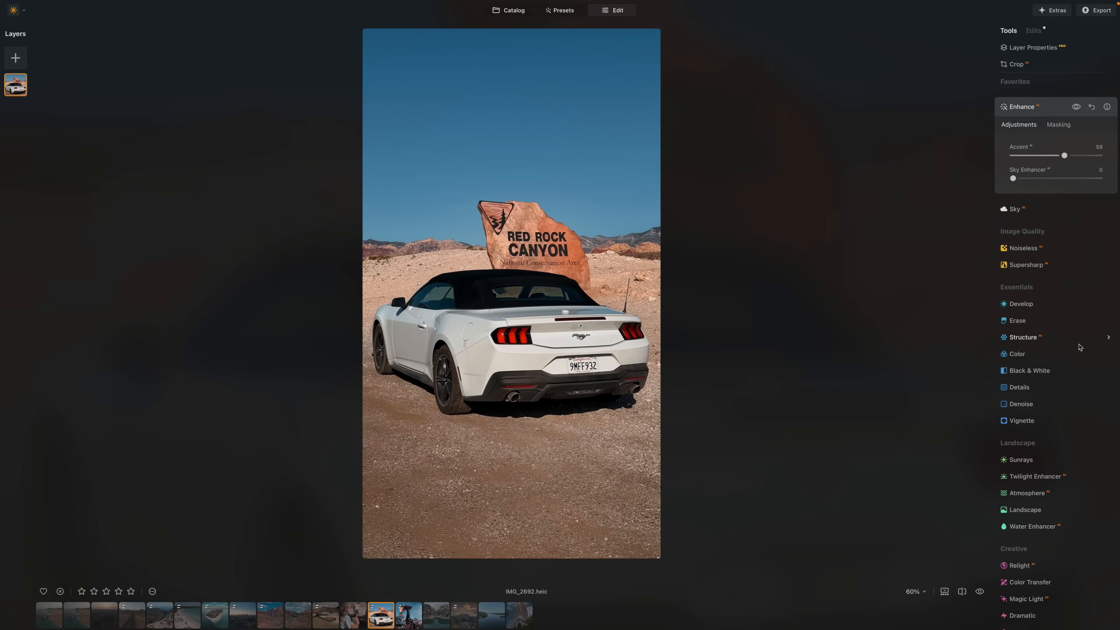
Step: Brush a Structure mask over the white car and set the Structure Amount to 64
left_click(1078, 339)
left_click(1059, 271)
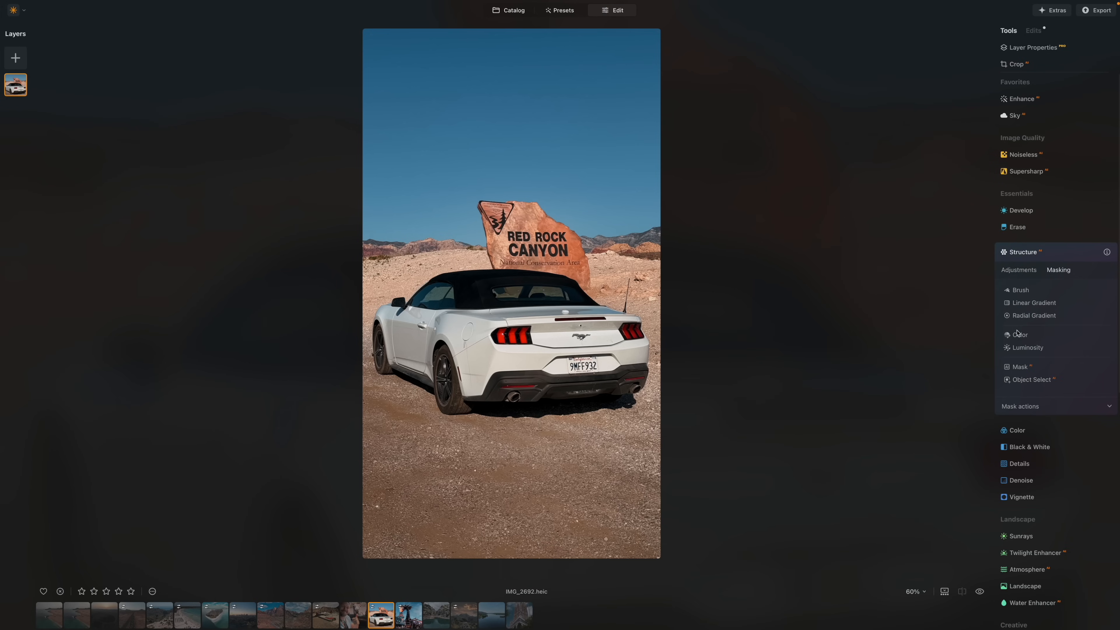
left_click(1033, 292)
mouse_move(521, 304)
left_mouse_down()
mouse_move(467, 295)
mouse_move(527, 322)
mouse_move(623, 337)
mouse_move(628, 364)
mouse_move(533, 381)
mouse_move(455, 380)
mouse_move(384, 346)
mouse_move(445, 335)
mouse_move(440, 325)
mouse_move(384, 327)
mouse_move(512, 337)
mouse_move(536, 361)
left_mouse_up()
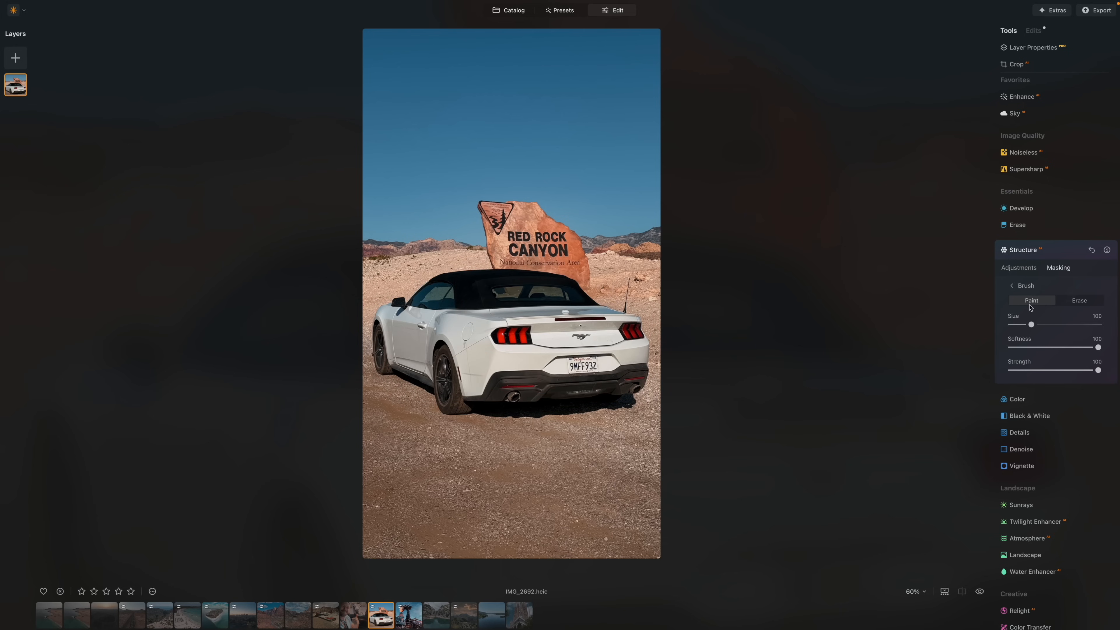
left_click(1024, 287)
mouse_move(1068, 299)
left_mouse_down()
mouse_move(1055, 300)
mouse_move(1092, 300)
mouse_move(1035, 301)
mouse_move(1090, 301)
left_mouse_up()
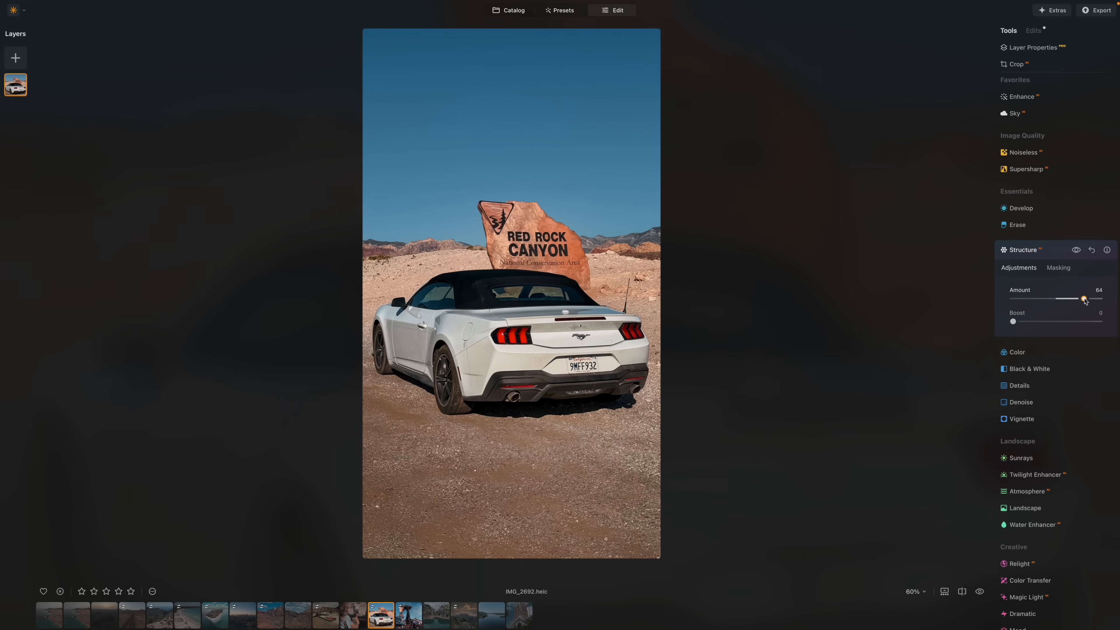
Step: Try several dramatic skies on the Red Rock Canyon car photo and settle on the greenish-grey overcast sky with soft light rays
left_click(1014, 113)
left_click(1056, 232)
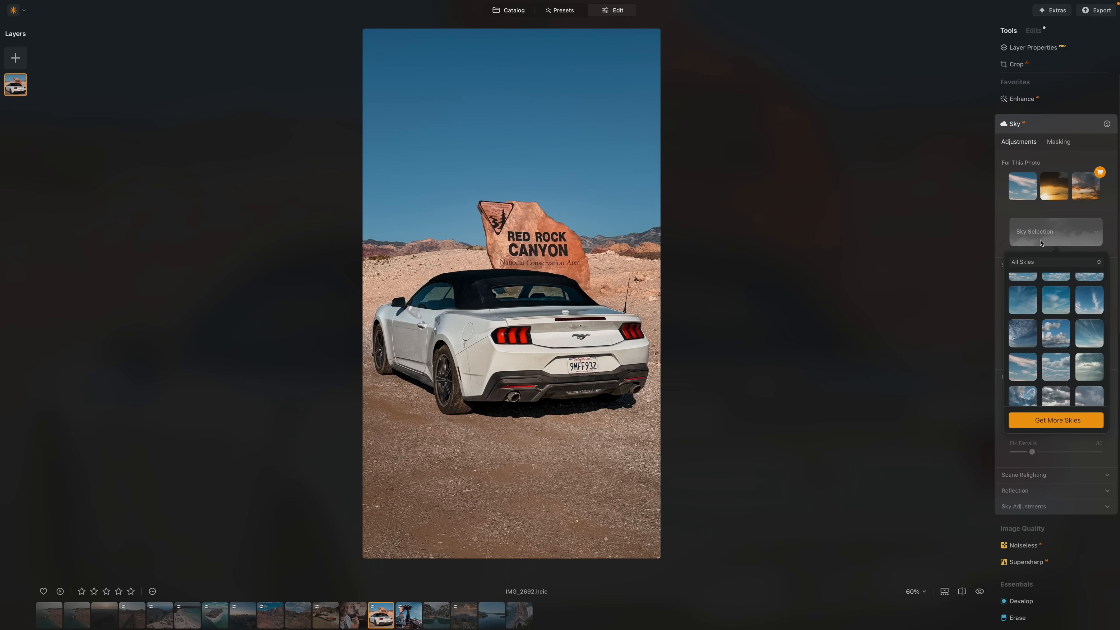
scroll(1035, 337, "down", 3)
left_click(1026, 324)
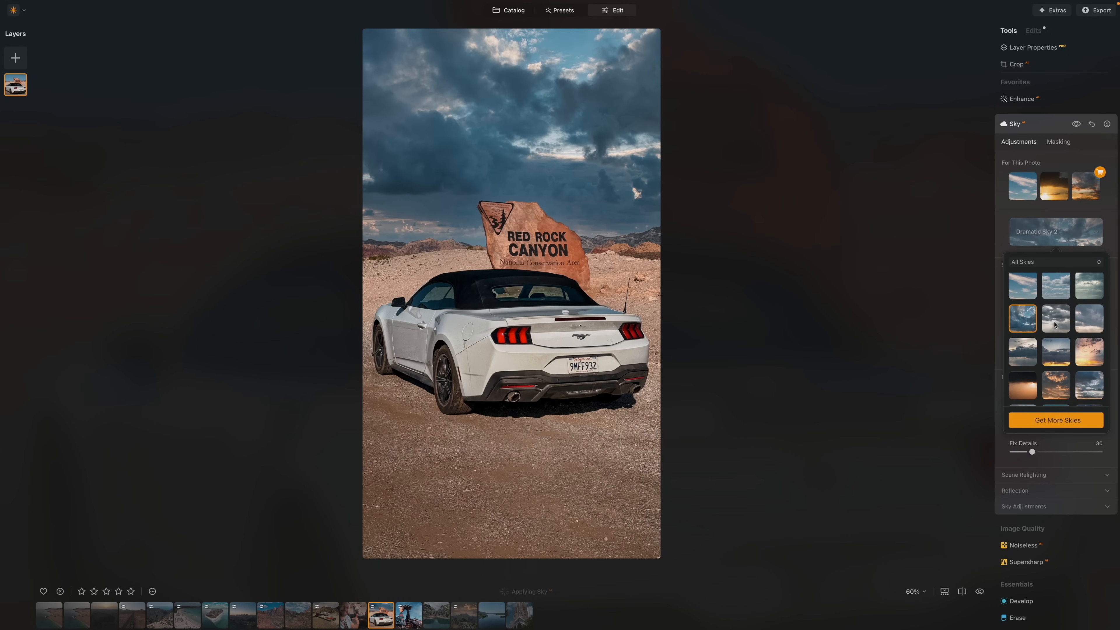
left_click(1055, 331)
left_click(1030, 353)
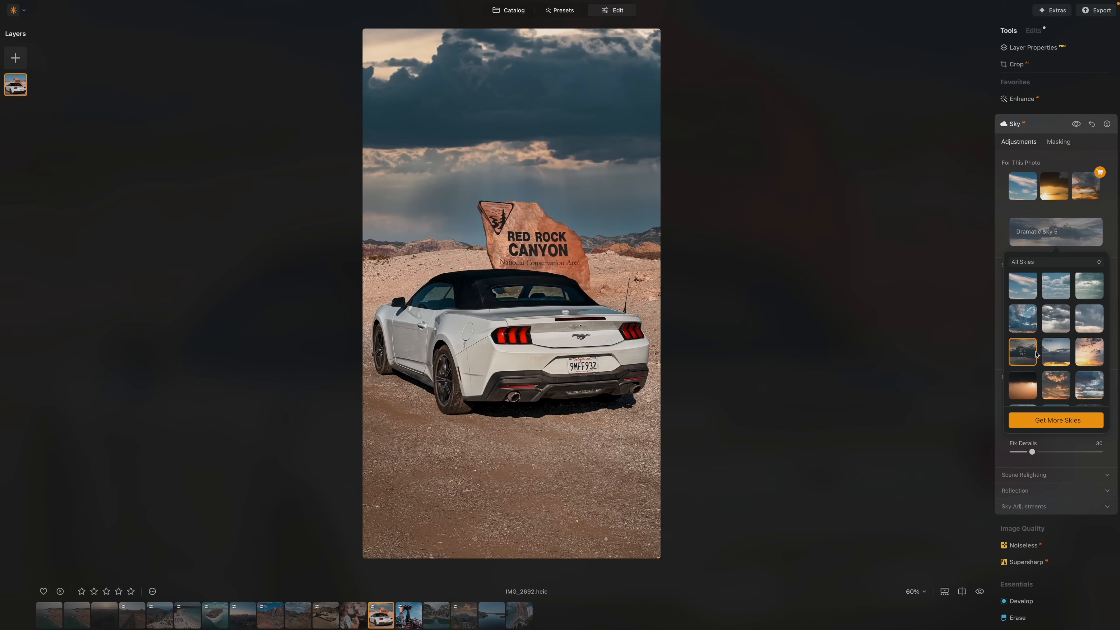
left_click(1063, 322)
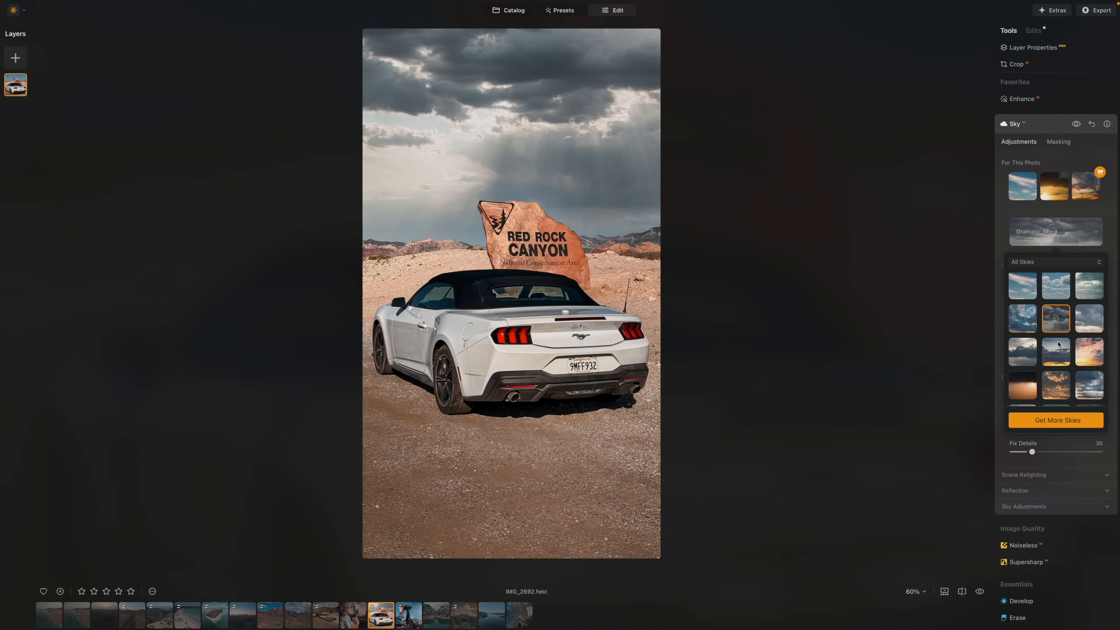
scroll(1060, 327, "up", 2)
left_click(1060, 331)
left_click(1079, 341)
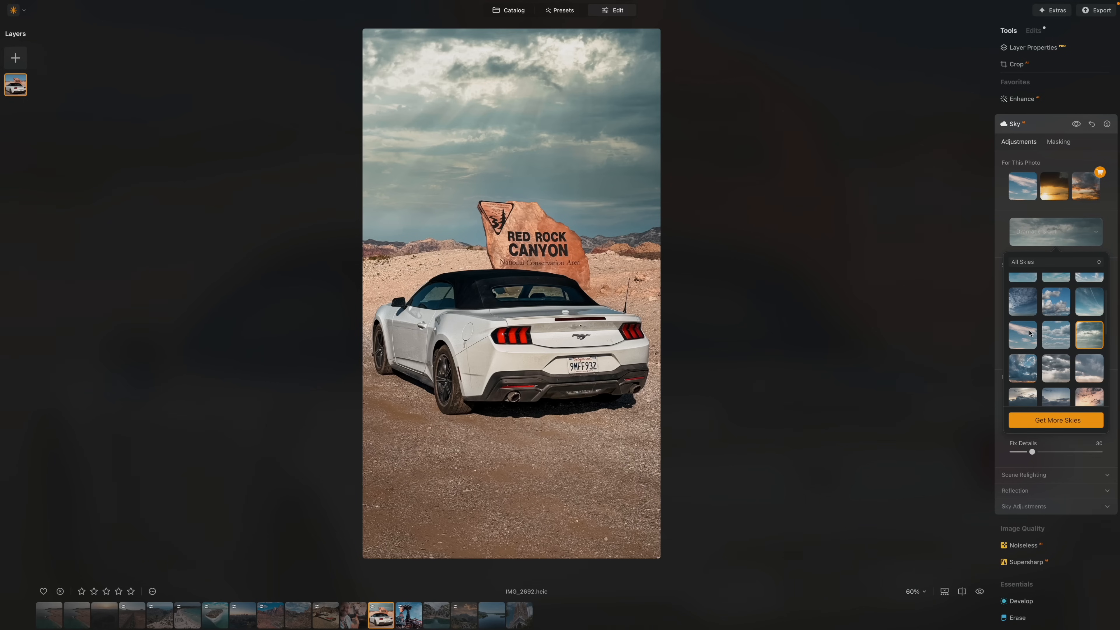
Step: Compare the car photo's new sky and edits with the original image
key("backslash")
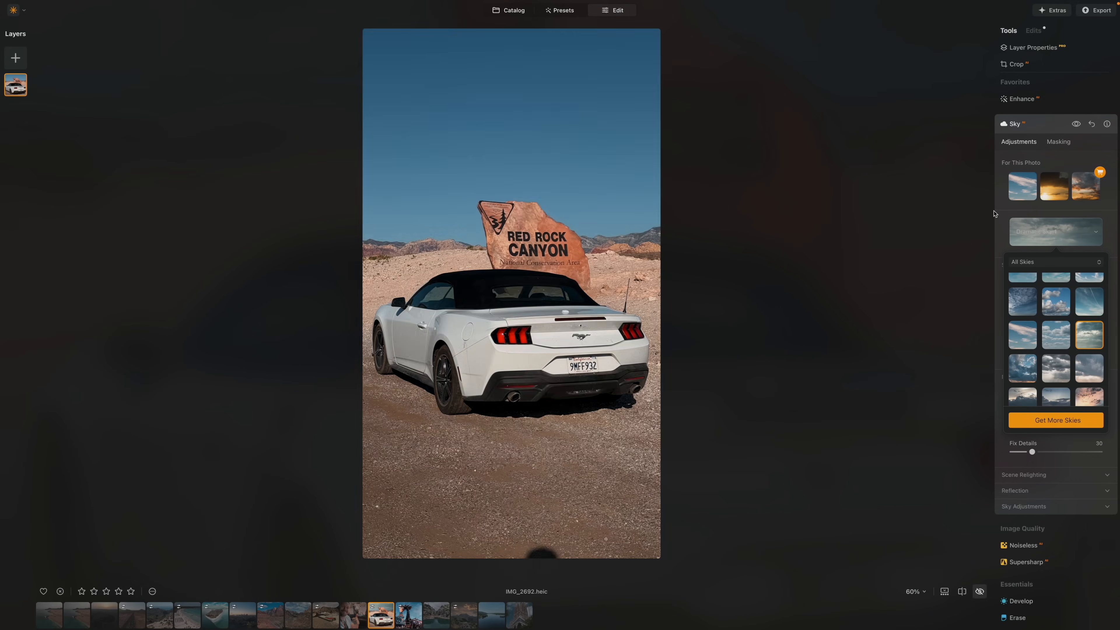
key("backslash")
key("backslash")
key("backslash")
Step: Set the car photo's Enhance Accent to 24 and its Dramatic Amount to 28
left_click(1024, 100)
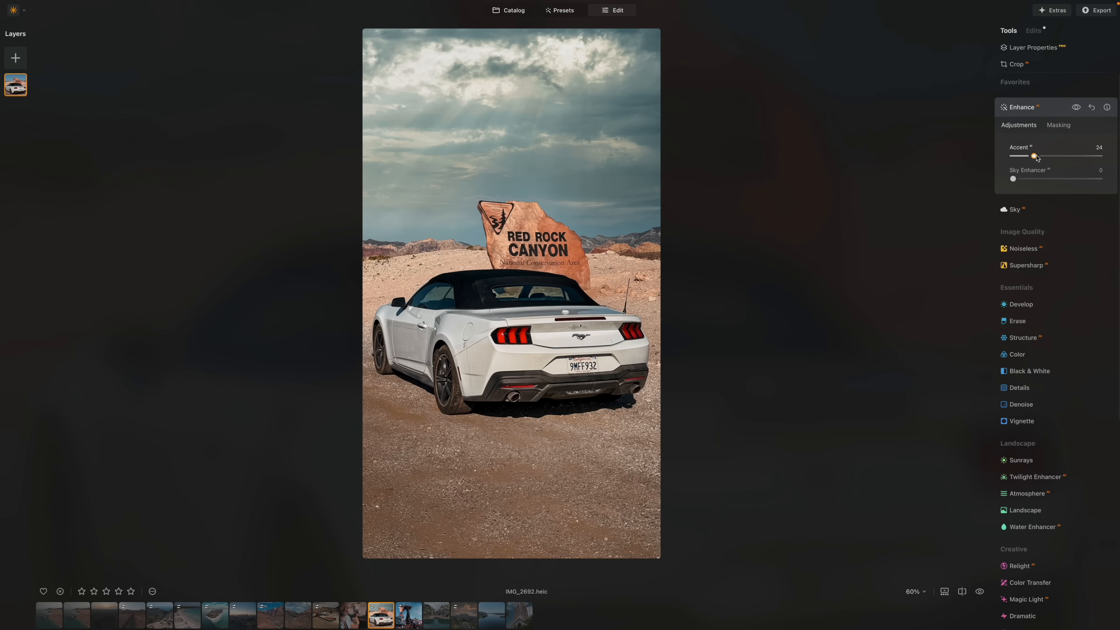
scroll(1021, 375, "down", 5)
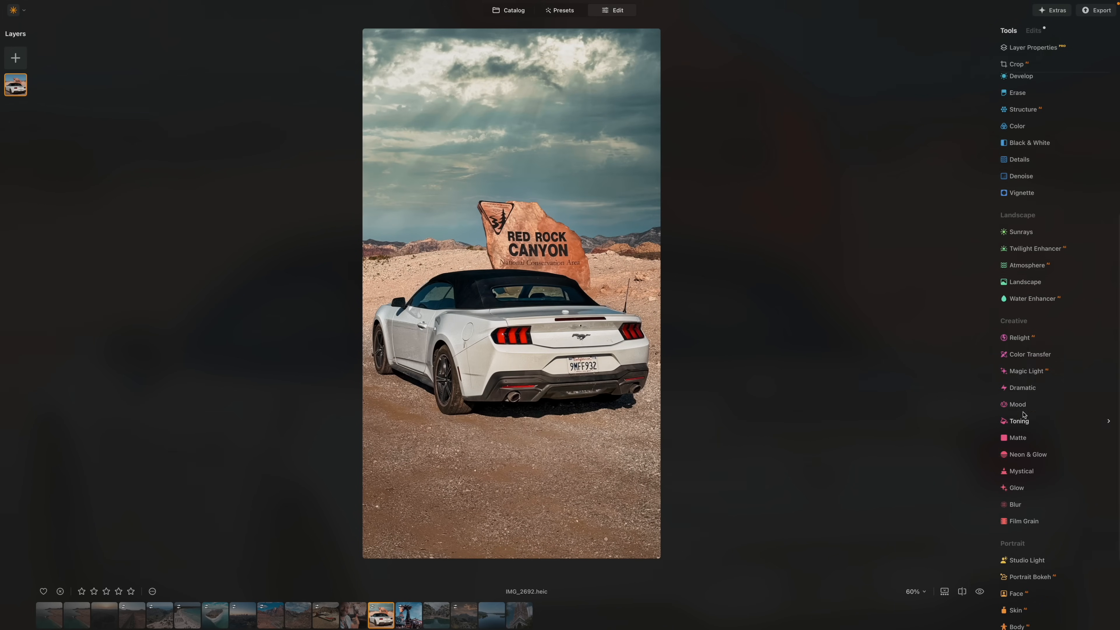
left_click(1019, 397)
left_click_drag(1017, 352, 1025, 352)
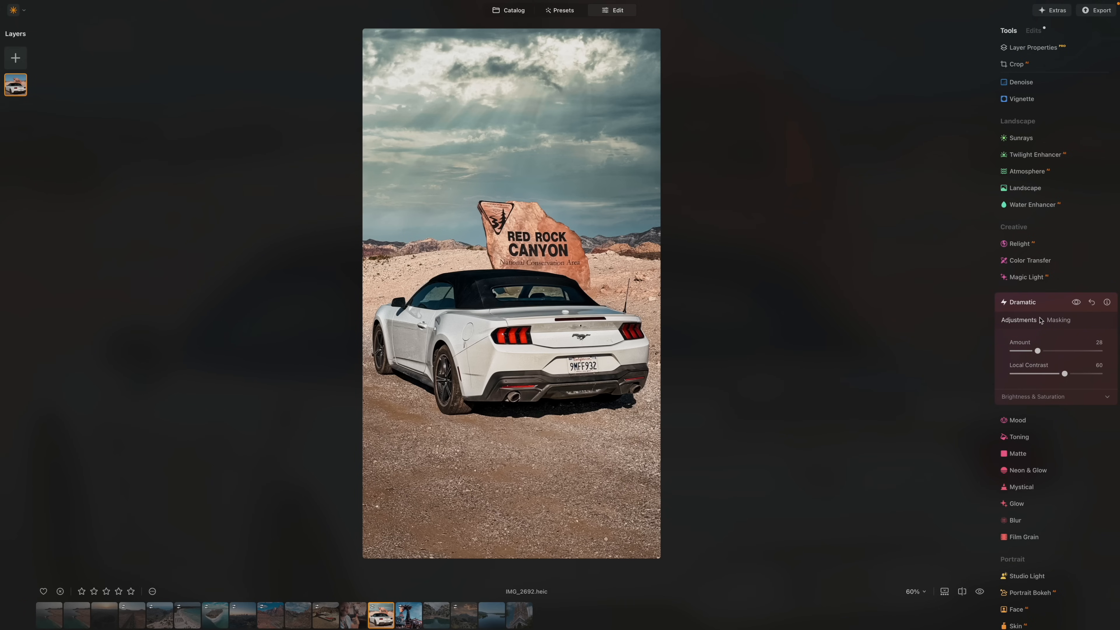
scroll(1027, 181, "up", 3)
left_click(1027, 180)
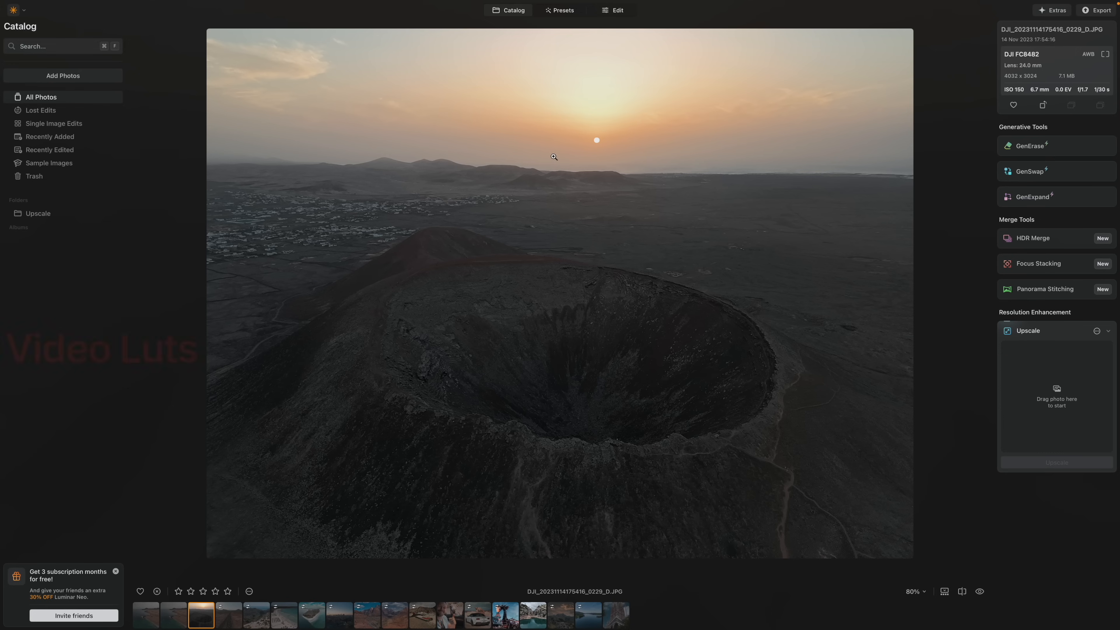
Step: Open the volcano crater sunset photo for editing and open the Mood tool's LUT adjustments
left_click(614, 18)
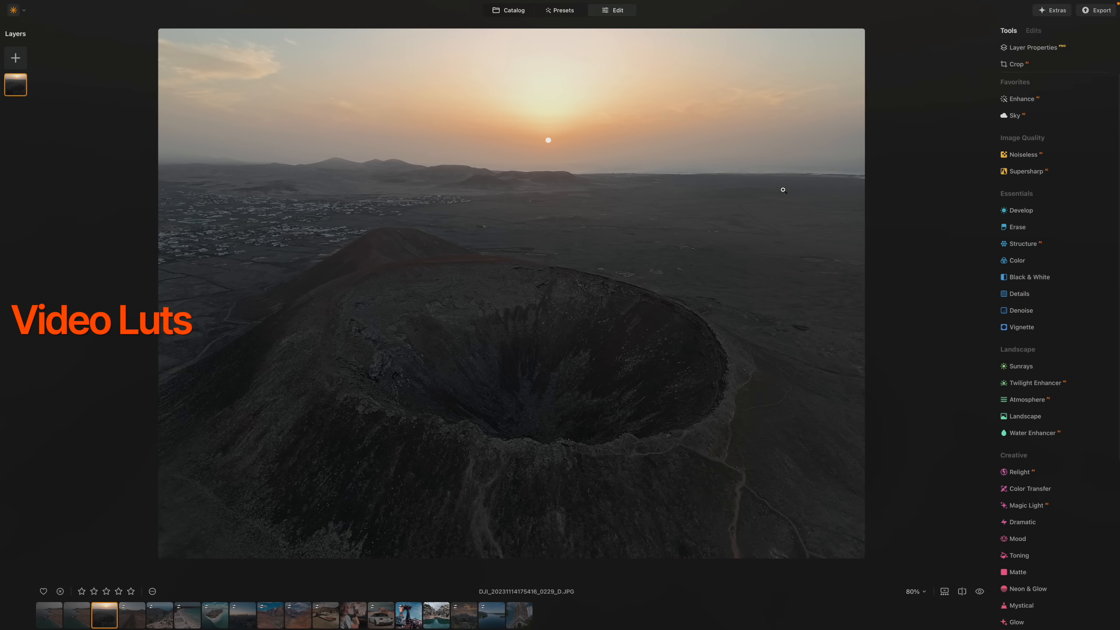
scroll(1022, 208, "down", 3)
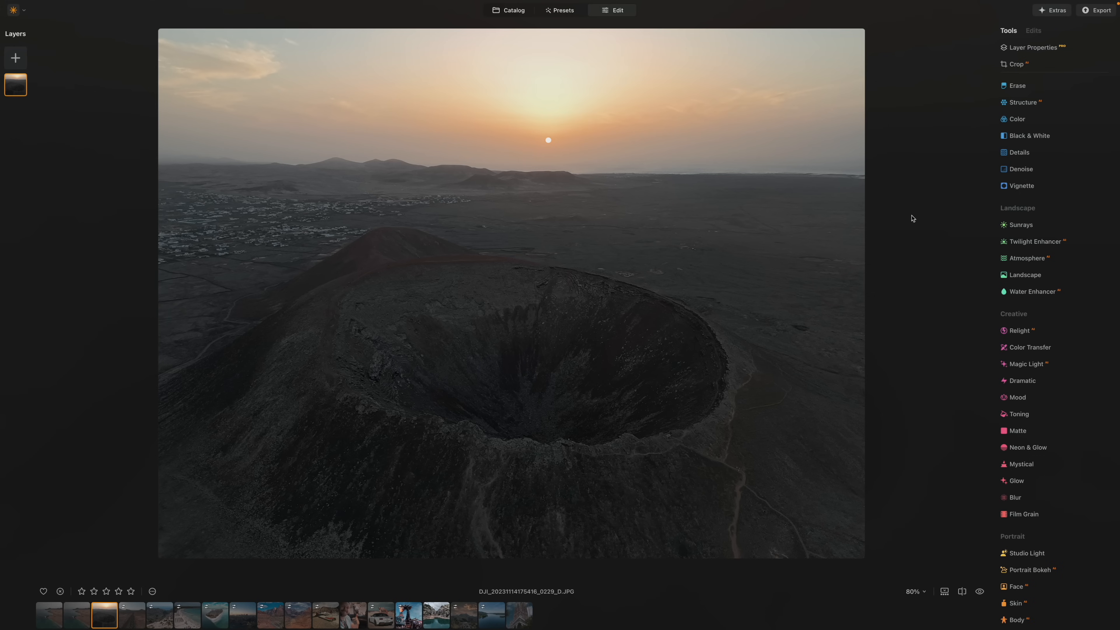
scroll(1027, 255, "down", 1)
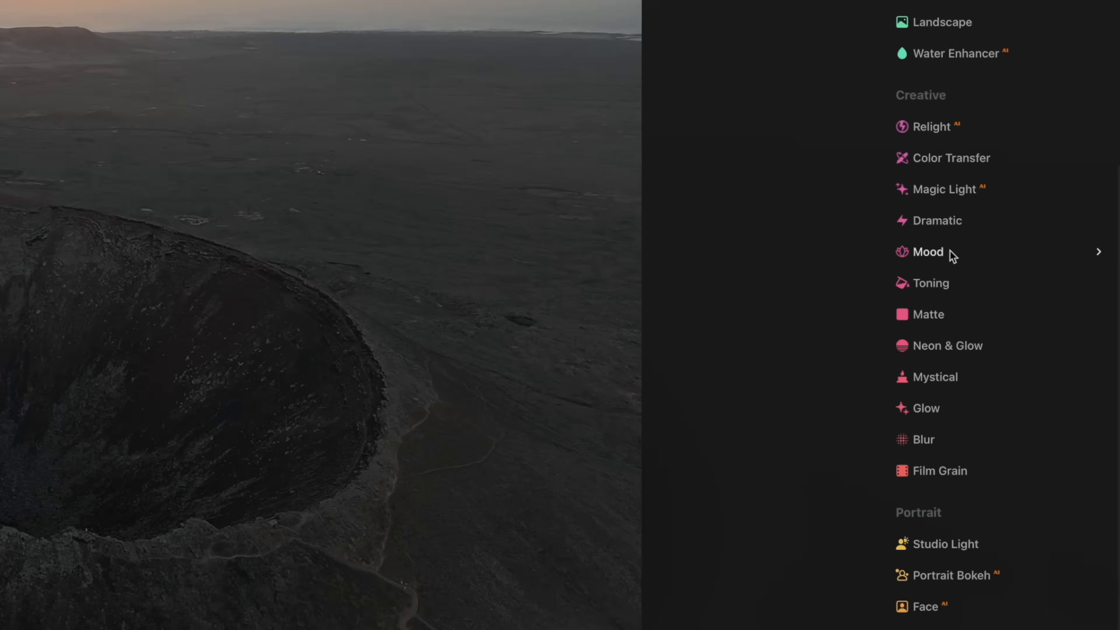
left_click(956, 257)
scroll(957, 318, "down", 2)
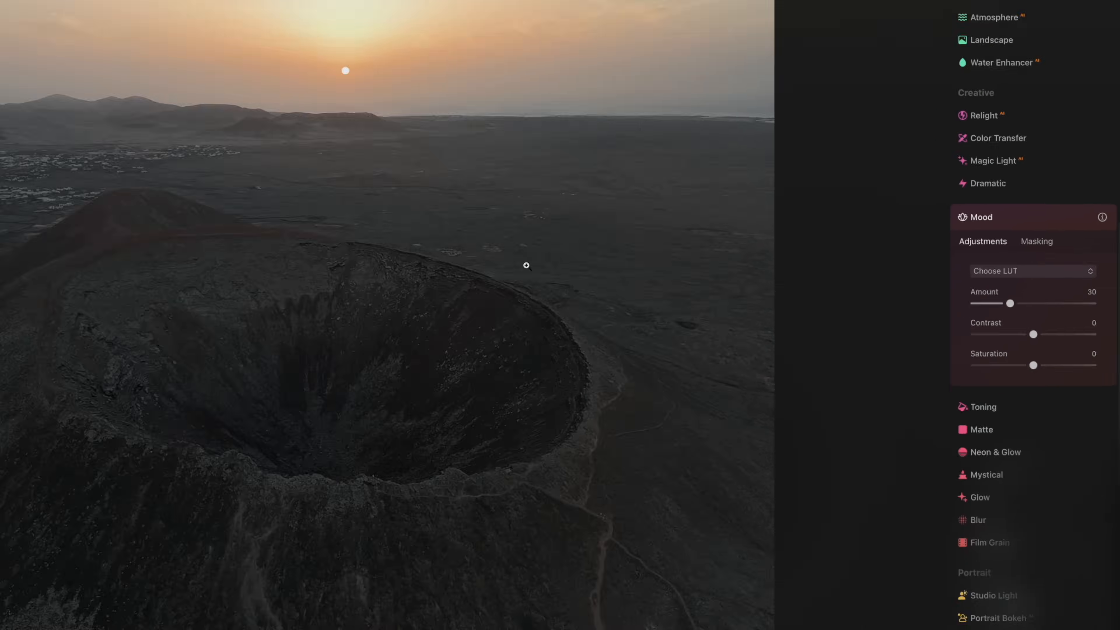
Step: View the DJI Mini 4 Pro Luts ( Gold ) folder in Finder and return to Luminar Neo
key("ctrl+Up")
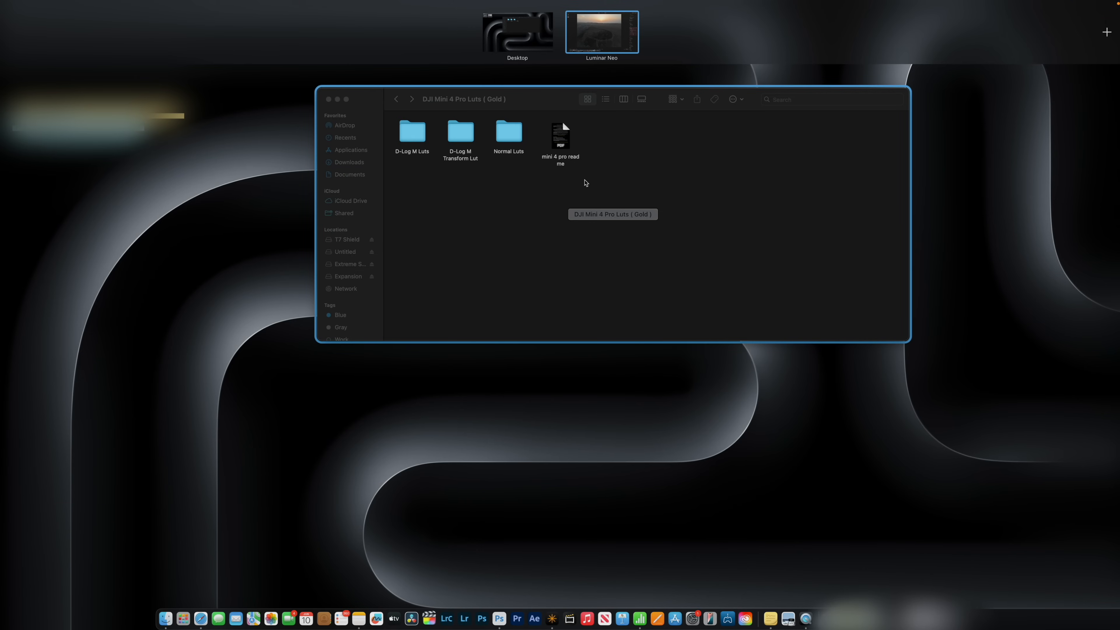
left_click(566, 183)
key("ctrl+Up")
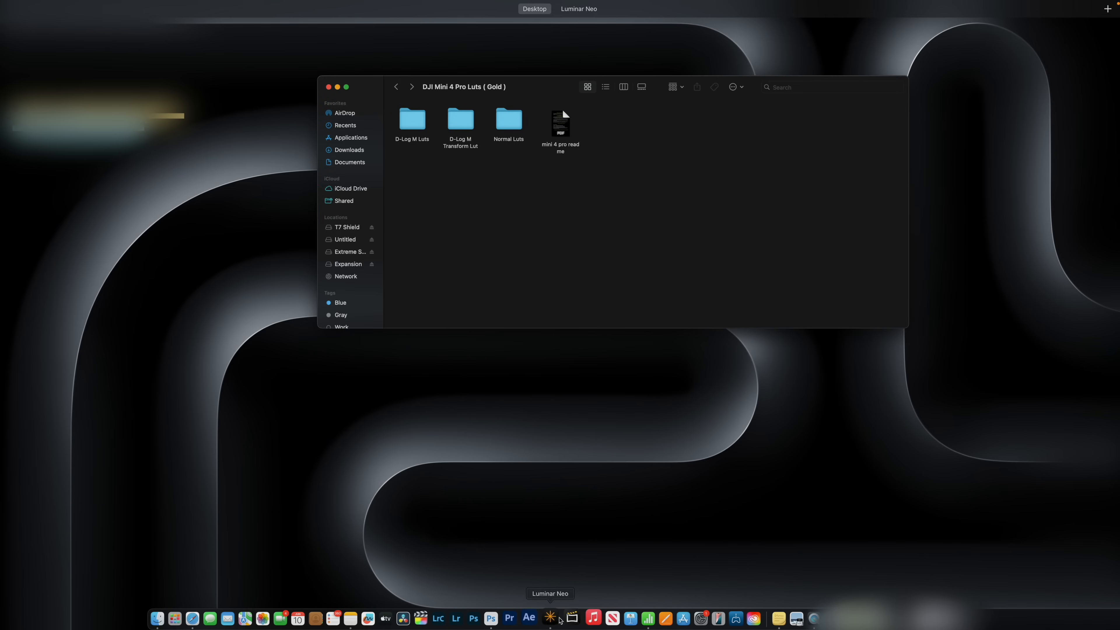
left_click(558, 618)
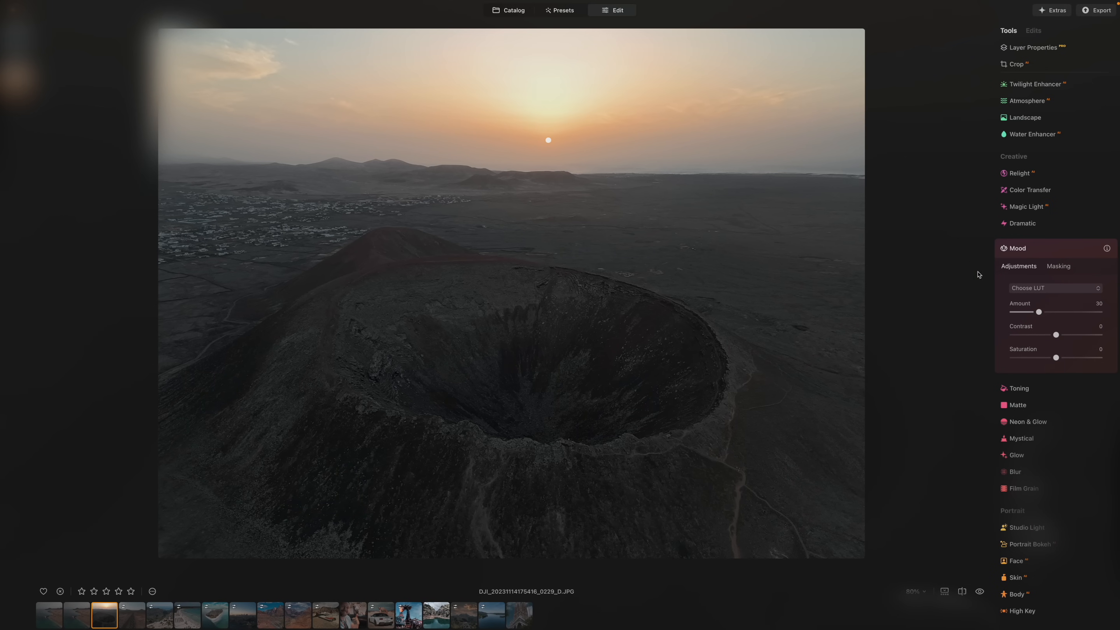
Step: Try to add custom Mood LUT files from the Normal Luts folder, selecting Woodland.cube, Teal and Orange.cube, Sunset.cube, Stealth.cube and Set + Forget .cube
left_click(1032, 287)
mouse_move(1042, 334)
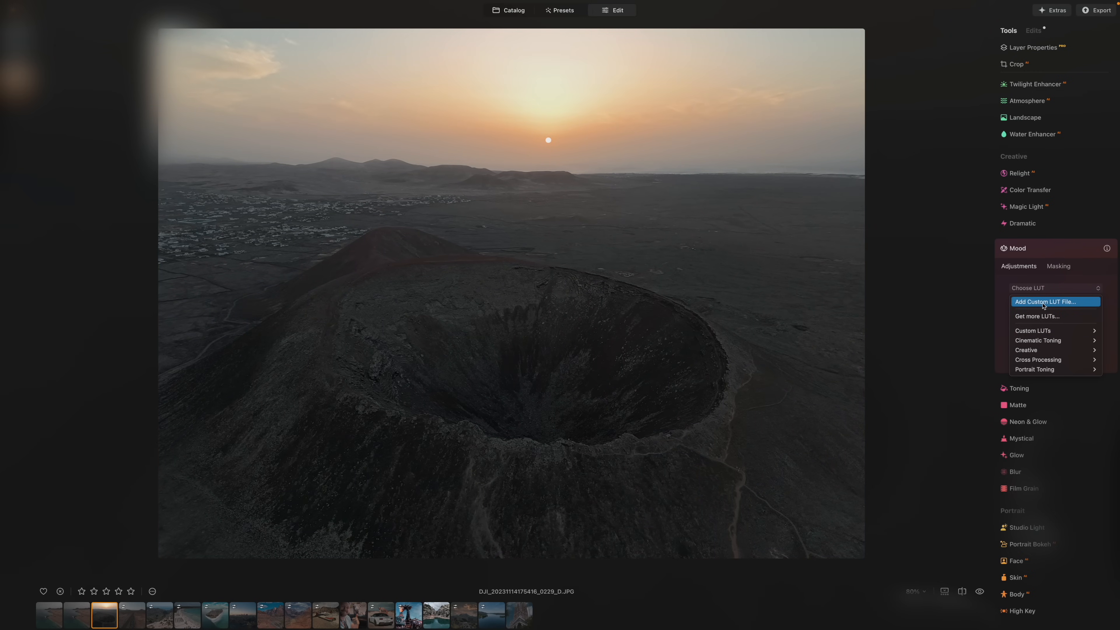
left_click(1043, 303)
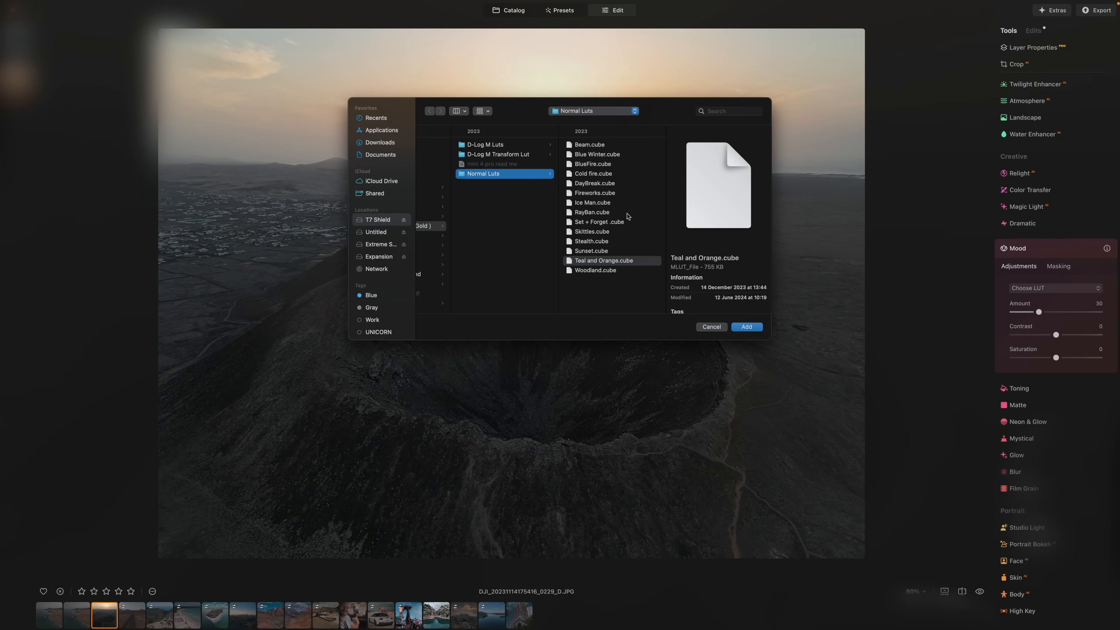
scroll(492, 162, "right", 2)
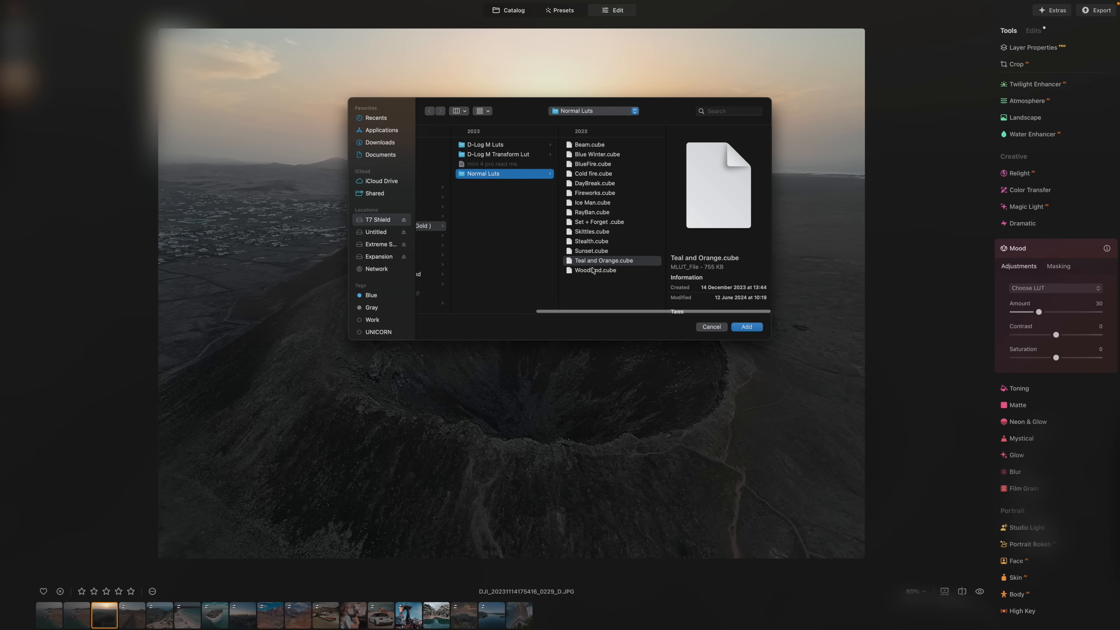
left_click(591, 270, "super")
left_click(590, 251, "super")
left_click(587, 241, "super")
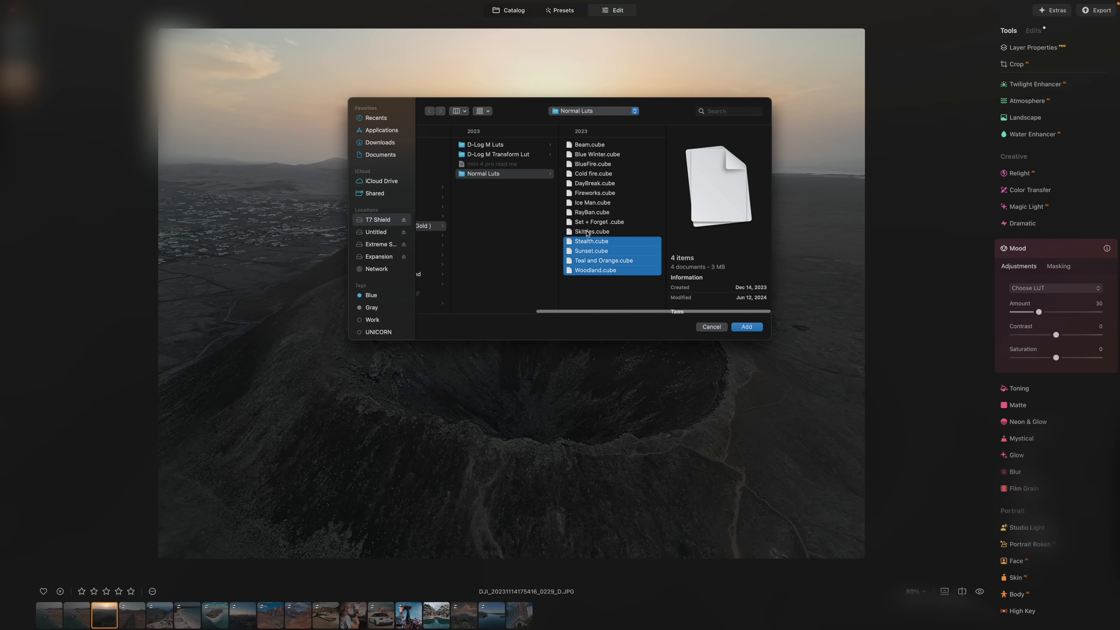
left_click(587, 222, "super")
left_click(723, 327)
Step: Apply the Blue Winter custom LUT to the volcano photo and sharpen it with Supersharp in Universal mode
left_click(1054, 292)
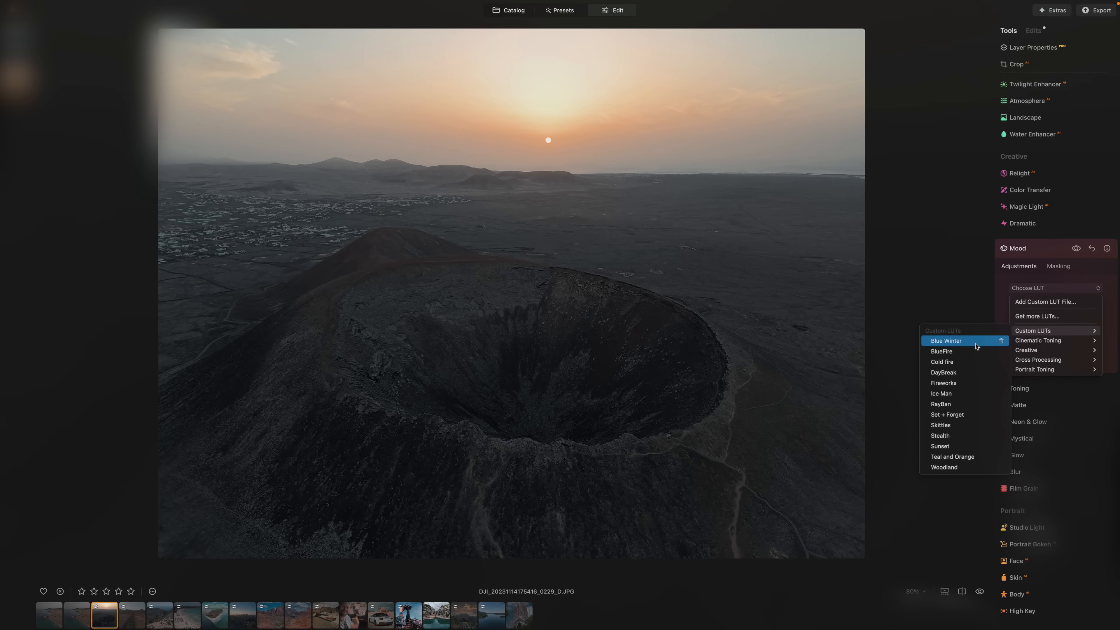
left_click(972, 341)
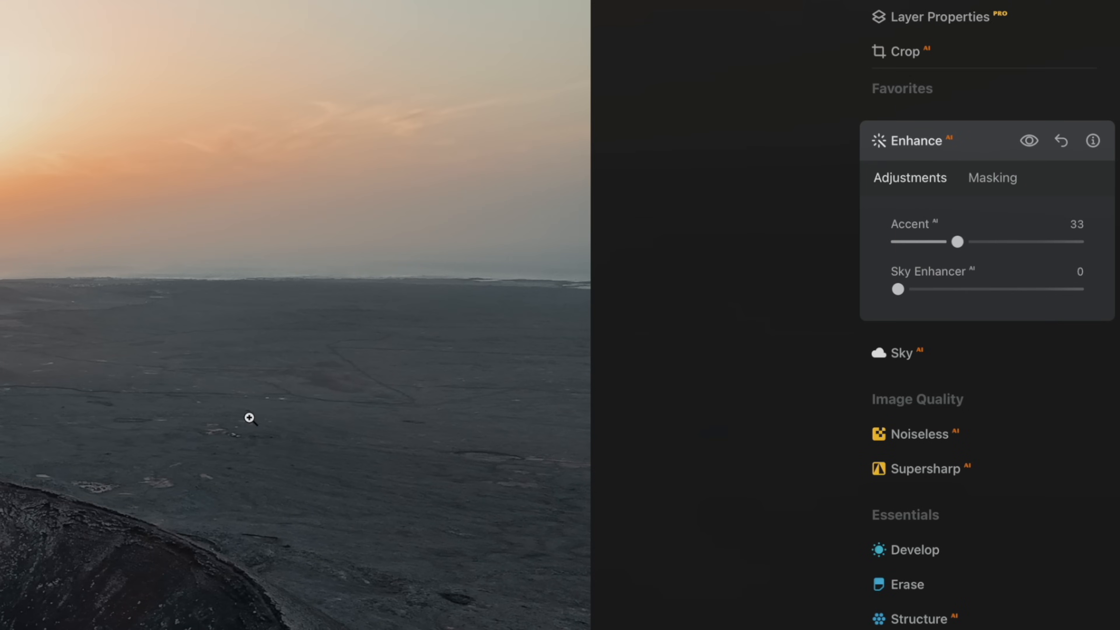
left_click(972, 468)
left_click(986, 408)
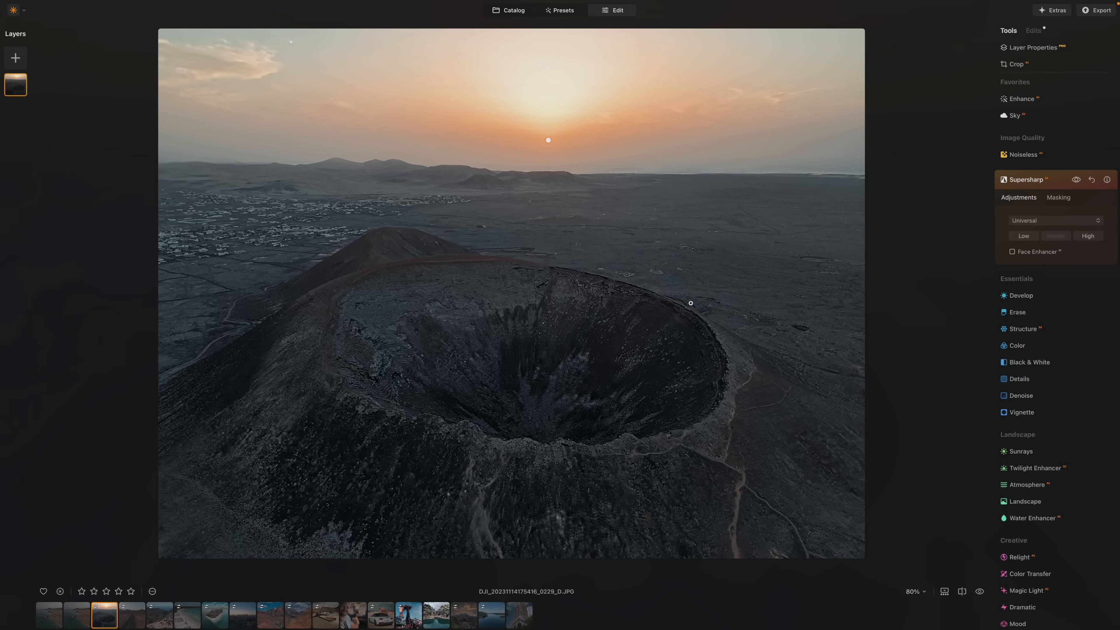
Step: Brush a Structure mask over the volcano crater with brush size 166 and set Amount to 44 and Boost to 22
left_click(1016, 329)
left_click(1058, 269)
left_click(1023, 294)
left_click_drag(1031, 326, 1046, 326)
mouse_move(608, 344)
left_mouse_down()
mouse_move(562, 338)
mouse_move(544, 300)
mouse_move(402, 282)
mouse_move(633, 319)
mouse_move(746, 359)
mouse_move(833, 423)
mouse_move(797, 519)
mouse_move(555, 534)
mouse_move(363, 498)
mouse_move(266, 458)
mouse_move(384, 269)
mouse_move(525, 351)
mouse_move(435, 363)
mouse_move(594, 394)
mouse_move(545, 436)
mouse_move(442, 446)
left_mouse_up()
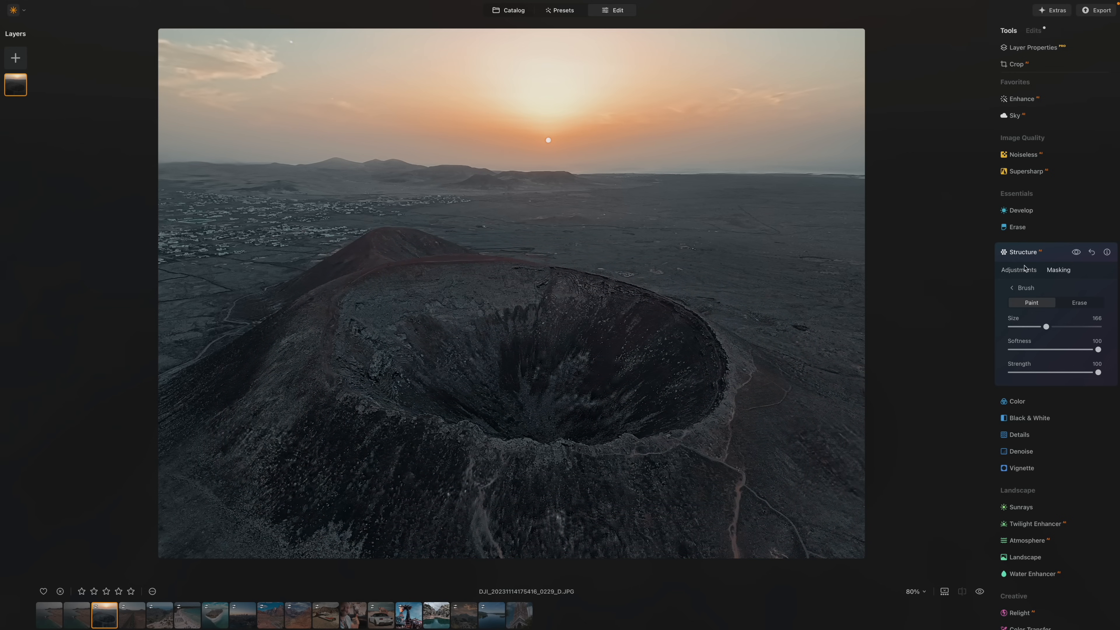
left_click(1019, 269)
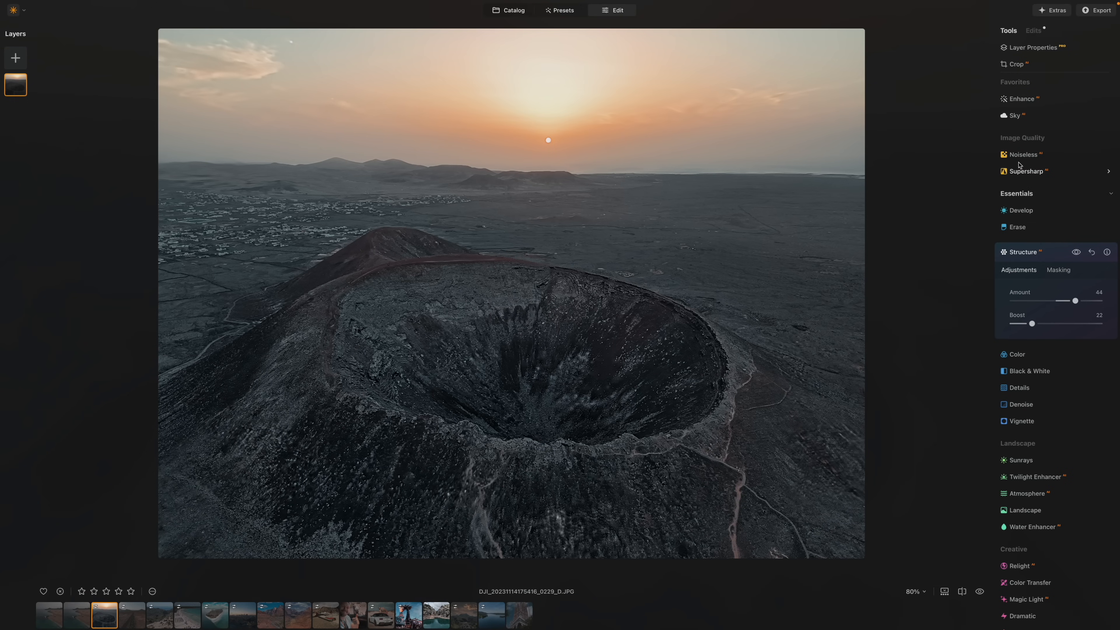
Step: Brush a Develop mask over the land around the crater with brush size 200 and lower its Exposure
left_click(1021, 210)
left_click(1059, 102)
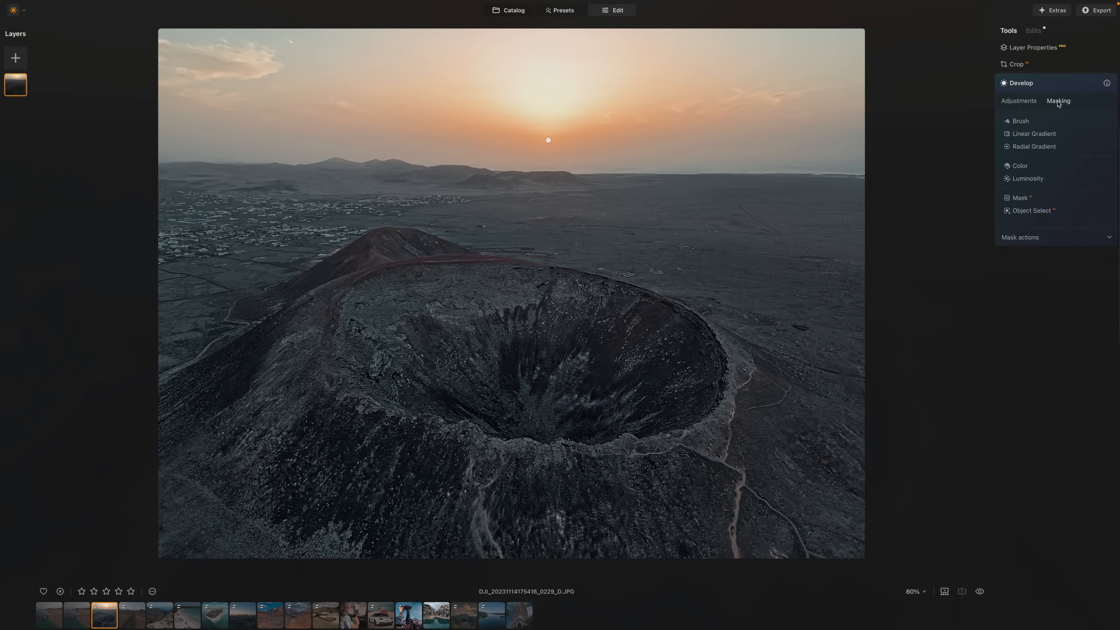
left_click(1021, 123)
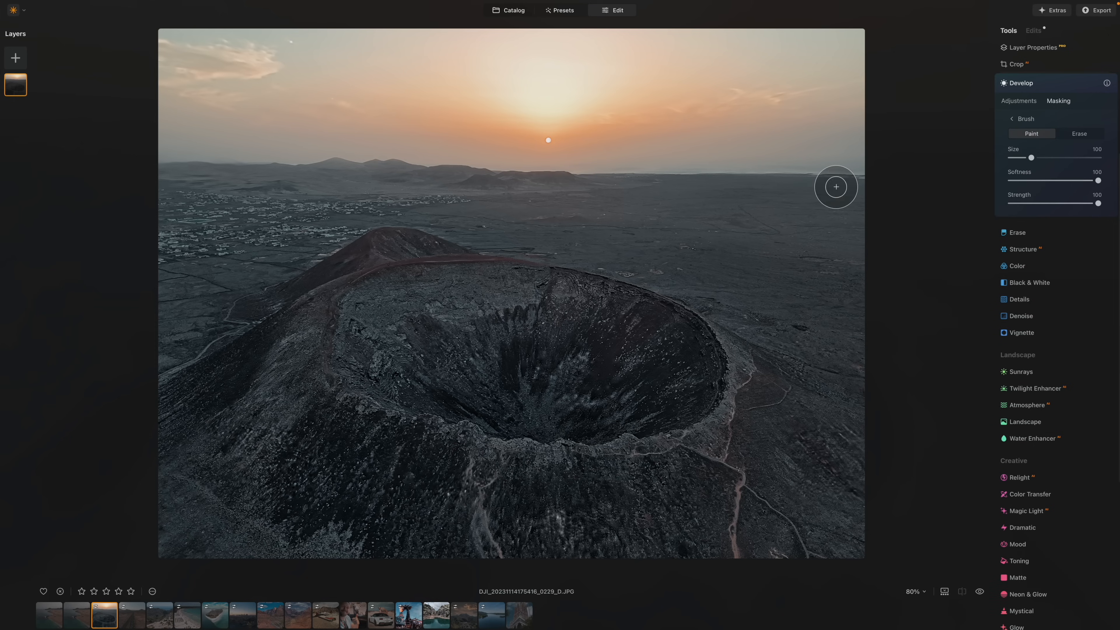
left_click_drag(1052, 155, 1054, 158)
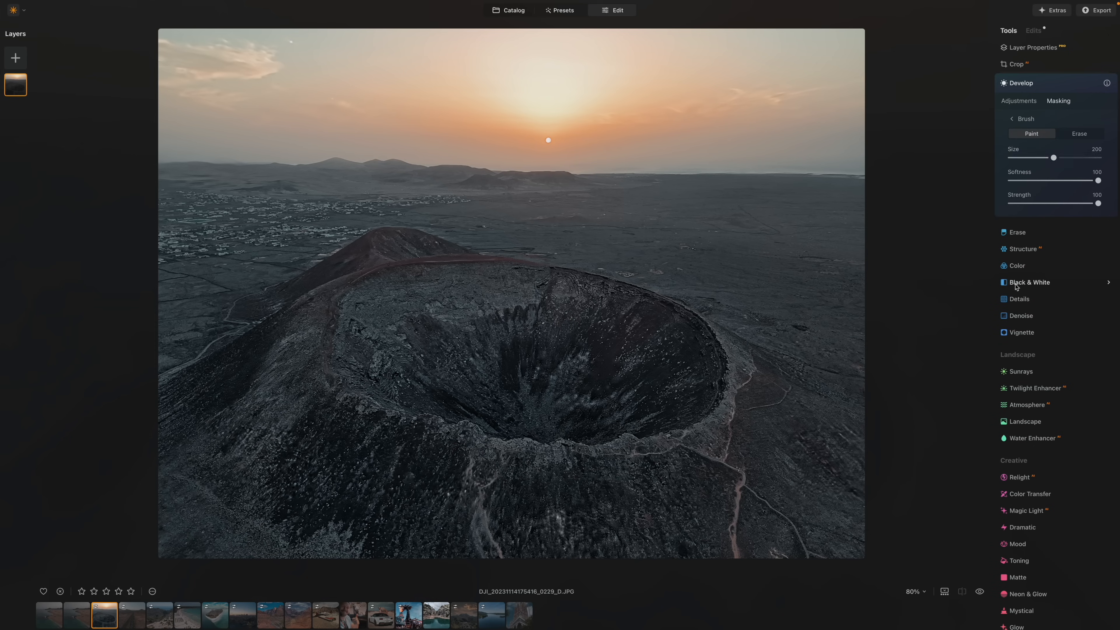
mouse_move(787, 230)
left_mouse_down()
mouse_move(698, 205)
mouse_move(825, 231)
mouse_move(833, 447)
mouse_move(838, 424)
mouse_move(790, 254)
mouse_move(588, 220)
mouse_move(646, 209)
mouse_move(518, 204)
mouse_move(757, 273)
mouse_move(794, 309)
mouse_move(465, 196)
mouse_move(506, 196)
mouse_move(340, 177)
mouse_move(414, 184)
mouse_move(278, 193)
mouse_move(174, 216)
mouse_move(215, 194)
mouse_move(277, 206)
mouse_move(203, 267)
mouse_move(288, 228)
mouse_move(191, 291)
left_mouse_up()
left_click(1017, 119)
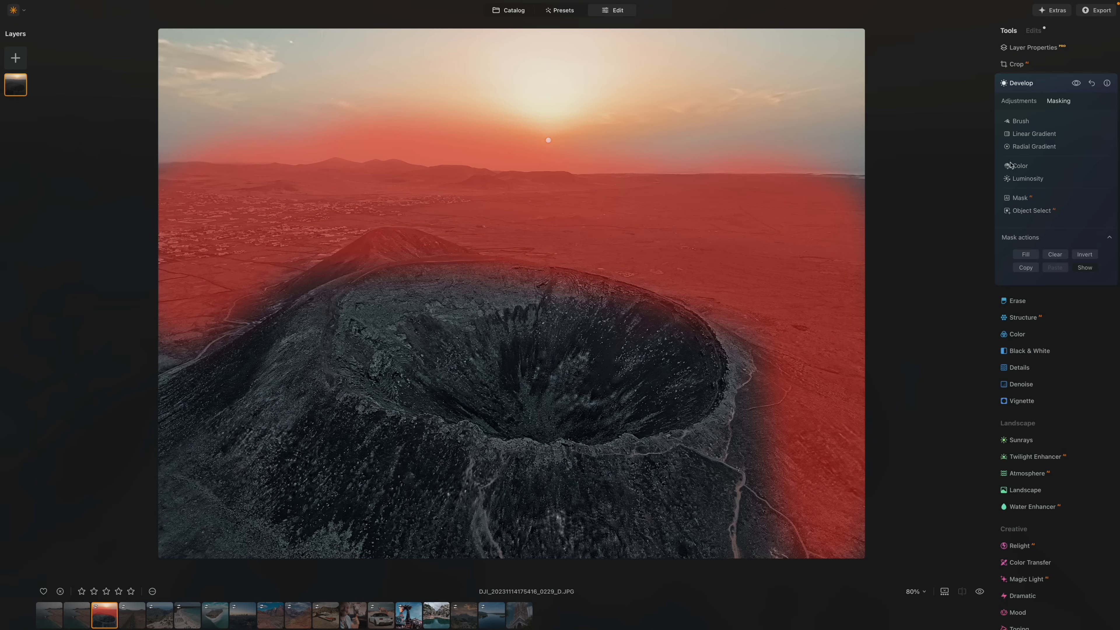
left_click(1019, 102)
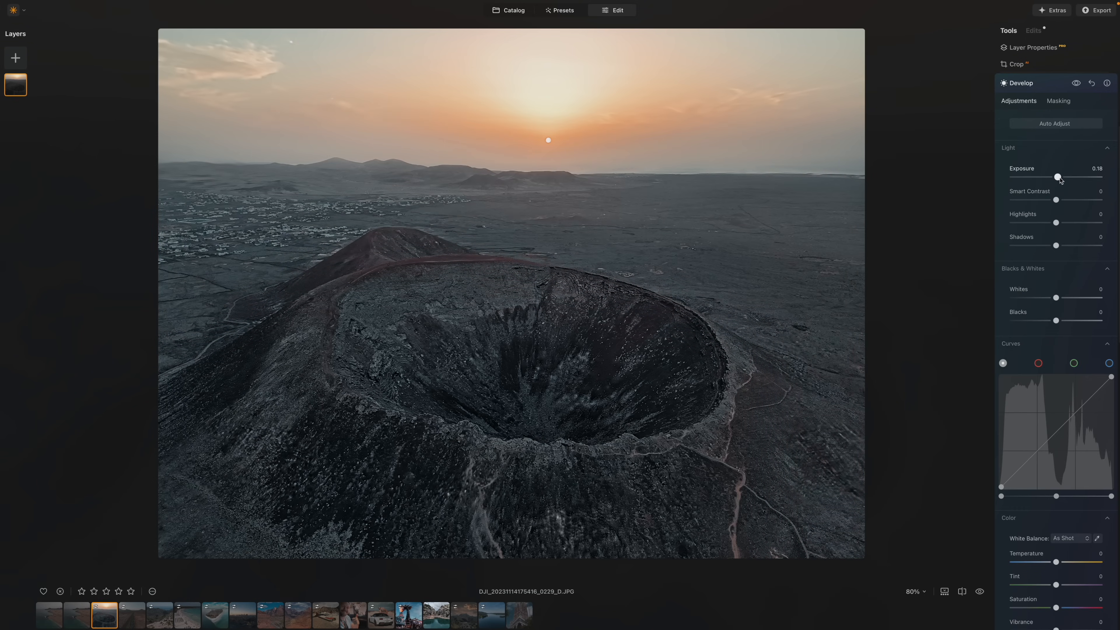
left_click_drag(1059, 179, 1051, 180)
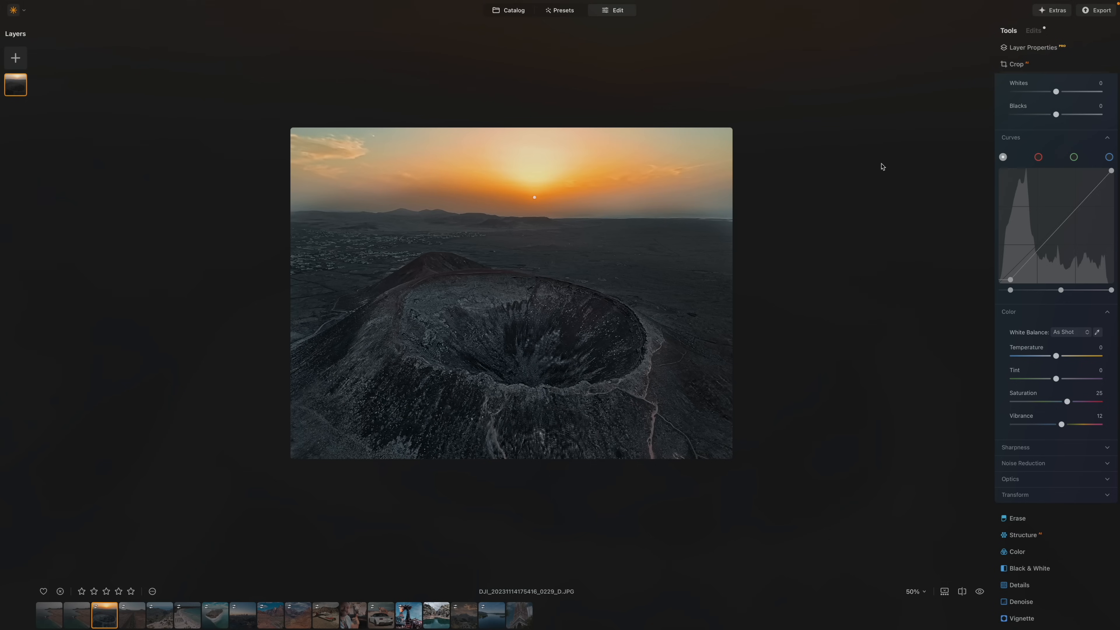
left_click(1033, 30)
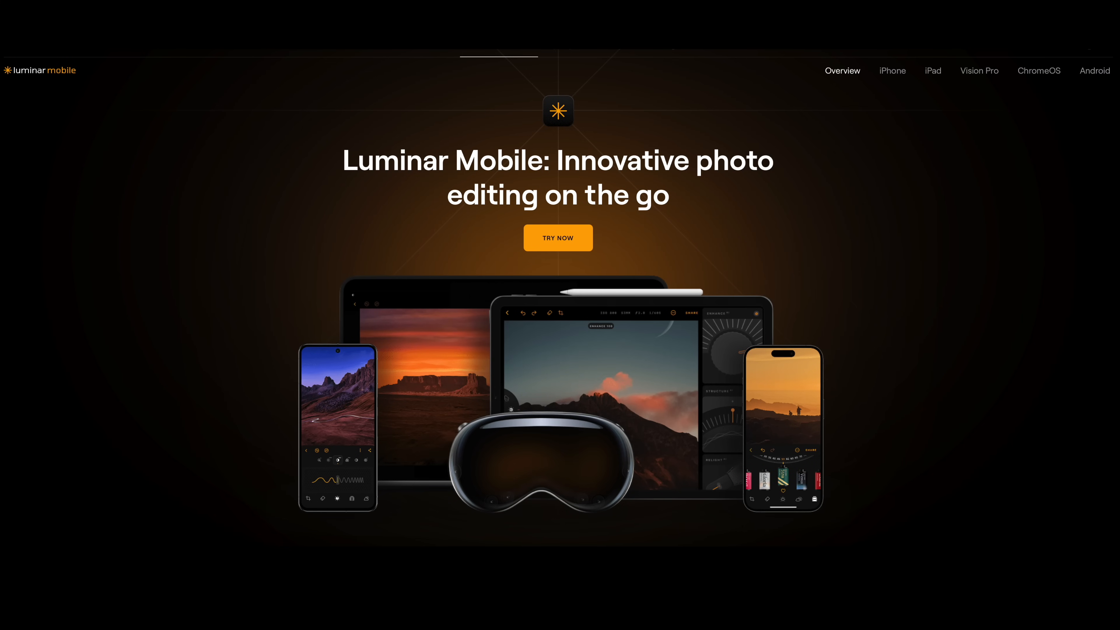
scroll(560, 315, "down", 10)
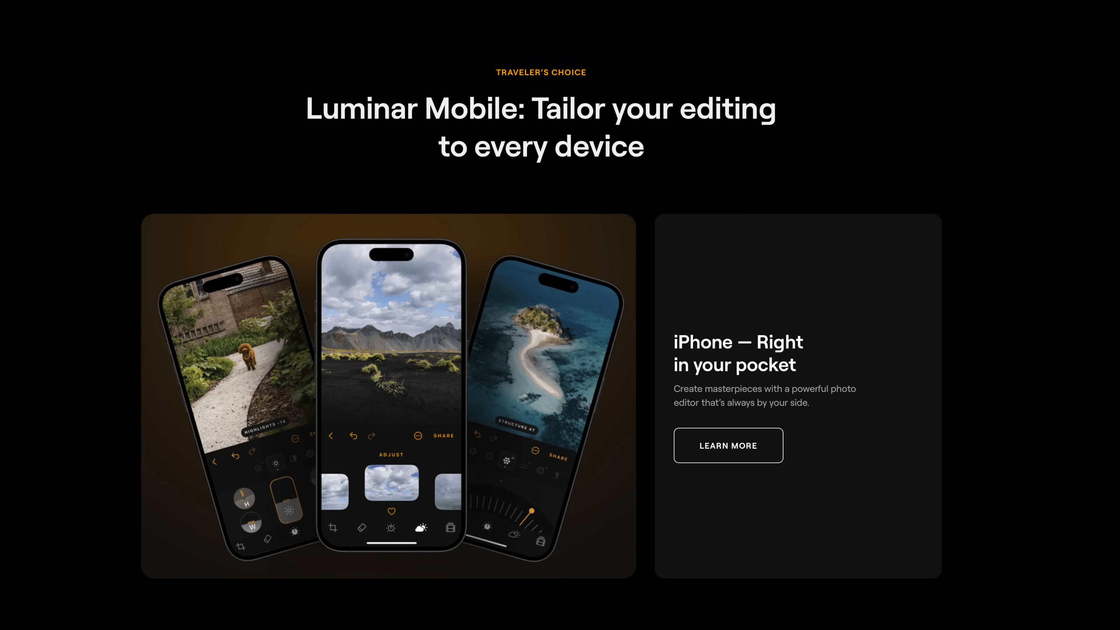
scroll(560, 315, "down", 10)
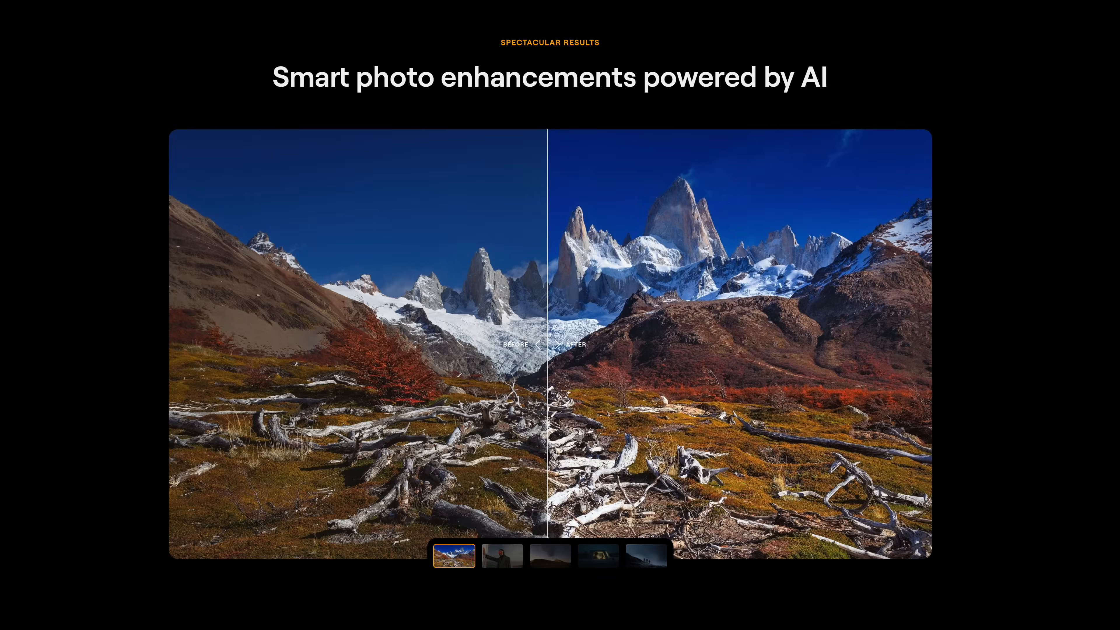
scroll(560, 315, "down", 10)
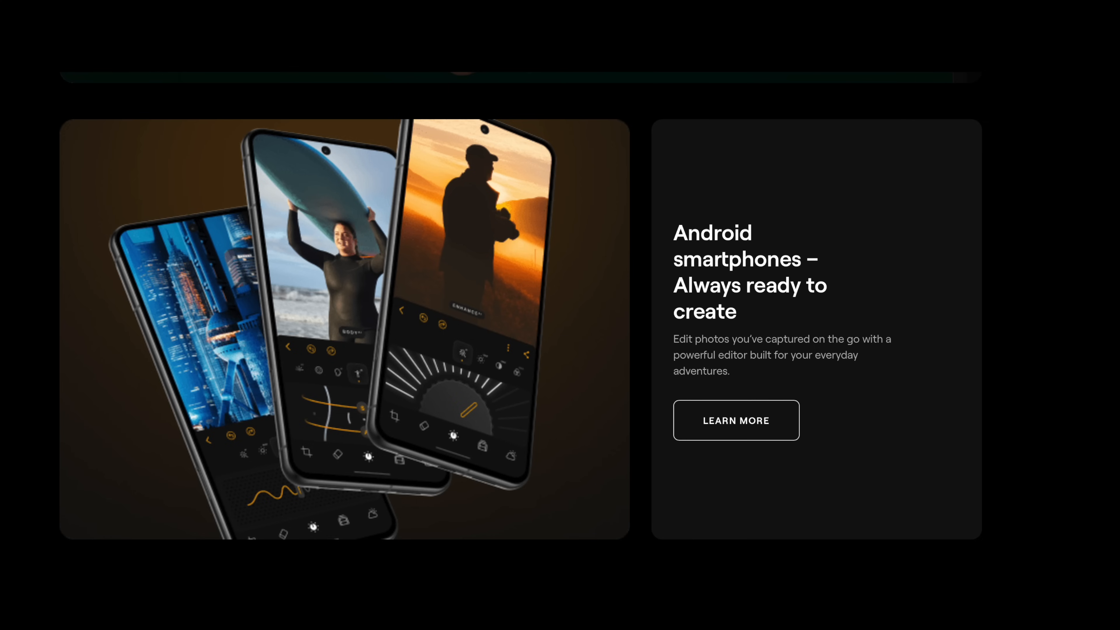
scroll(560, 315, "down", 10)
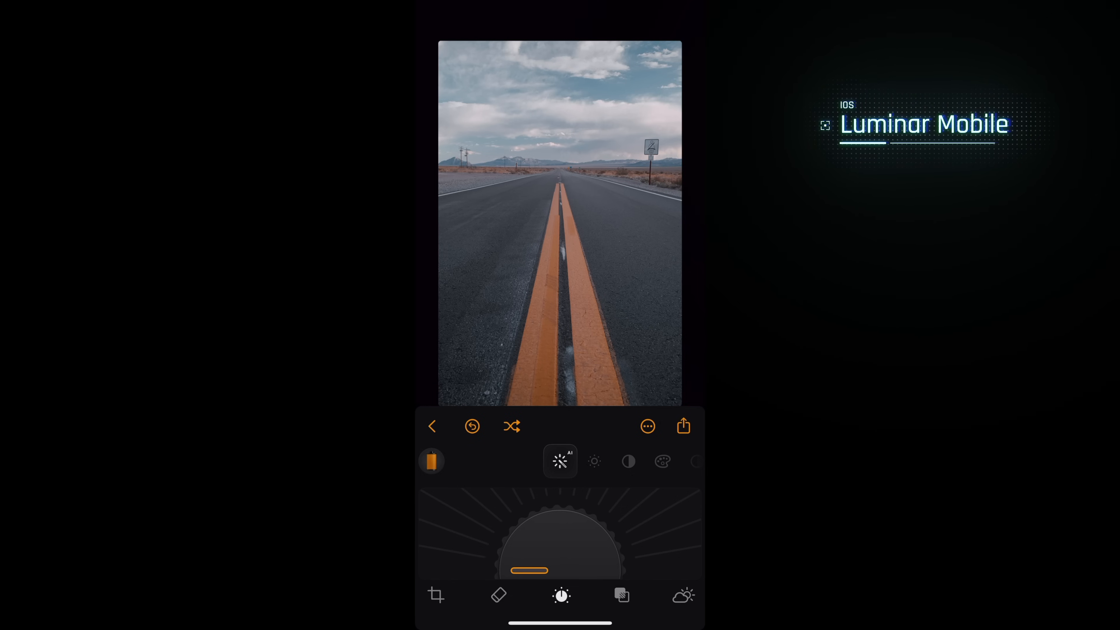
scroll(560, 461, "right", 3)
scroll(560, 461, "left", 3)
scroll(560, 461, "right", 1)
scroll(560, 461, "right", 3)
scroll(560, 461, "left", 5)
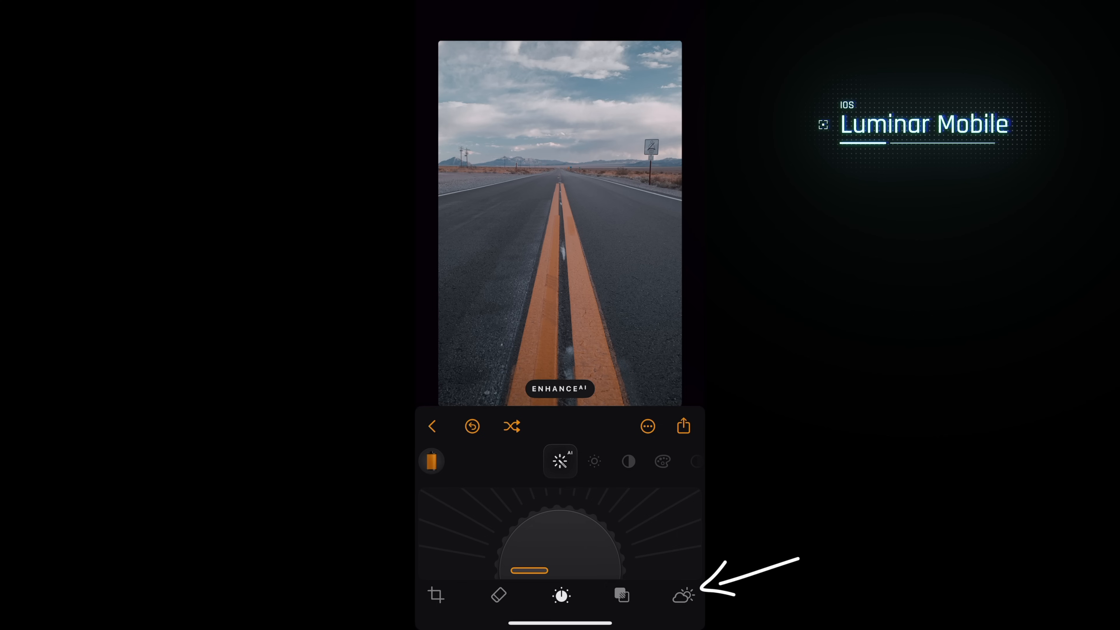
Step: Replace the road photo's sky, trying the blue and stormy options and applying the orange sunset clouds
left_click(683, 595)
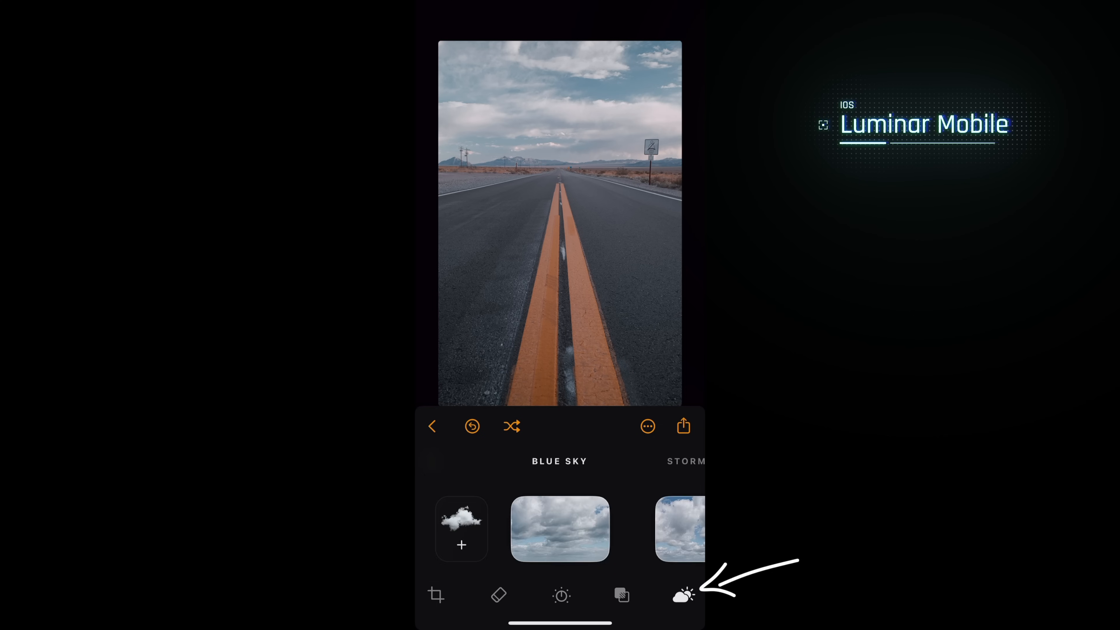
left_click(560, 529)
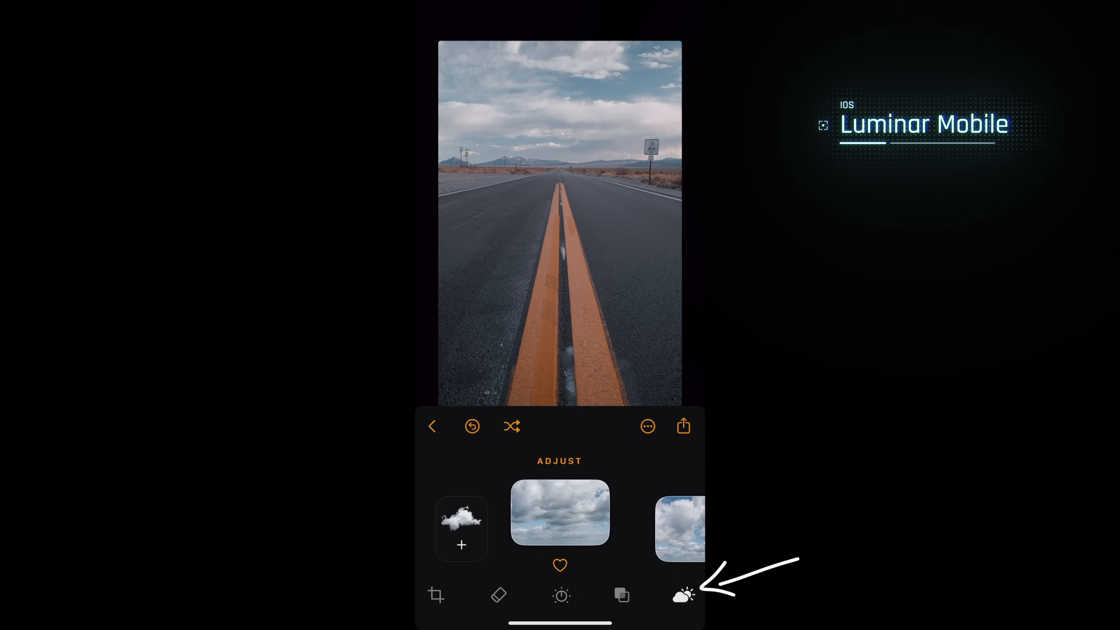
scroll(560, 521, "right", 3)
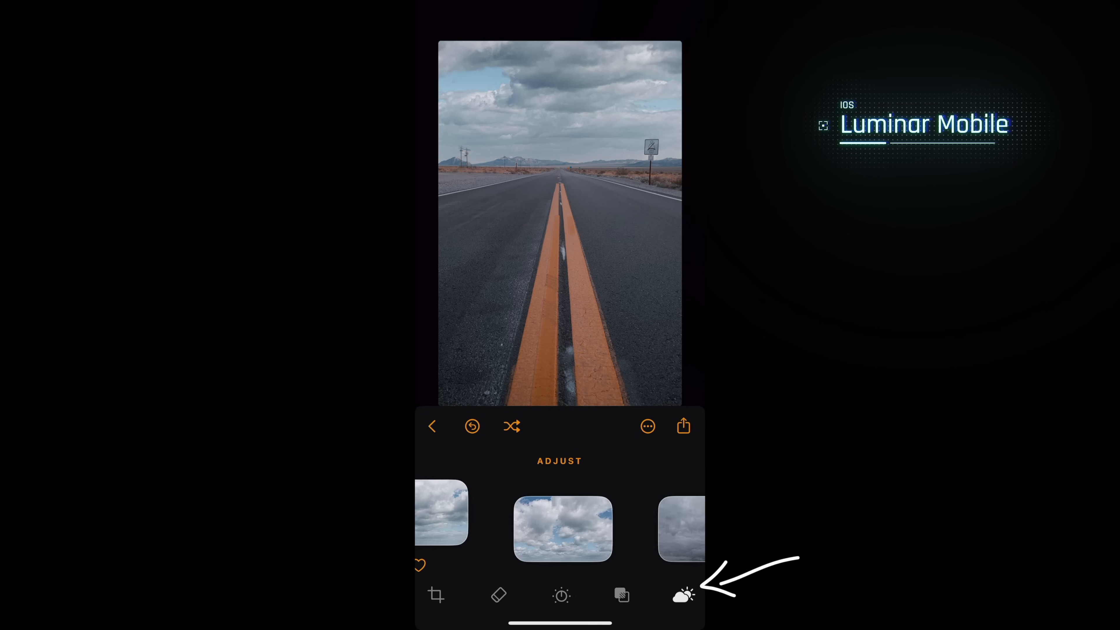
scroll(560, 529, "right", 3)
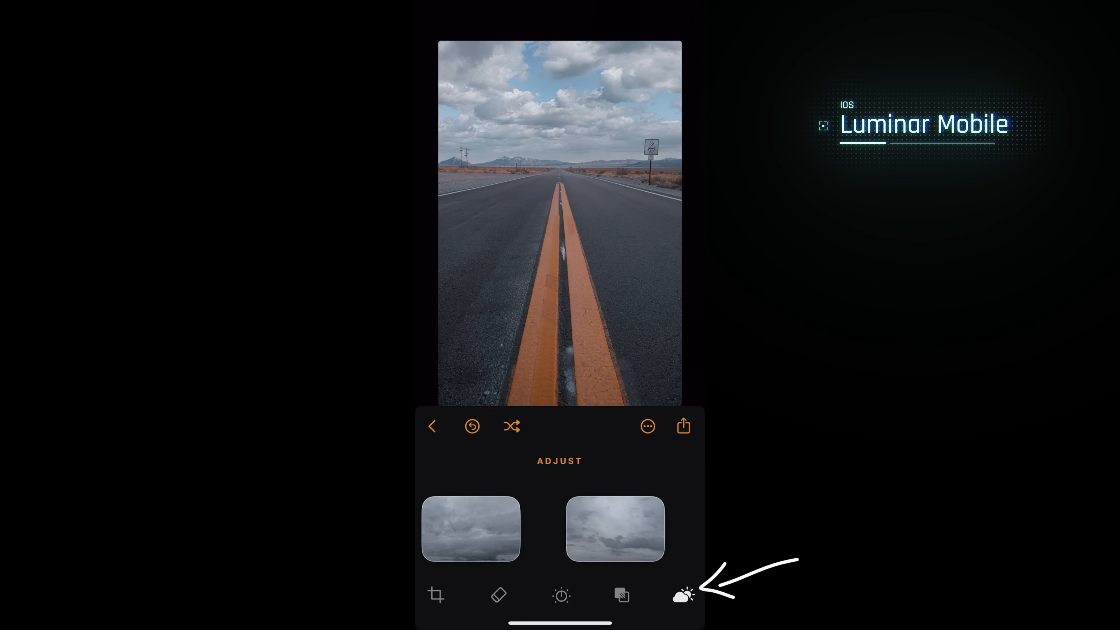
scroll(560, 529, "right", 3)
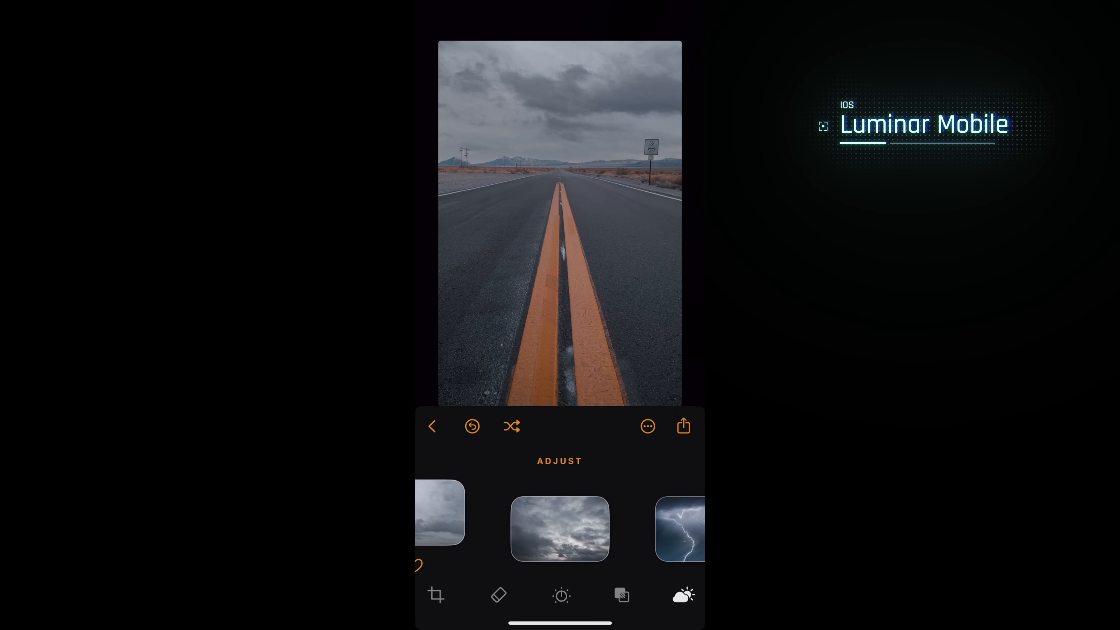
scroll(560, 529, "right", 5)
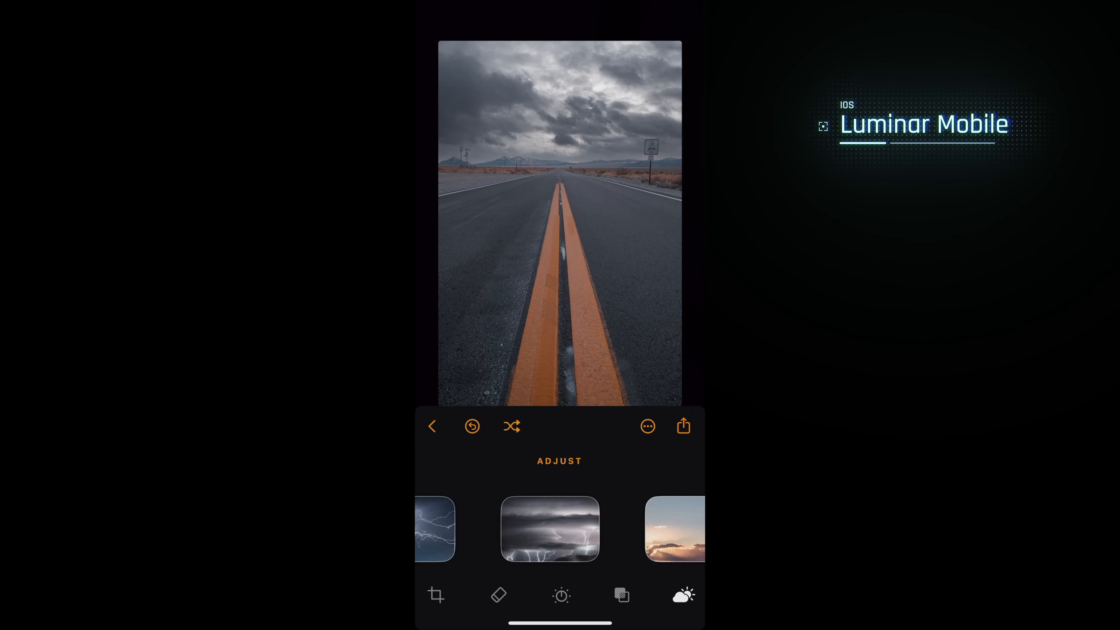
scroll(560, 529, "right", 2)
scroll(560, 529, "right", 1)
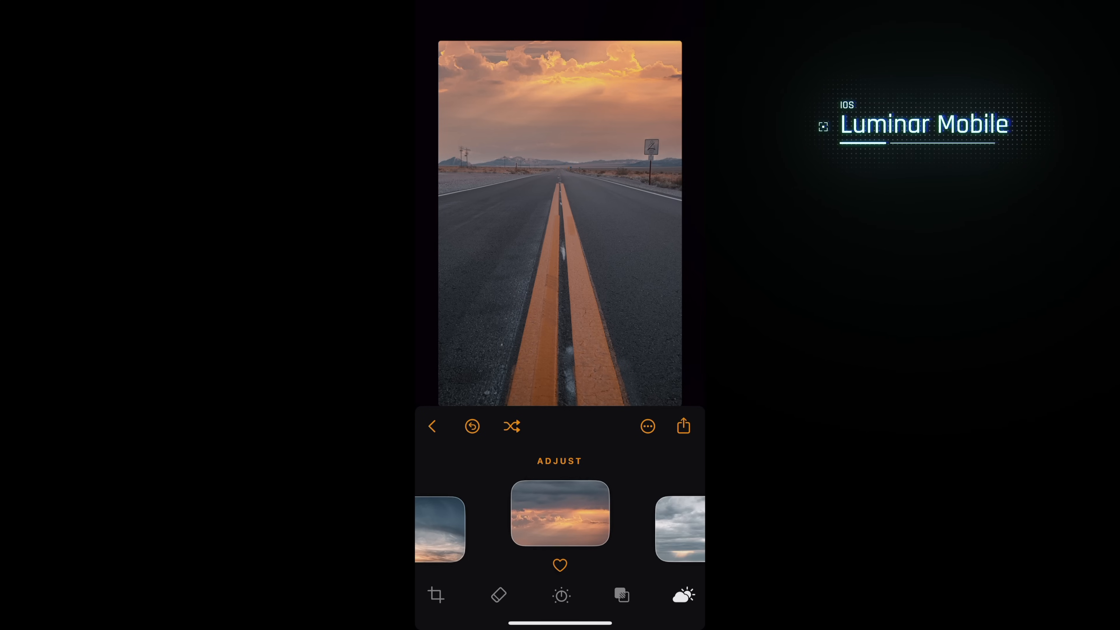
scroll(560, 529, "left", 1)
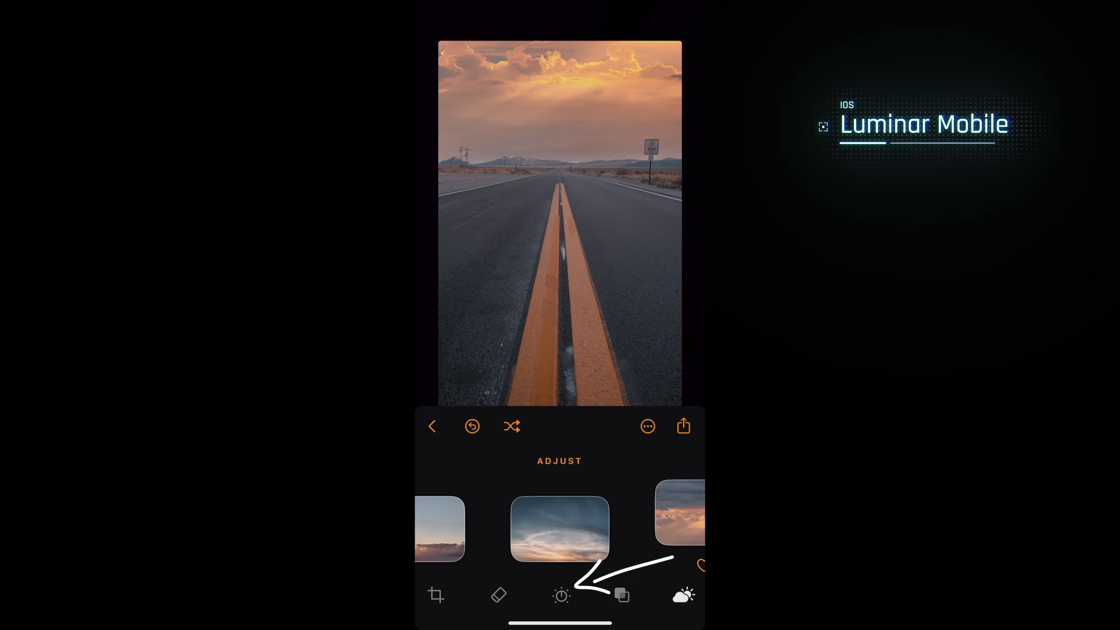
Step: Set Enhance to 67 on the road photo and compare the edit with the original
left_click(561, 595)
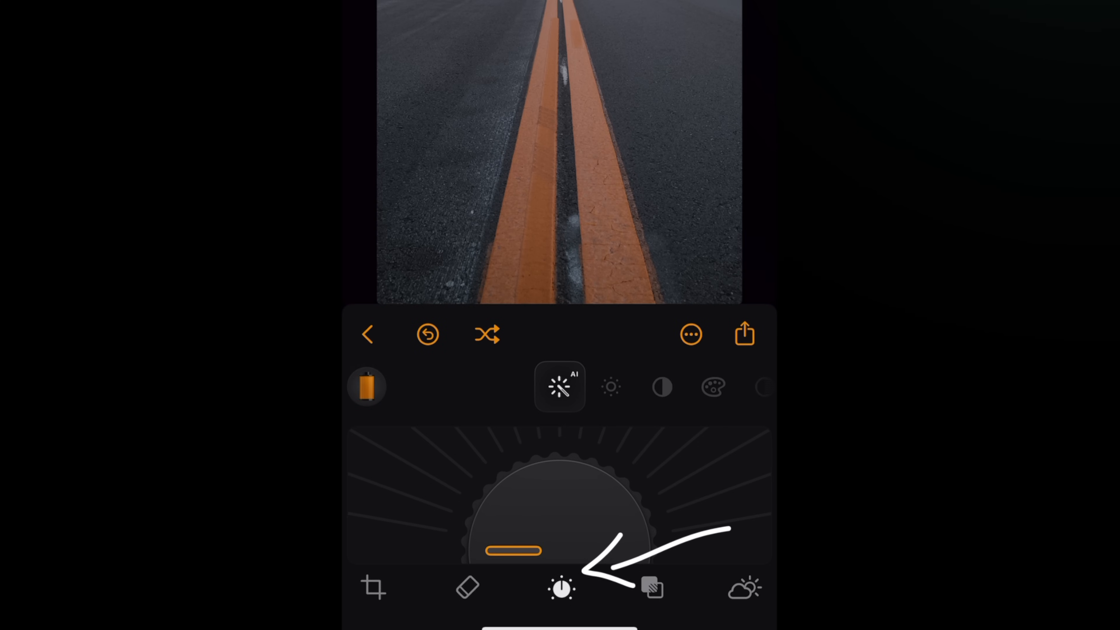
mouse_move(514, 551)
left_mouse_down()
mouse_move(531, 515)
mouse_move(582, 512)
left_mouse_up()
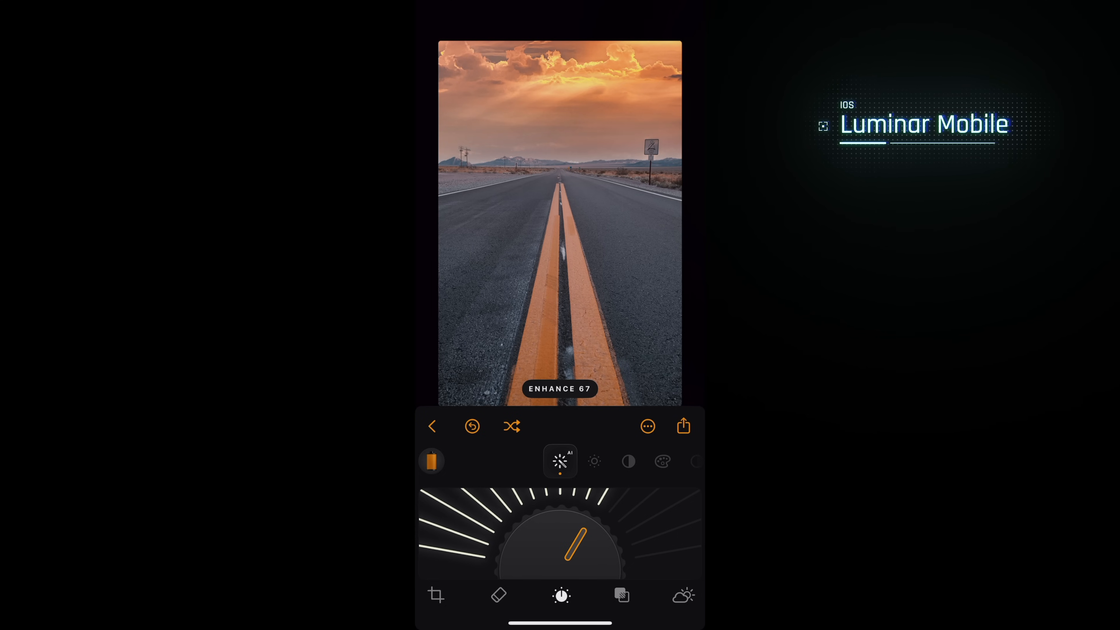
left_click(560, 223)
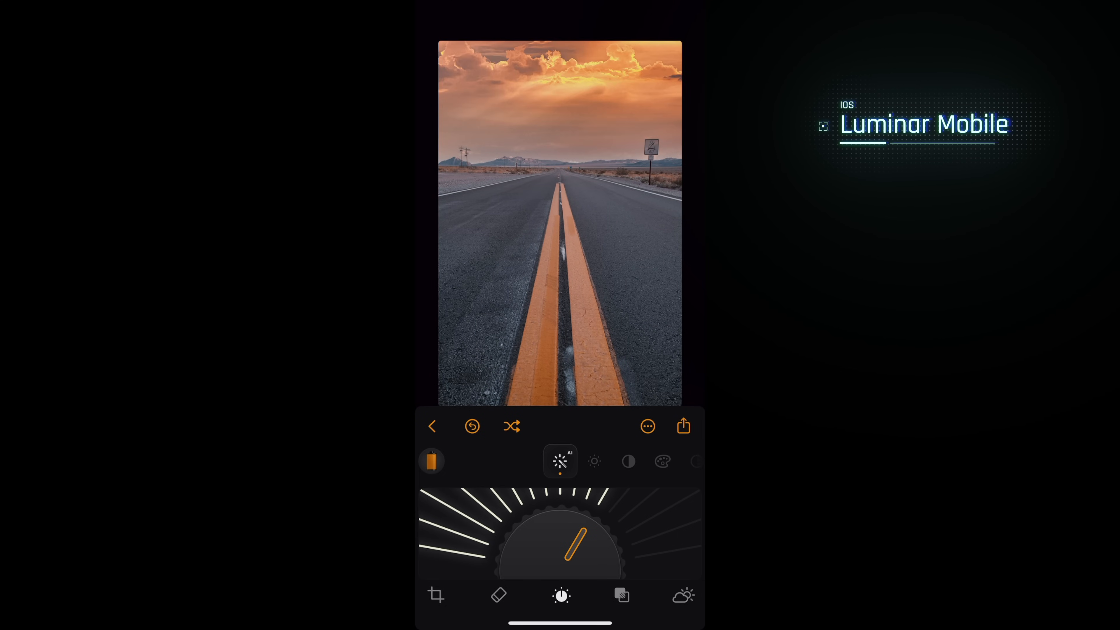
left_click(560, 224)
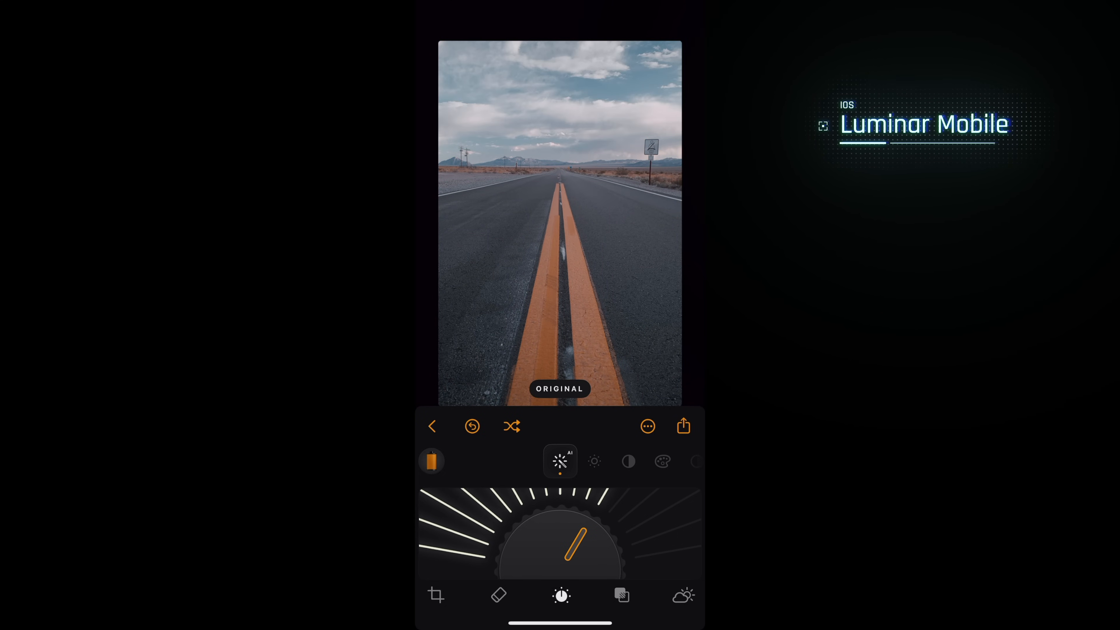
Step: Fine-tune the road photo's exposure and highlights with the Develop tool
left_click(594, 461)
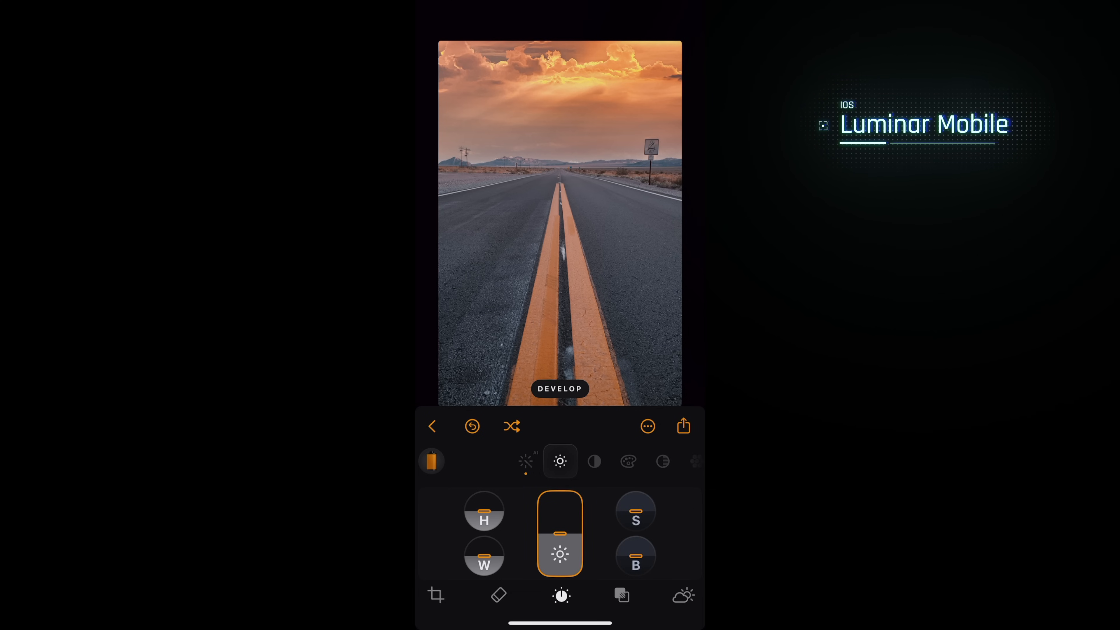
mouse_move(560, 533)
left_mouse_down()
mouse_move(560, 547)
mouse_move(560, 534)
left_mouse_up()
left_click_drag(484, 510, 483, 511)
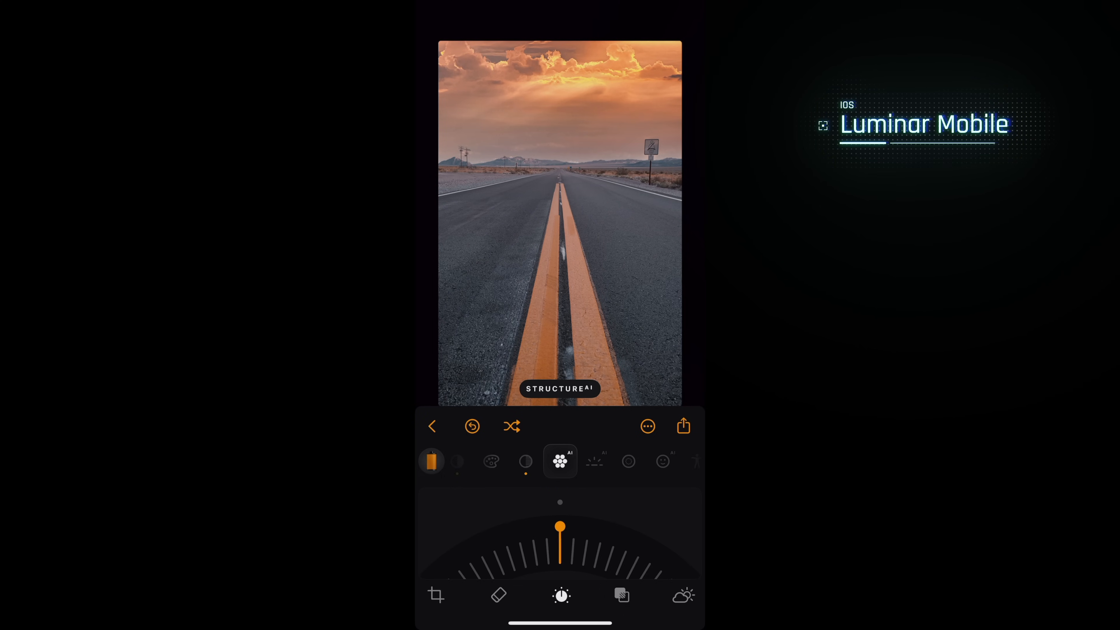
Step: Set Structure to 13 and slightly reduce the upper lighting slider in the Relight tool
mouse_move(560, 527)
left_mouse_down()
mouse_move(602, 530)
mouse_move(480, 543)
mouse_move(562, 526)
mouse_move(600, 533)
mouse_move(571, 527)
left_mouse_up()
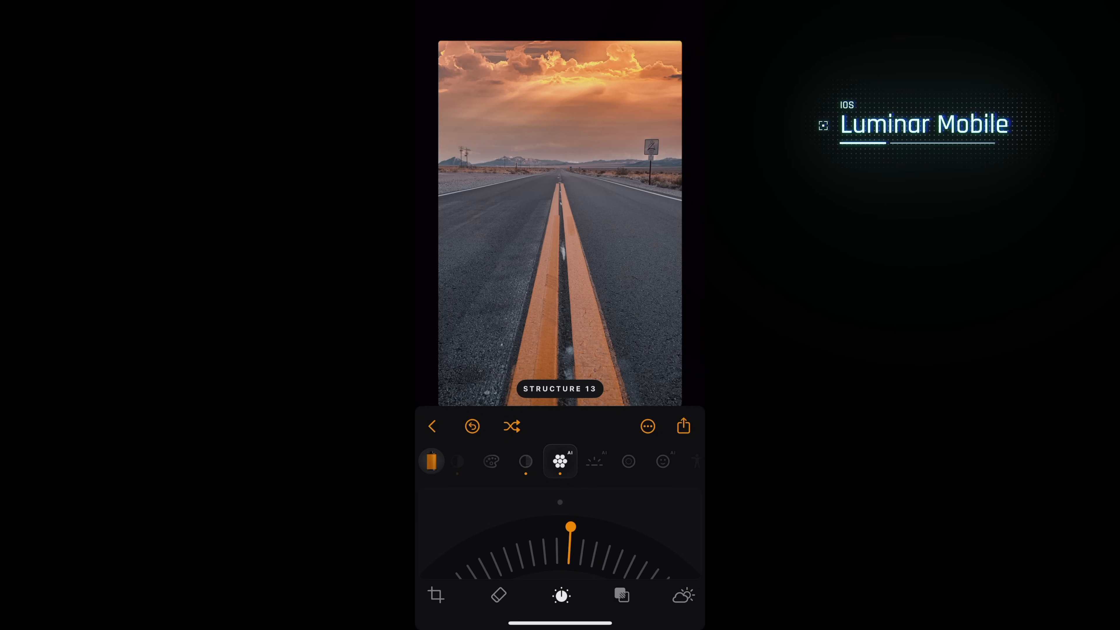
left_click(595, 461)
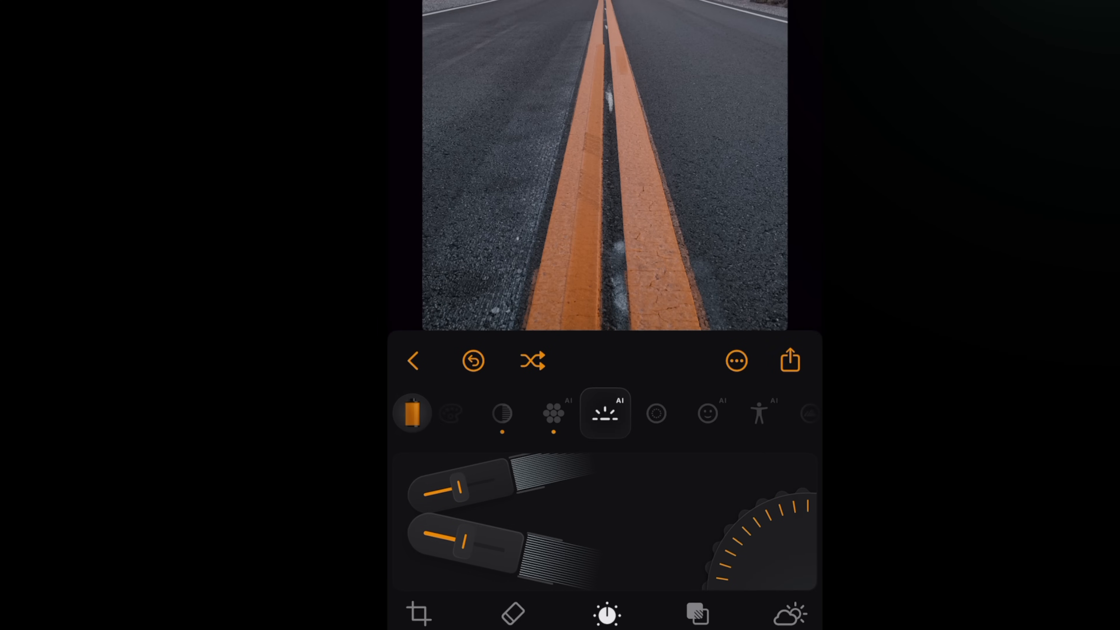
mouse_move(460, 488)
left_mouse_down()
mouse_move(480, 484)
mouse_move(435, 492)
mouse_move(500, 478)
mouse_move(452, 488)
left_mouse_up()
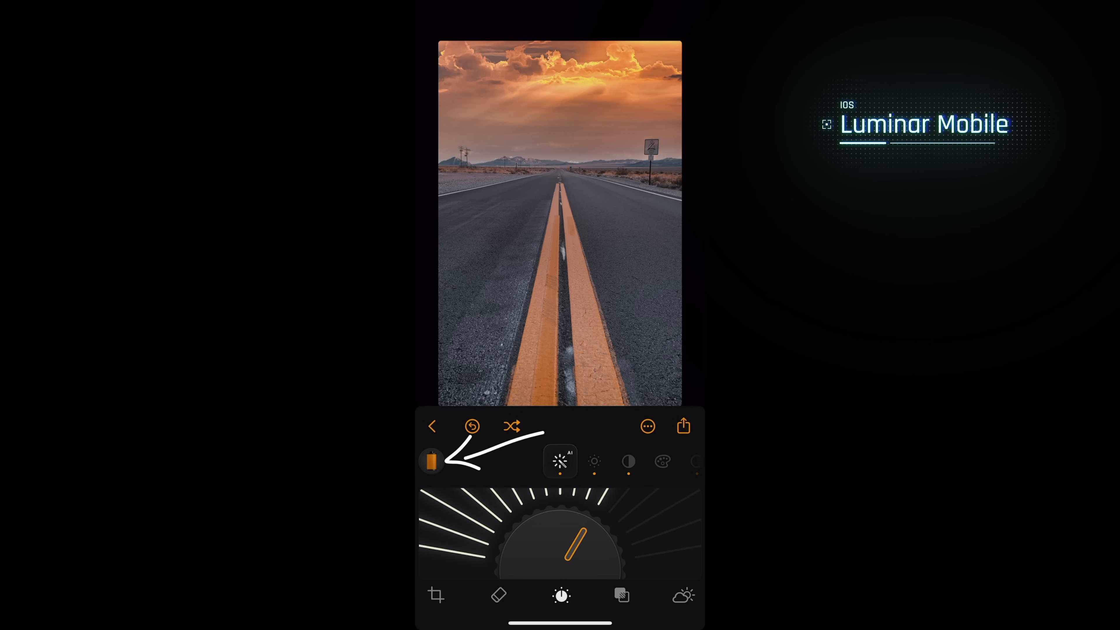
Step: Try film looks including berlin and Venus on the road photo and apply a warm orange look
left_click(432, 462)
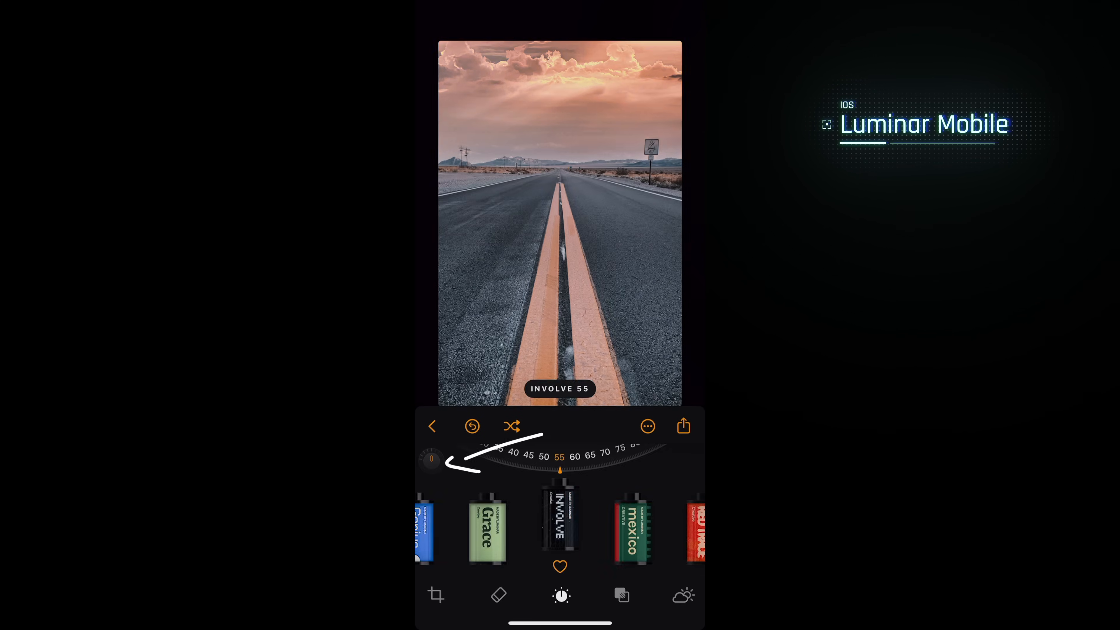
scroll(560, 529, "right", 5)
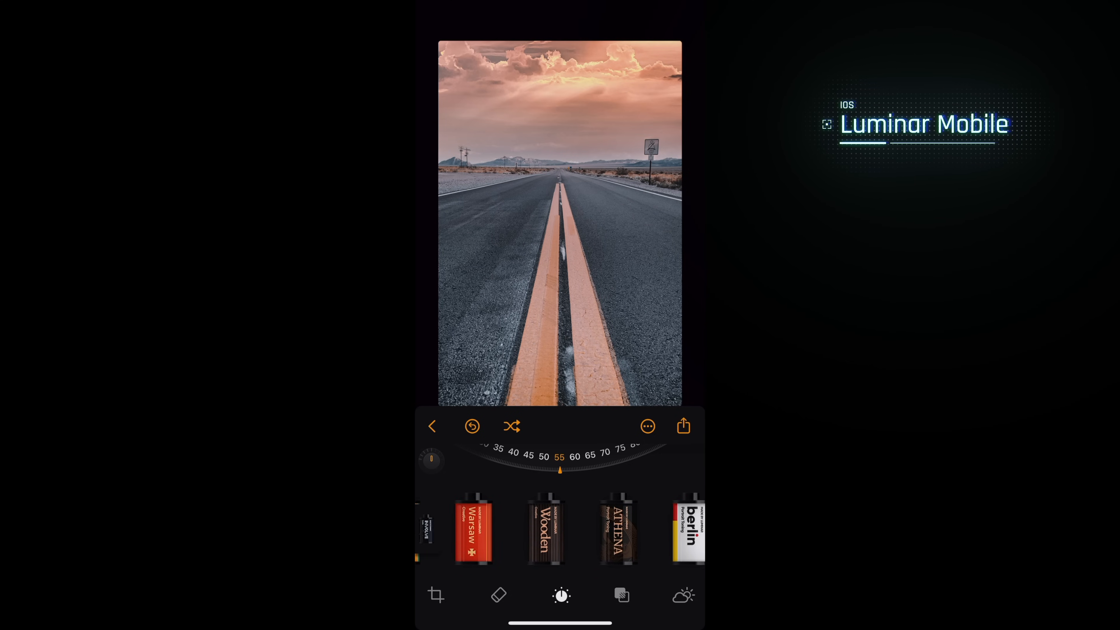
scroll(560, 530, "right", 2)
left_click(635, 530)
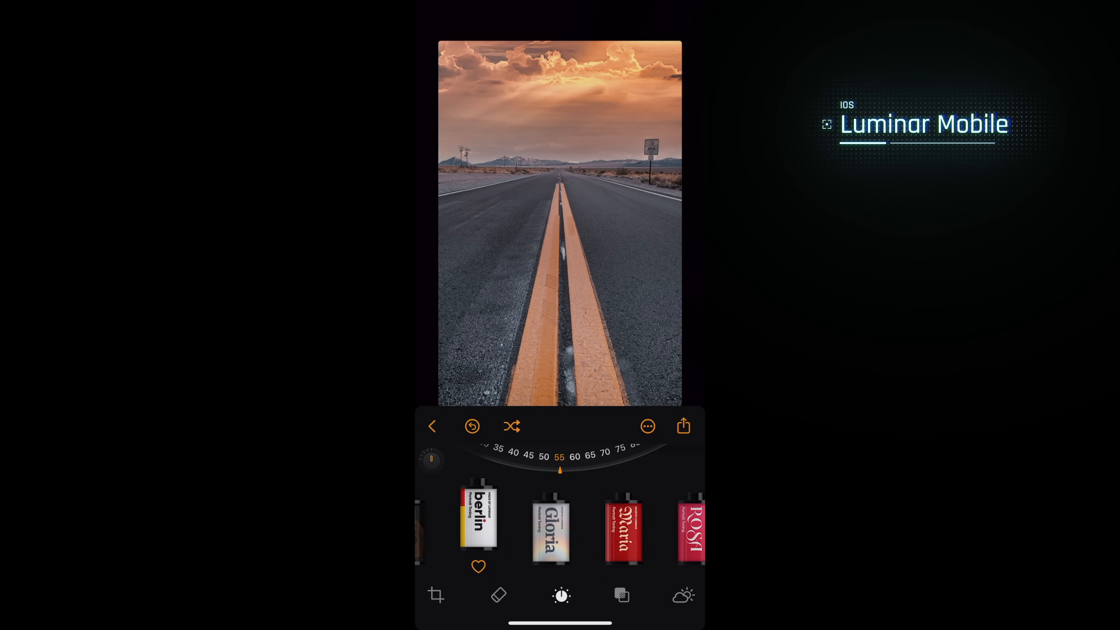
left_click(648, 530)
scroll(560, 530, "right", 4)
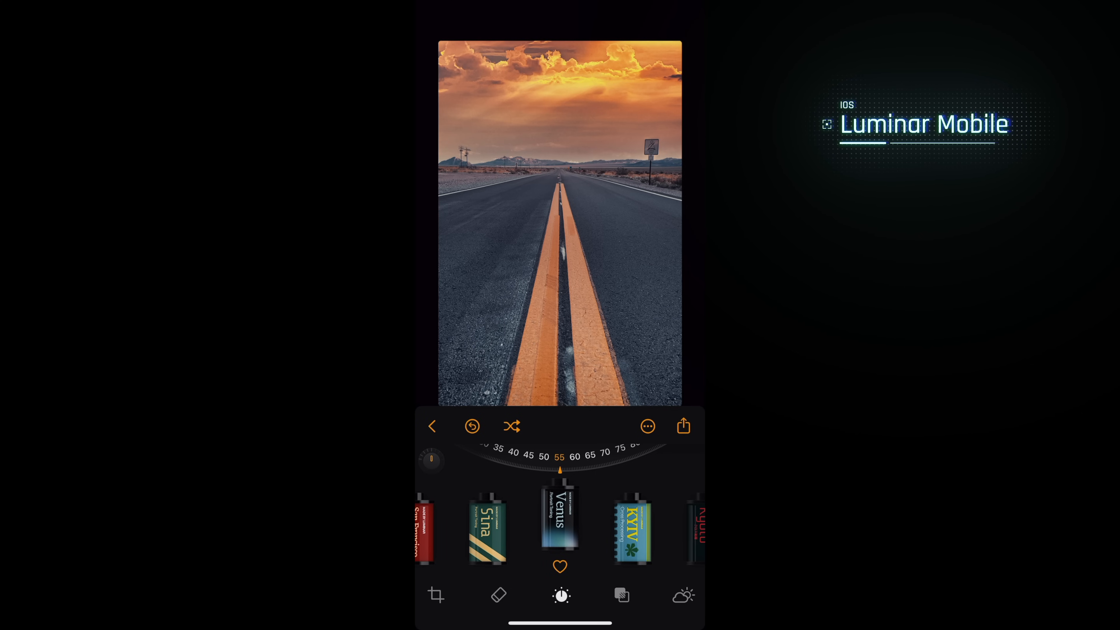
scroll(560, 454, "left", 2)
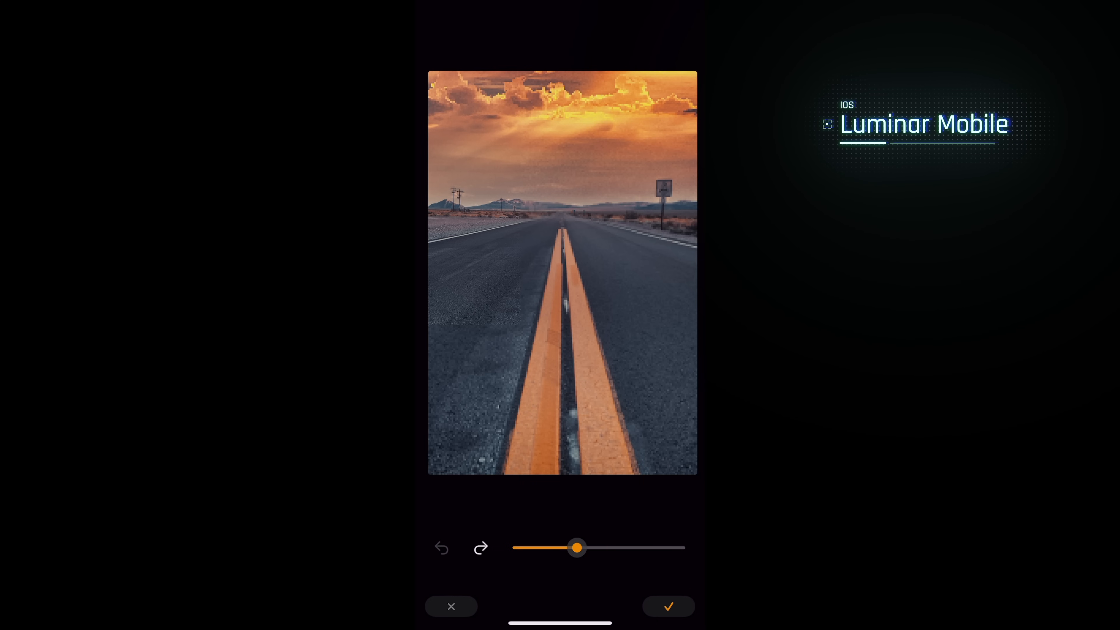
Step: Erase the utility poles on the left horizon of the road photo and accept the result
scroll(438, 169, "up", 5)
left_click(481, 229)
mouse_move(482, 230)
left_mouse_down()
mouse_move(498, 254)
mouse_move(503, 203)
left_mouse_up()
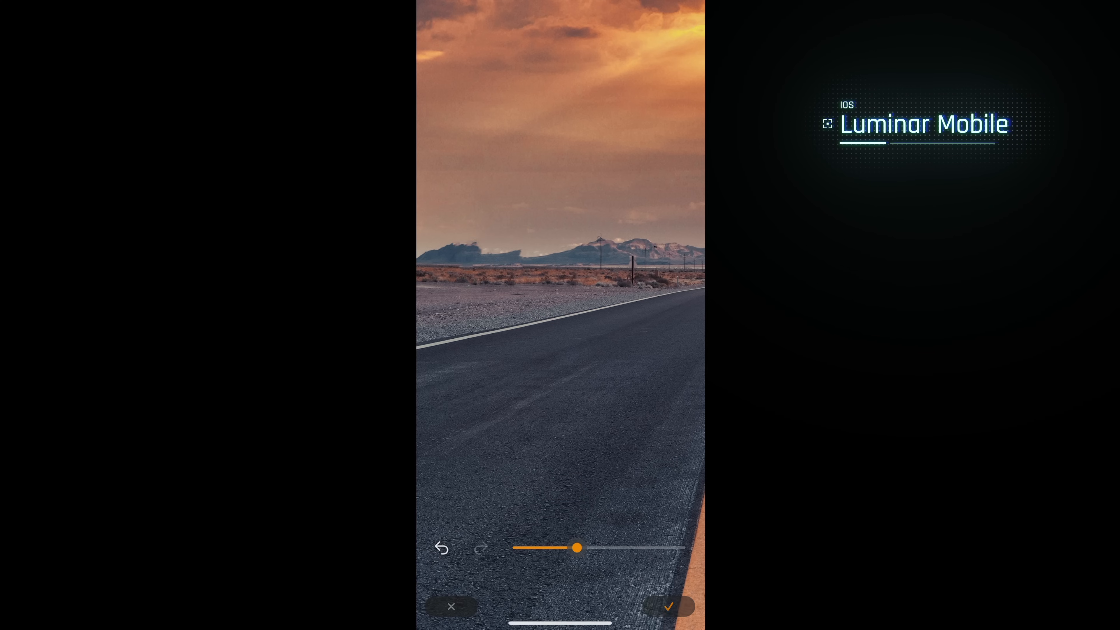
left_click(668, 606)
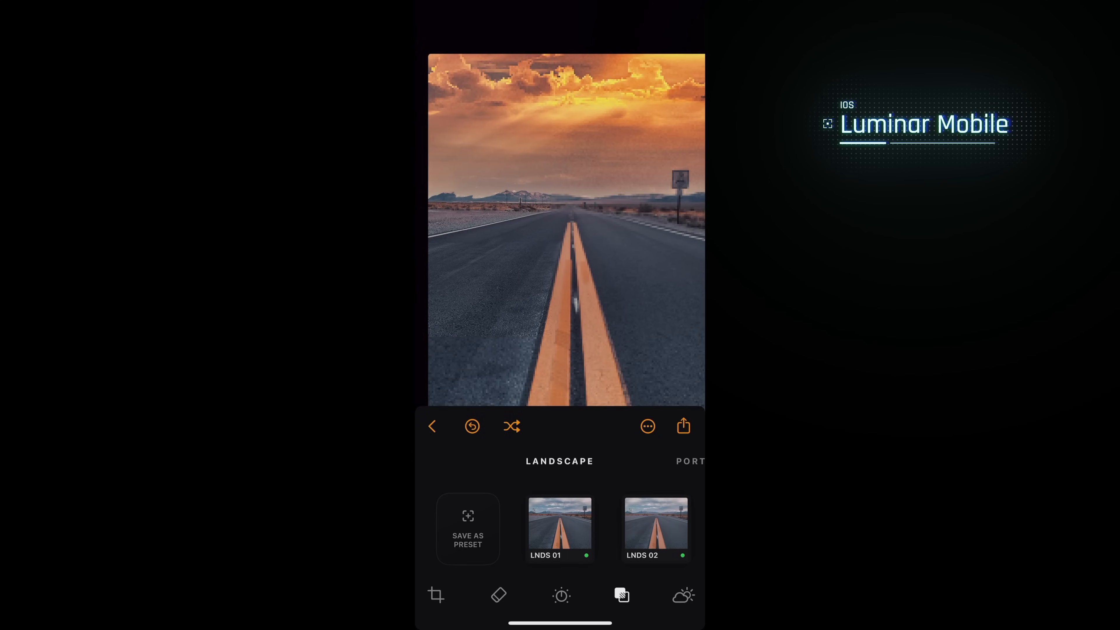